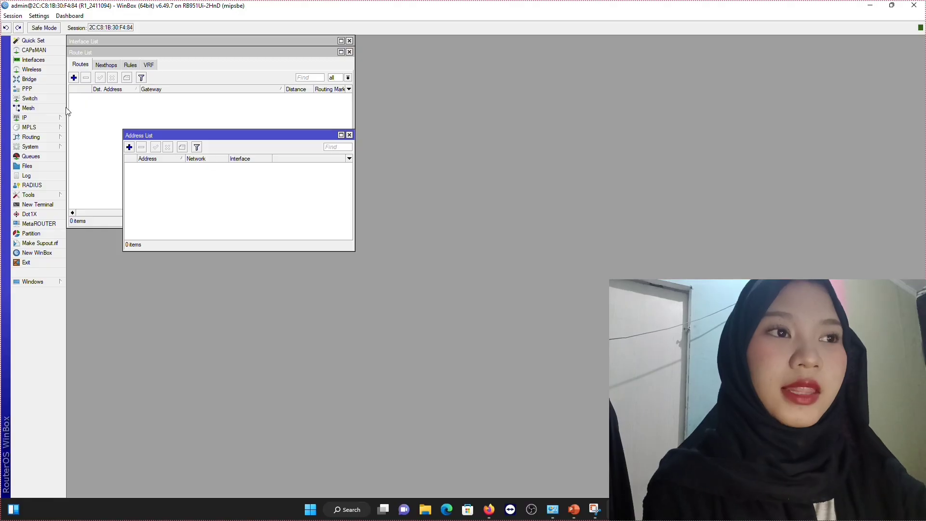
Rename interface ether2 to ether2-PC A and ether4 to ether4-R2.
click(33, 59)
double_click(104, 92)
text(-PC A)
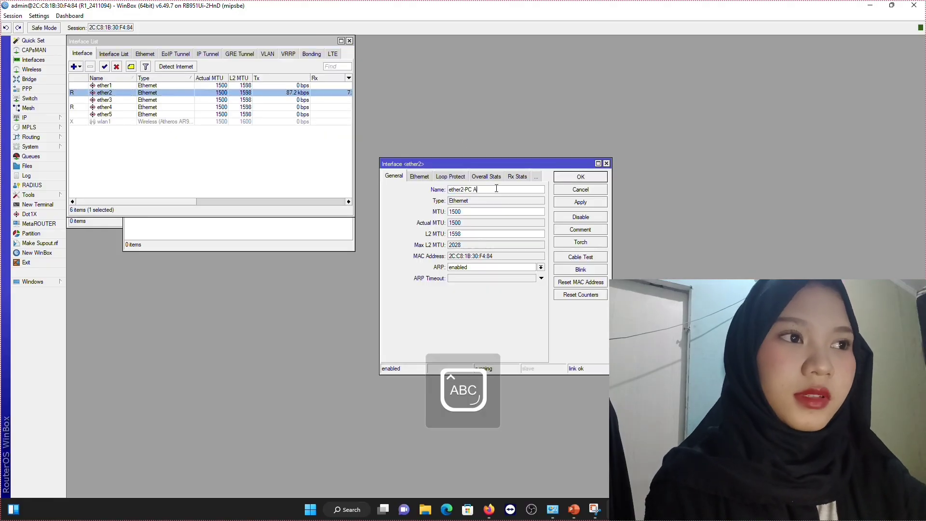
click(581, 176)
double_click(175, 107)
click(497, 188)
text(-)
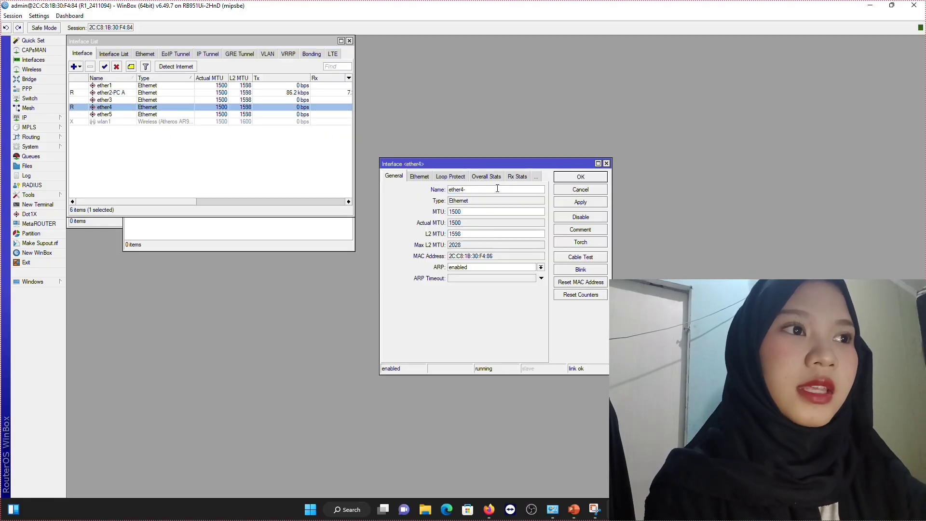
text(R2)
click(581, 177)
Add the IP address 100.100.100.1/29 on ether2-PC A.
click(24, 117)
click(77, 137)
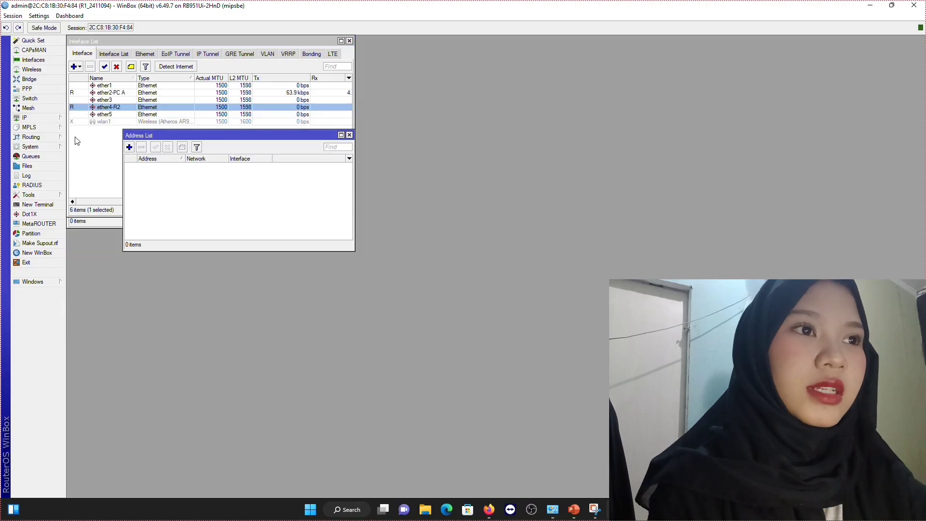
click(130, 147)
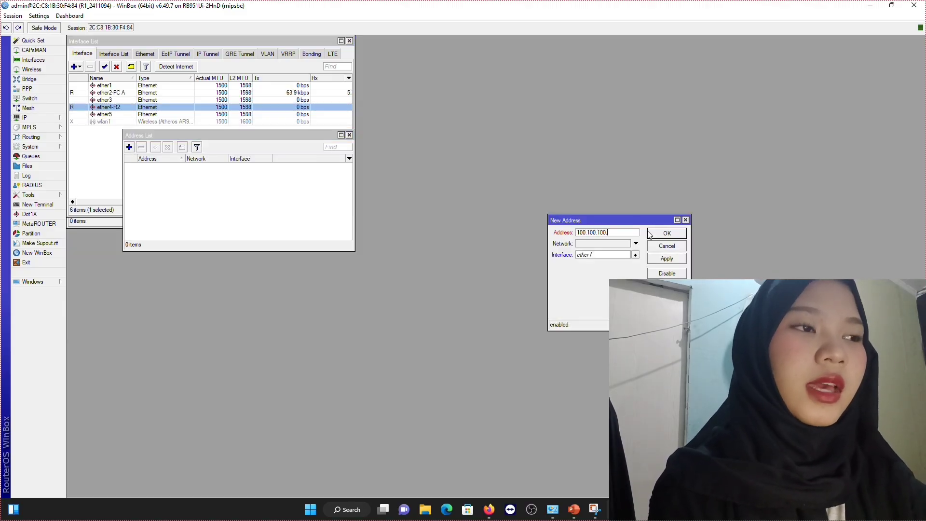
click(635, 255)
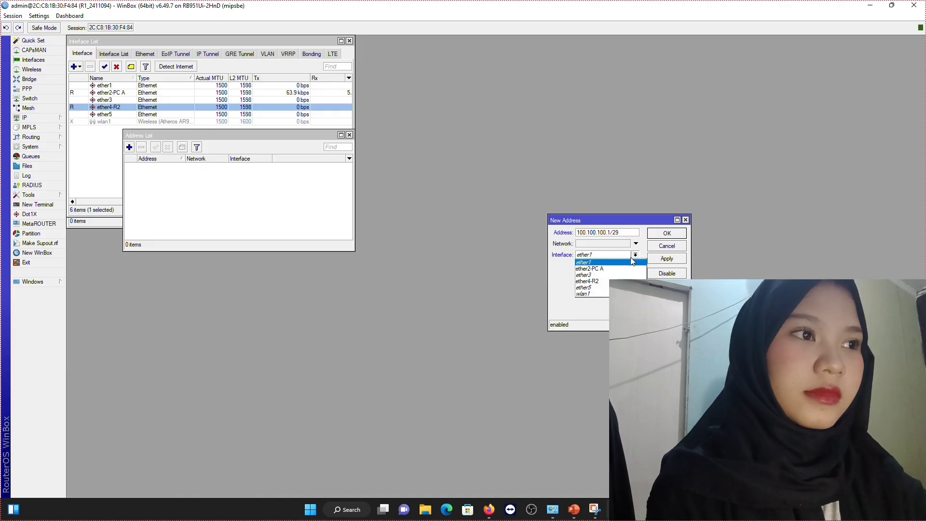
click(633, 269)
click(667, 259)
click(667, 234)
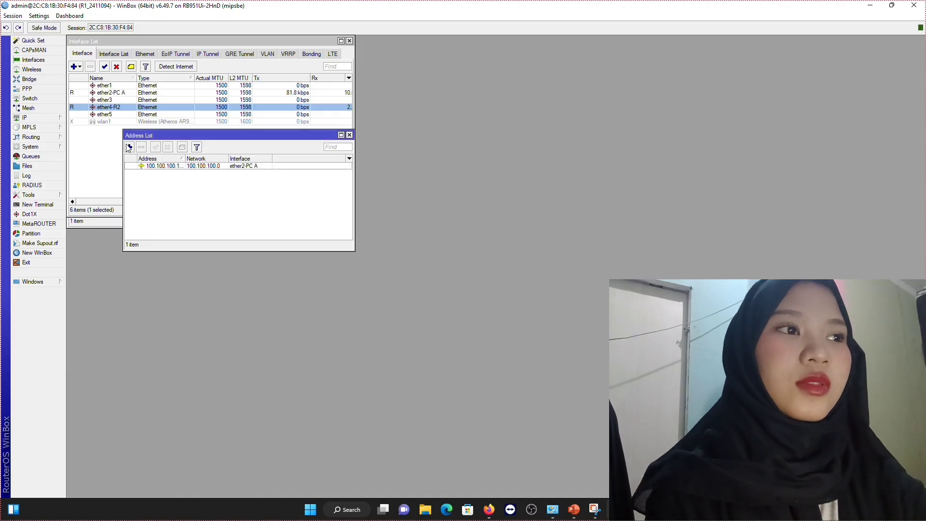
Add the IP address 192.168.1.1/29 on ether4-R2.
click(129, 147)
text(192.168.1.1)
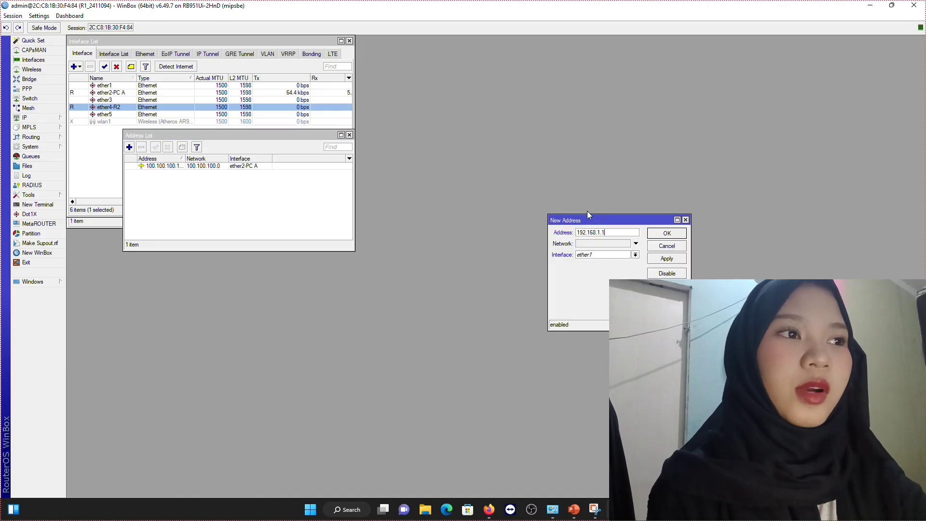
click(618, 255)
click(619, 256)
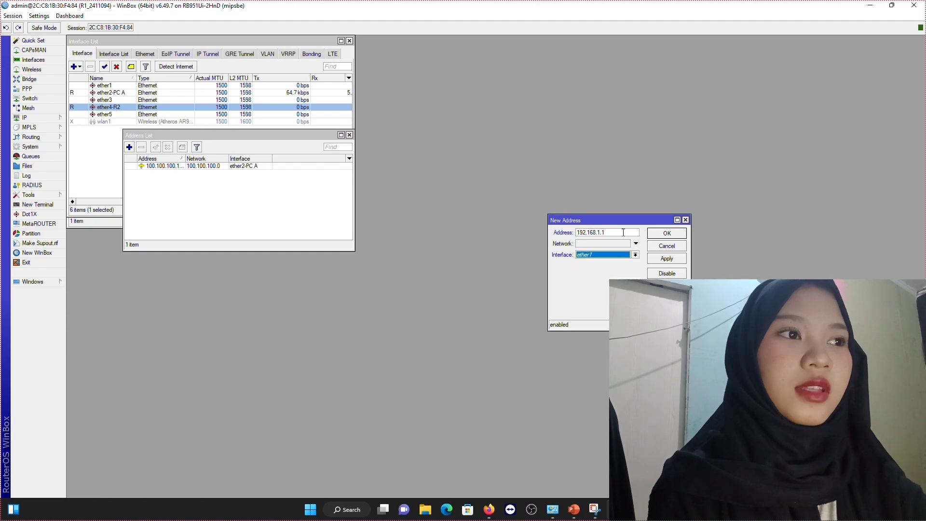
text(/29)
click(621, 256)
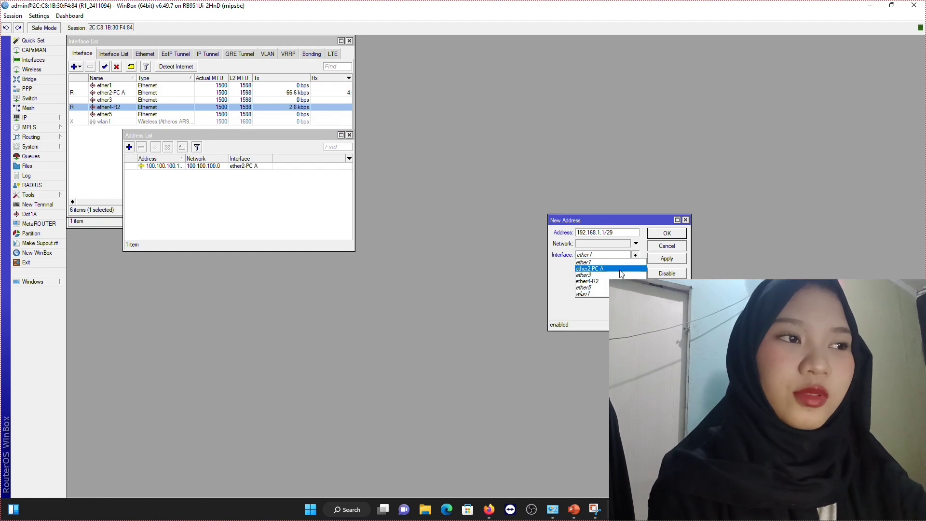
click(595, 283)
click(666, 259)
click(666, 233)
Create a route with Dst. Address 200.200.200.0/29 and gateway 192.168.1.2.
click(25, 117)
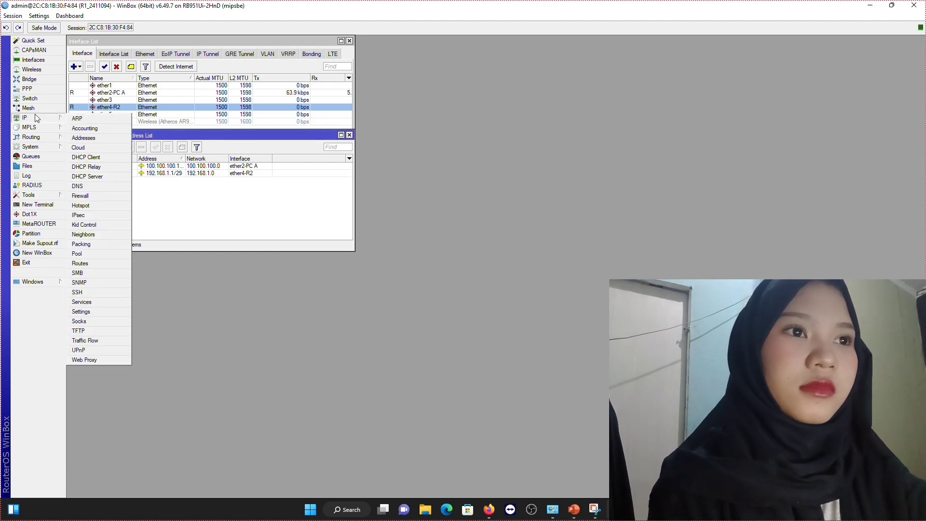
click(83, 263)
click(74, 77)
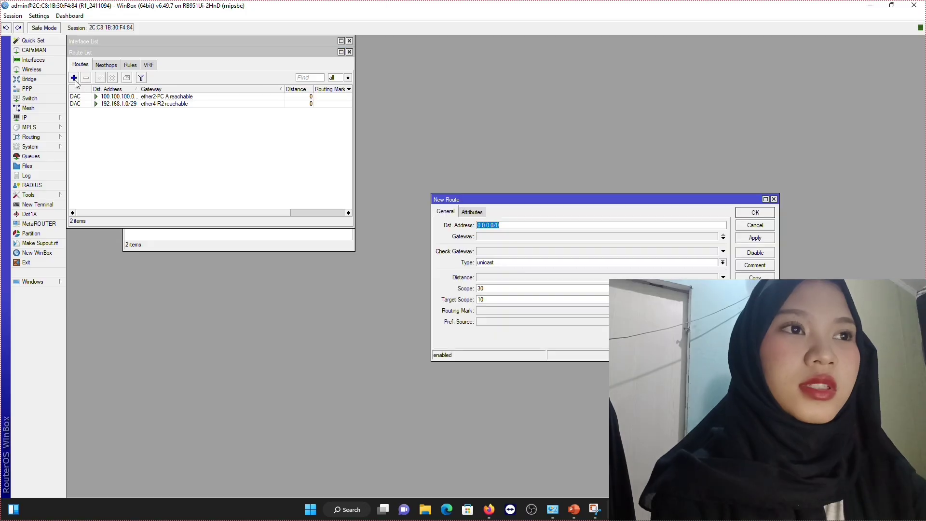
text(200.200)
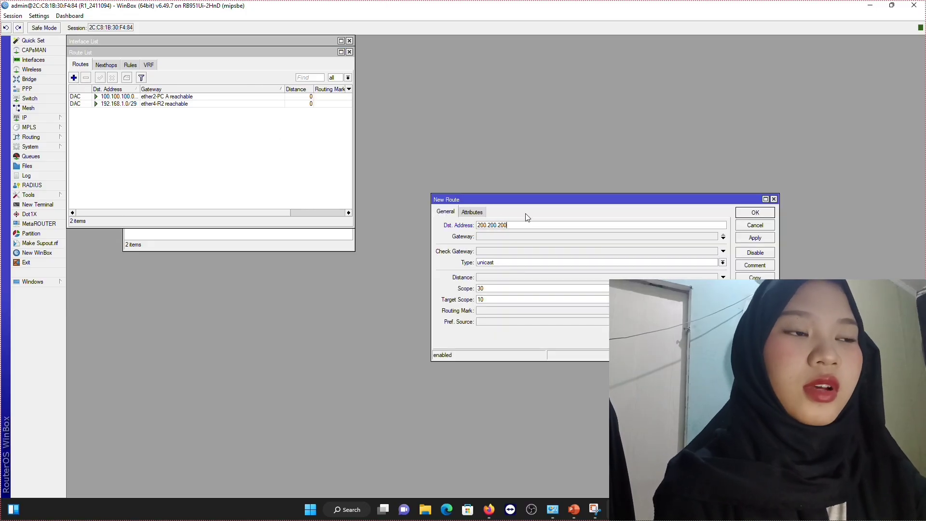
text(.200.0/29)
click(523, 237)
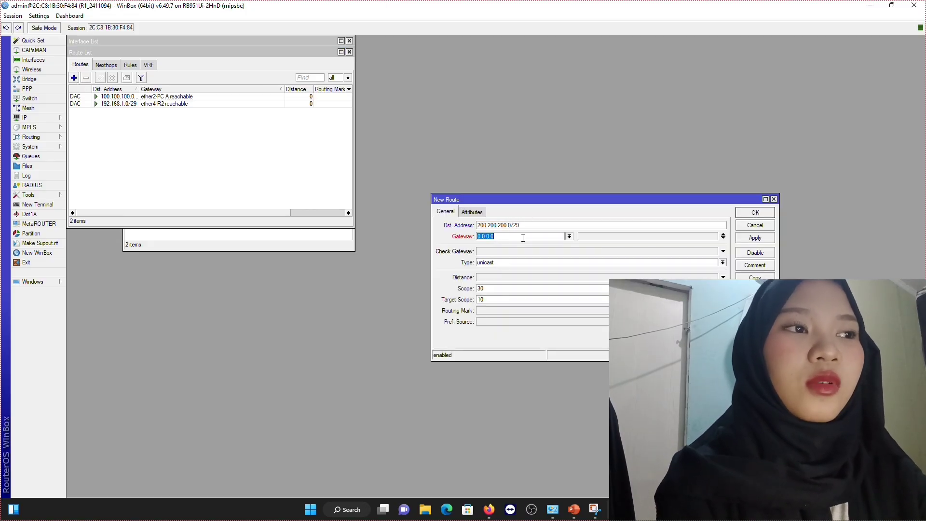
text(192.168.1)
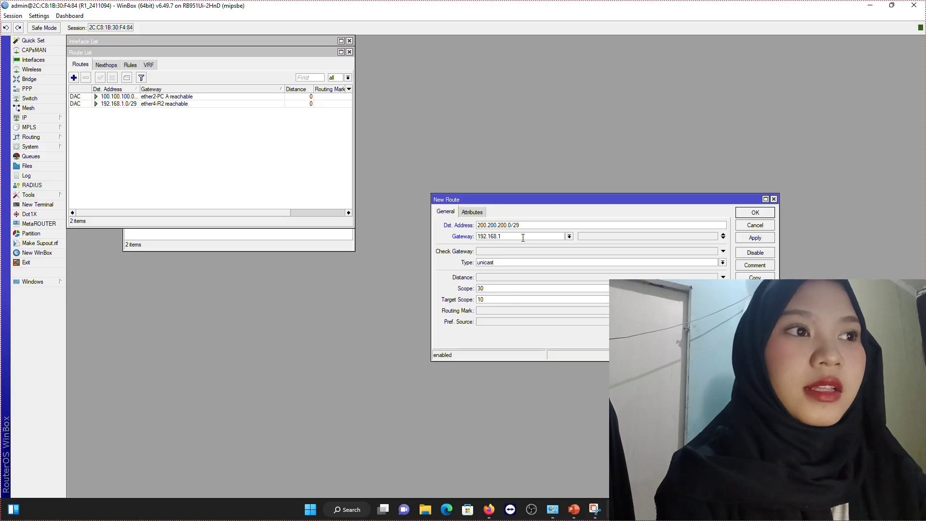
text(.2)
click(755, 212)
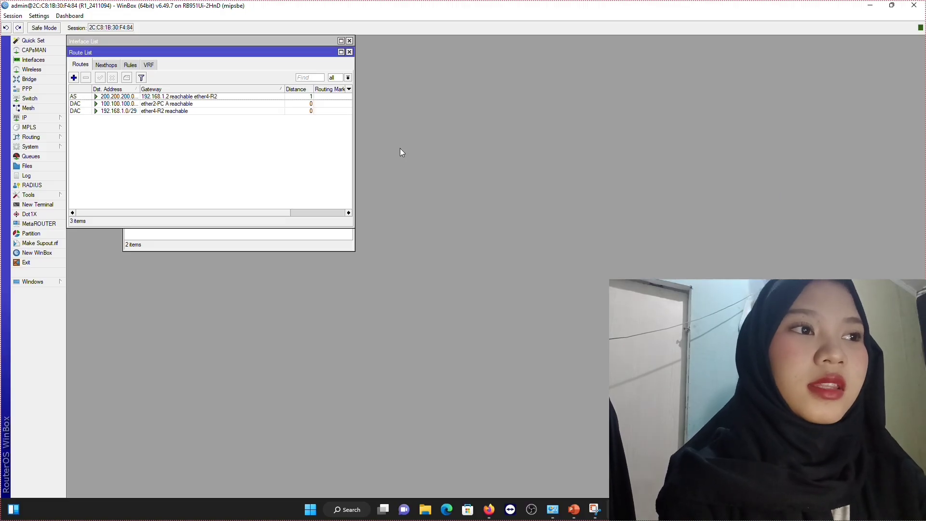
click(355, 509)
Open the IPv4 properties of the Ethernet 31 adapter from Control Panel.
text(control panel)
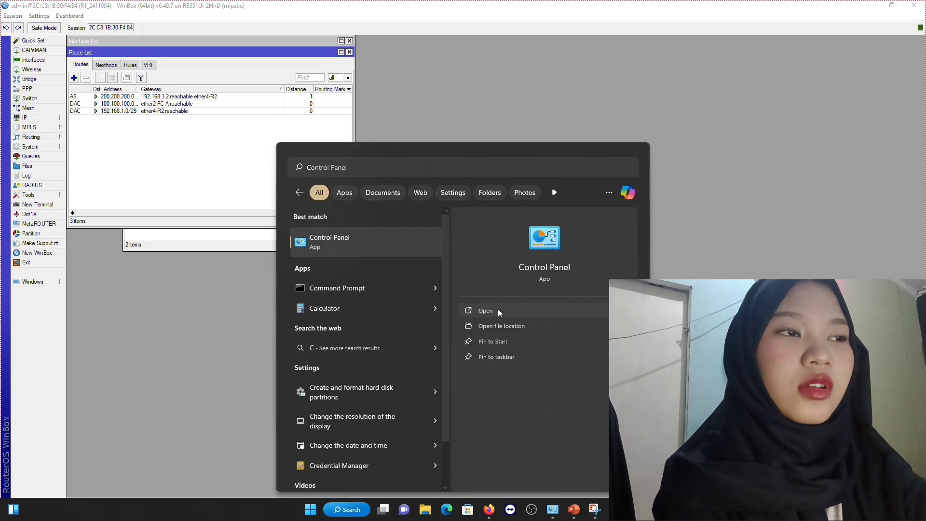
key(Return)
click(549, 128)
click(381, 73)
click(525, 165)
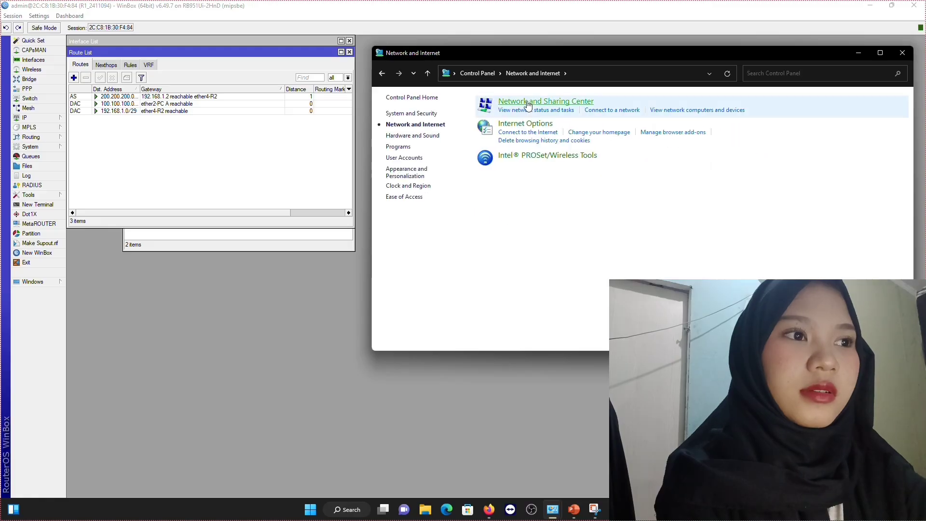
click(533, 95)
click(437, 115)
double_click(549, 118)
click(404, 336)
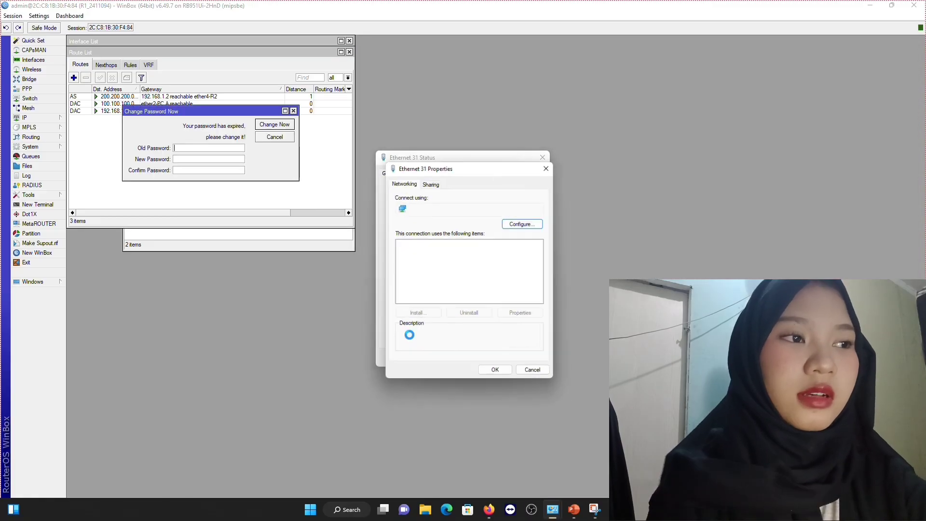
double_click(458, 276)
Set static IP 100.100.100.2, mask 255.255.255.248 and gateway 100.100.100.1.
click(417, 271)
click(508, 283)
text(100.100.100.2)
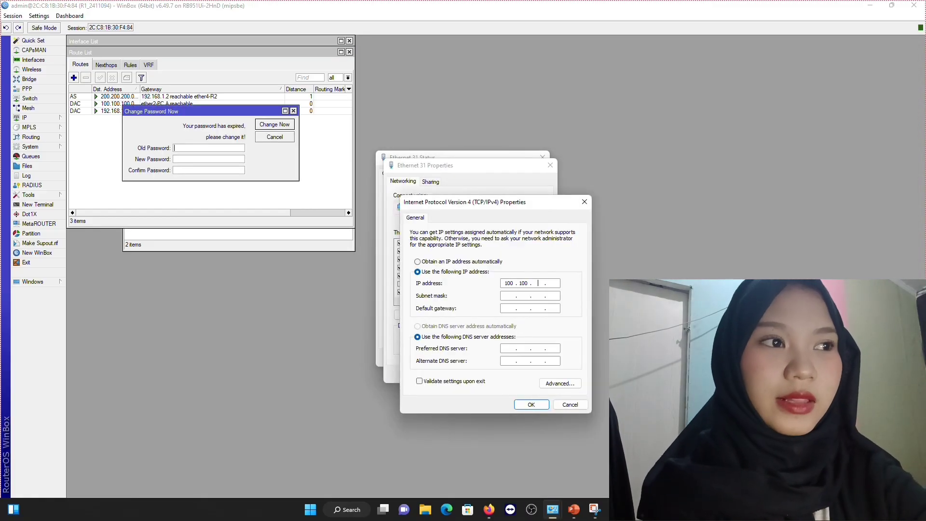
click(554, 295)
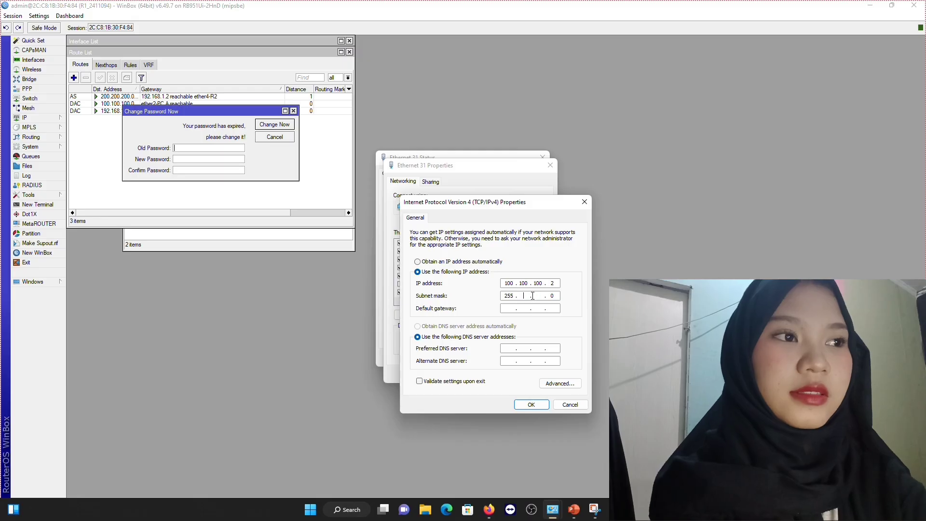
text(255255248)
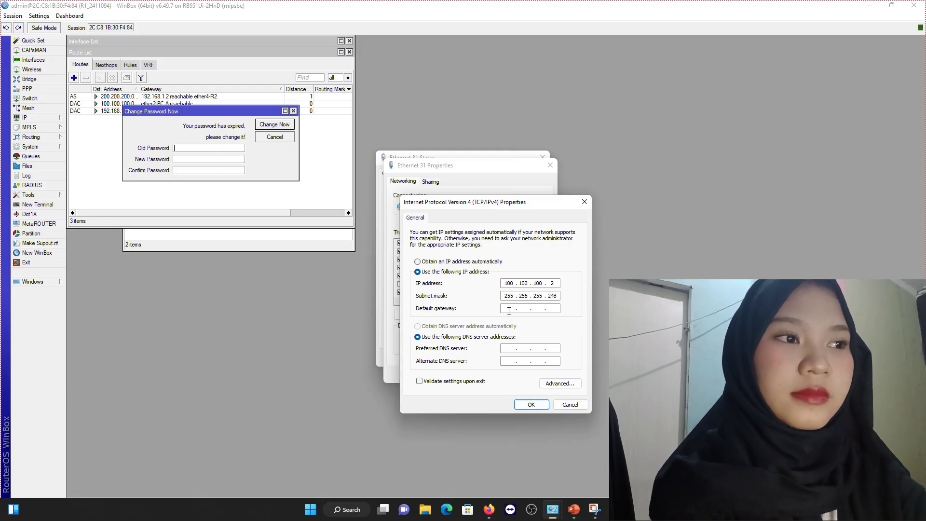
text(100.100.100.1)
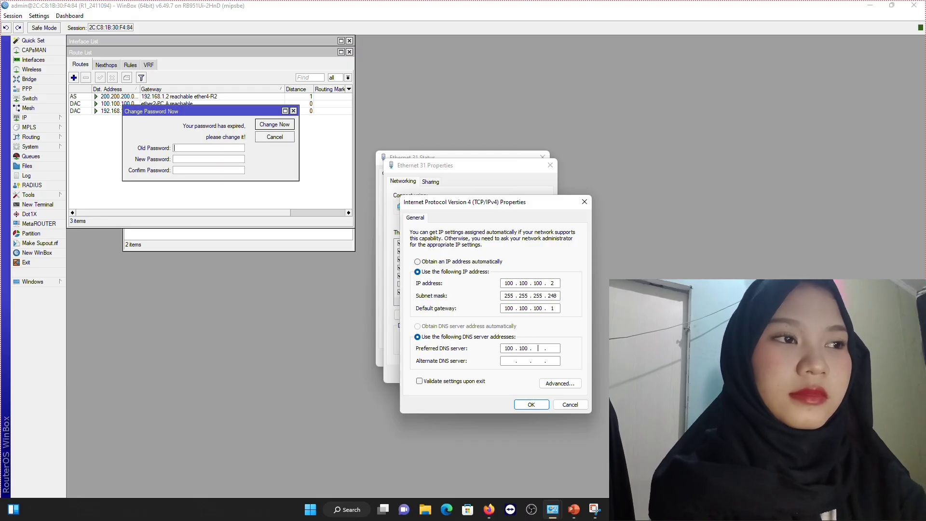
click(531, 404)
click(497, 374)
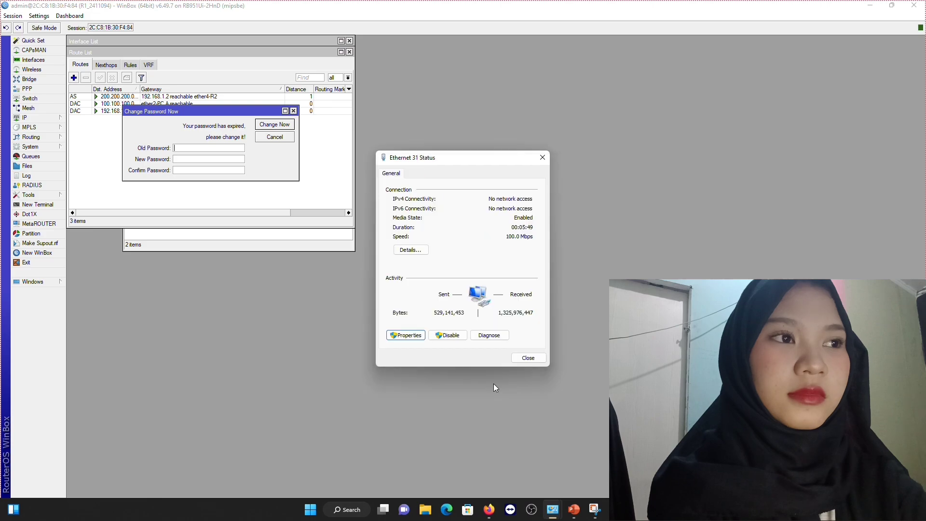
click(349, 510)
Open Command Prompt and run ping 200.200.200.2, then ping 192.168.1.1.
text(CM)
key(Return)
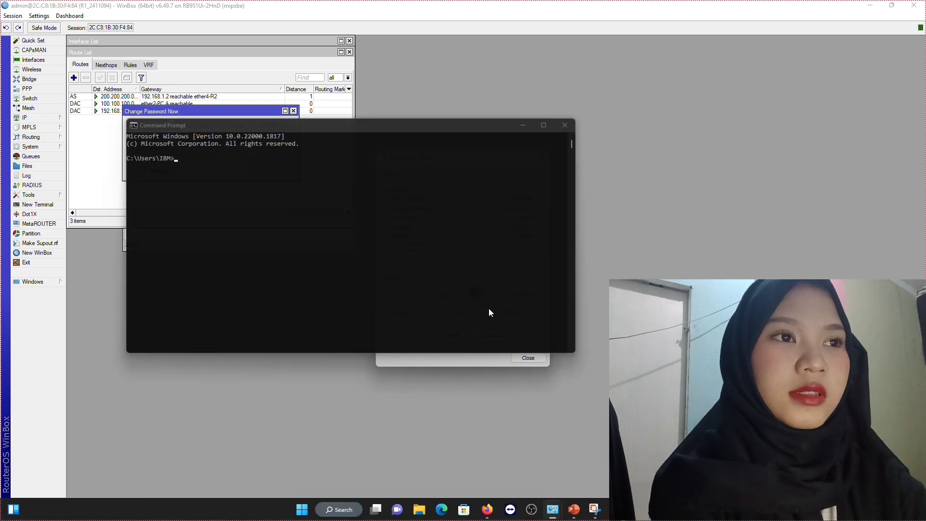
text(ping 200)
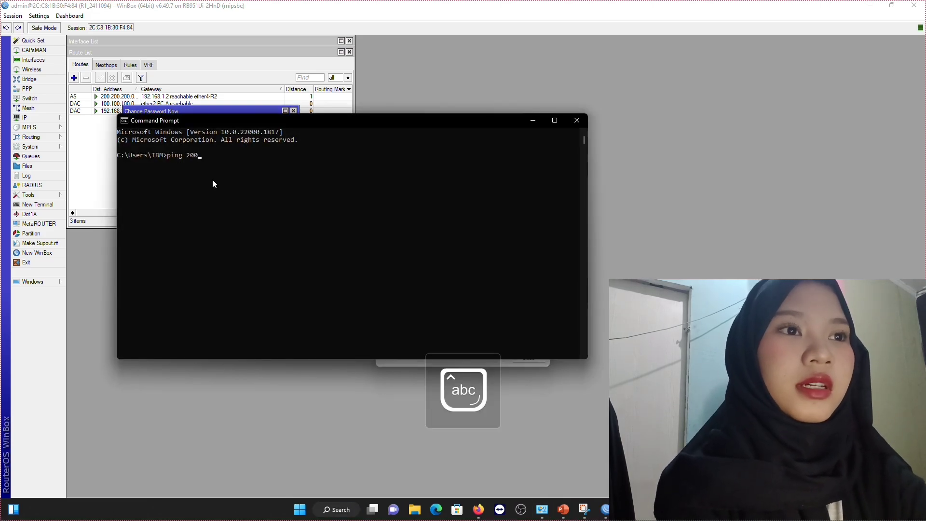
text(.200.200.2)
key(Return)
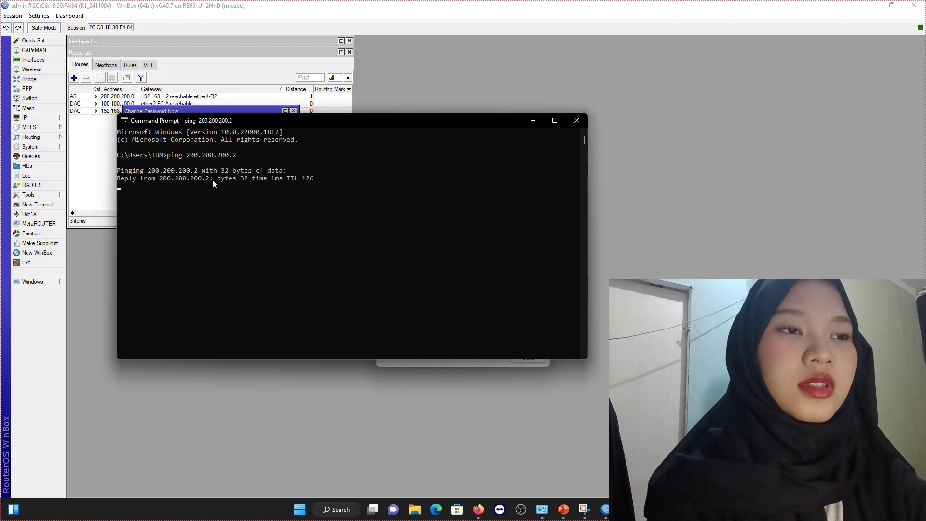
text(ping 1)
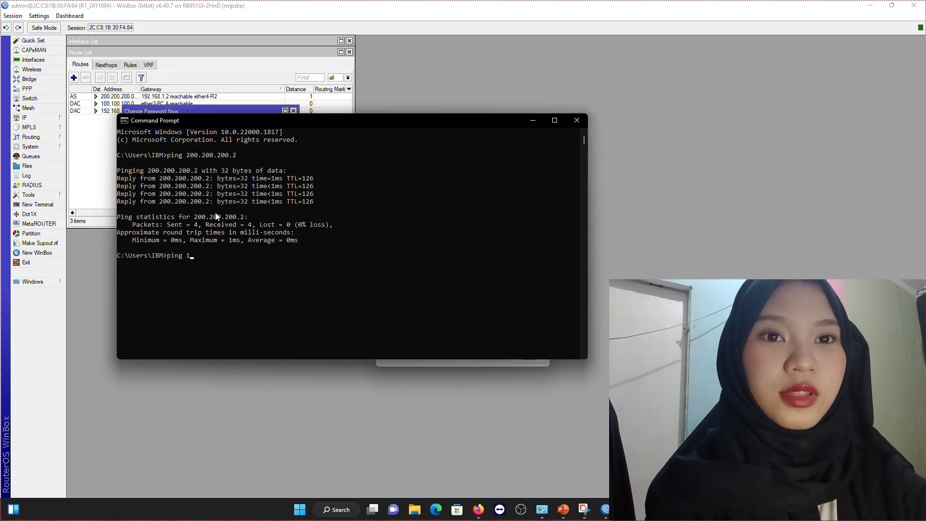
text(92.168.1.1)
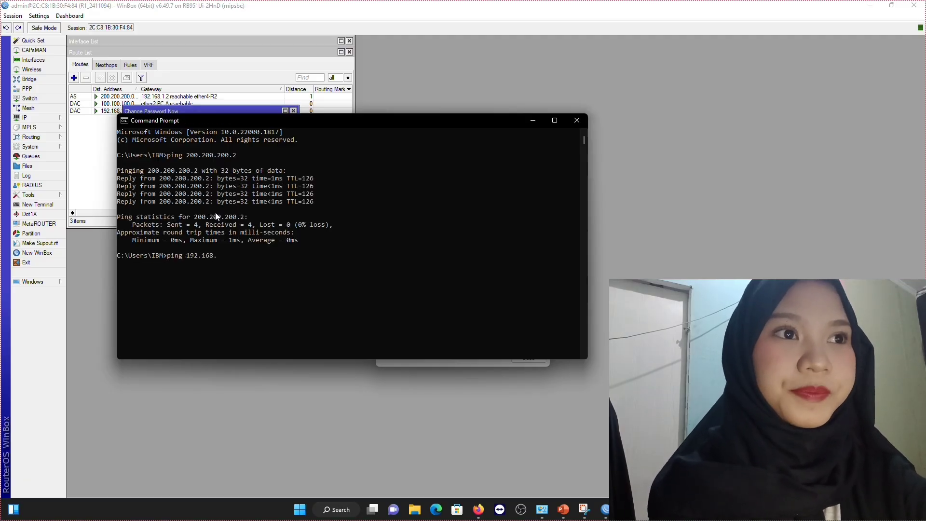
key(Return)
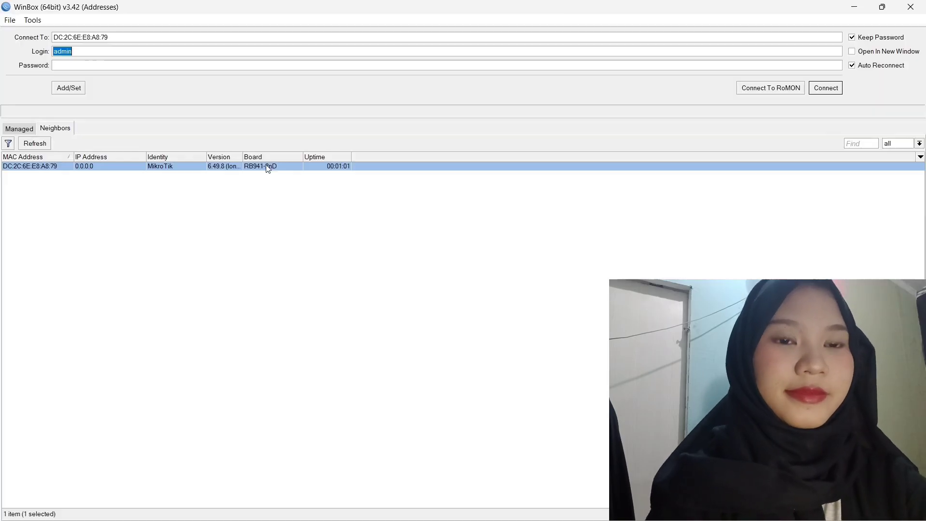
Connect to the second router and set its identity to R2_2411094.
click(825, 89)
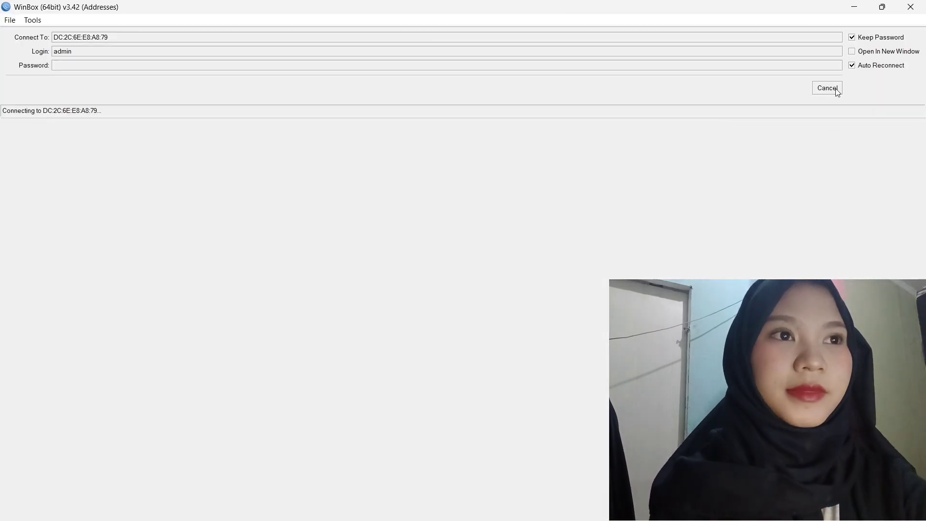
click(35, 176)
click(110, 239)
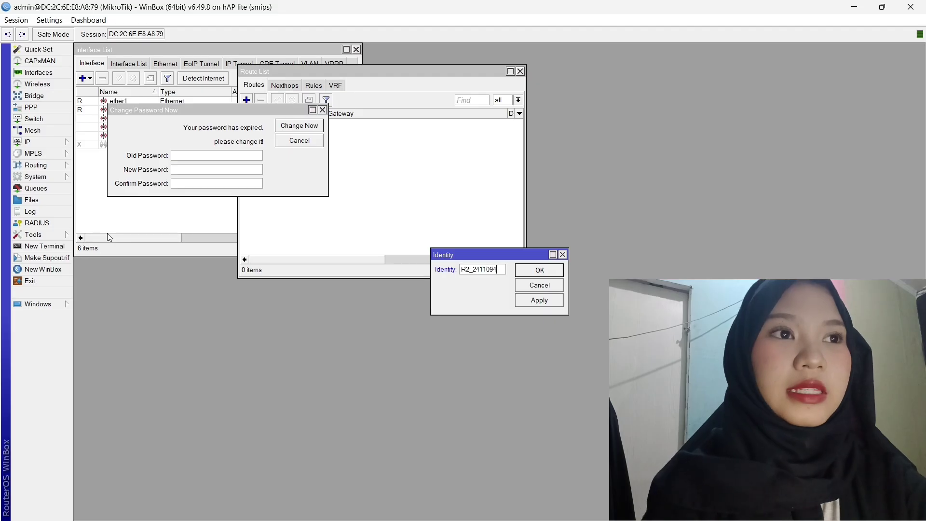
text(R2_2411094)
key(Return)
Rename ether1 to ether1-GW and ether2 to ether2-PC B.
click(66, 78)
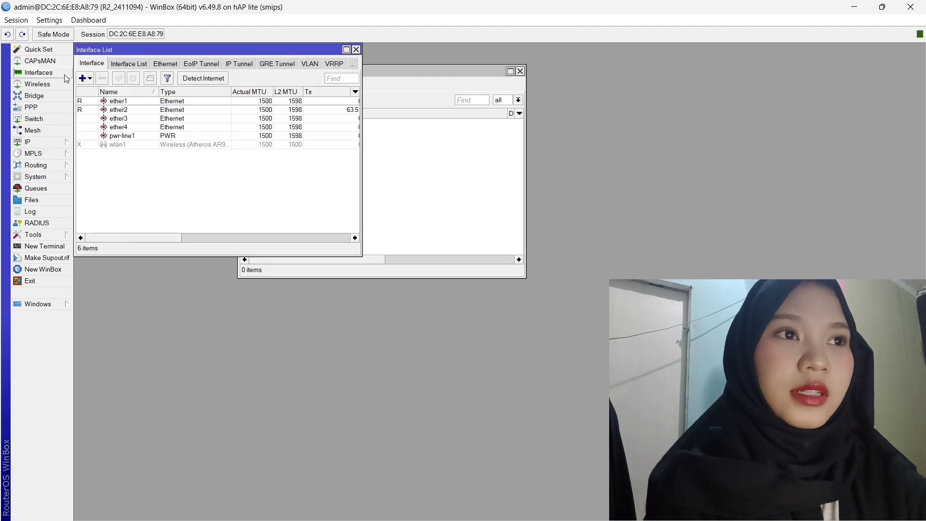
double_click(119, 101)
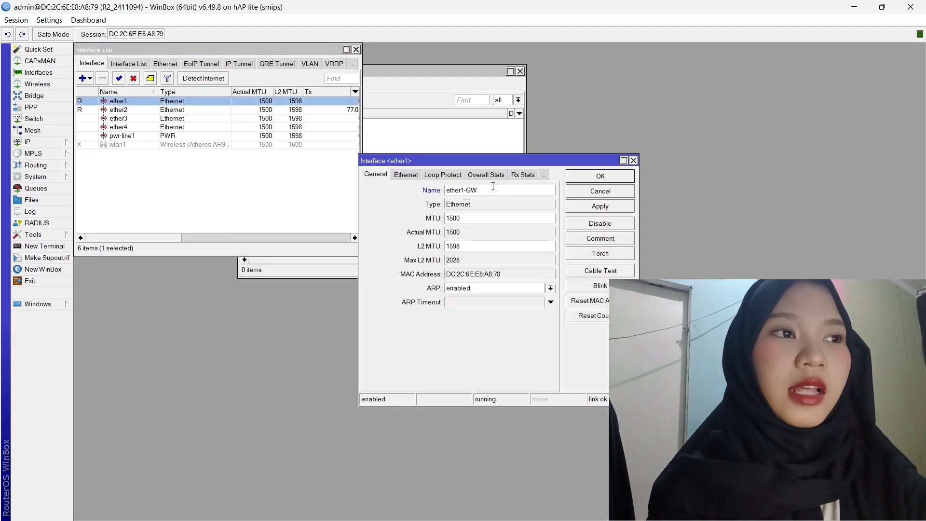
key(Return)
key(Down)
key(Return)
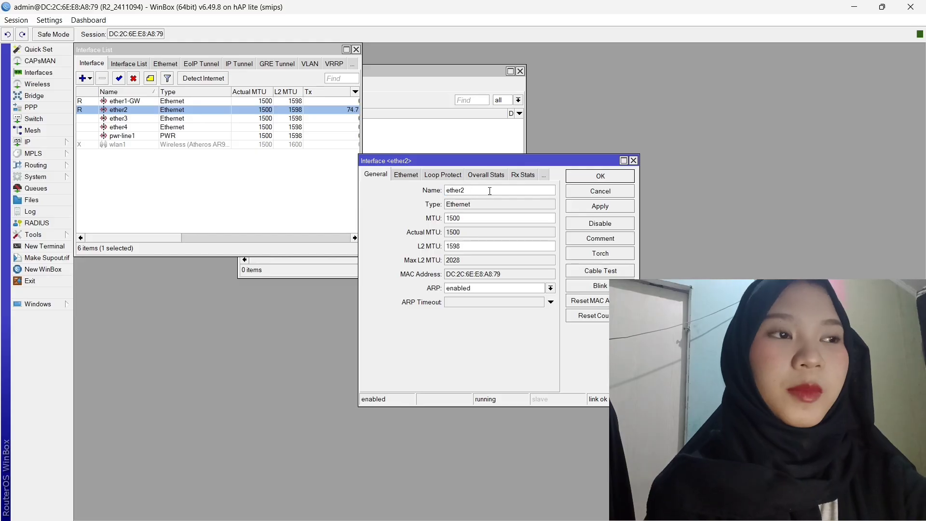
click(630, 208)
click(598, 175)
click(51, 142)
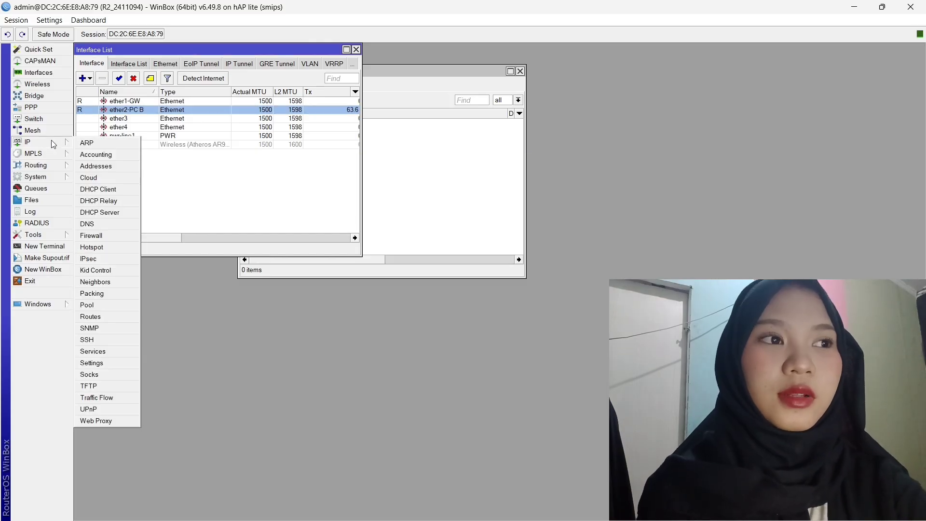
click(89, 166)
Add addresses 192.168.1.2/29 on ether1-GW and 200.200.200.1/29 on ether2-PC B.
click(173, 78)
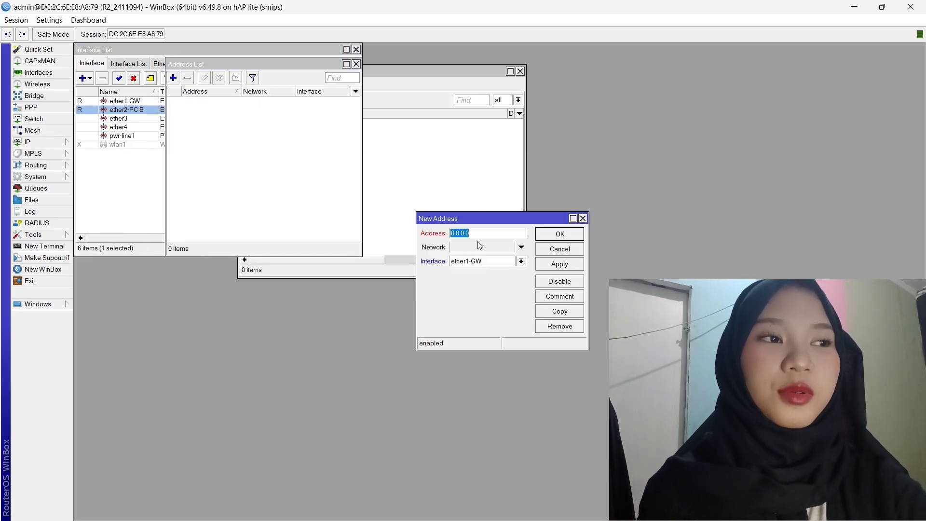
text(192.168.1.2)
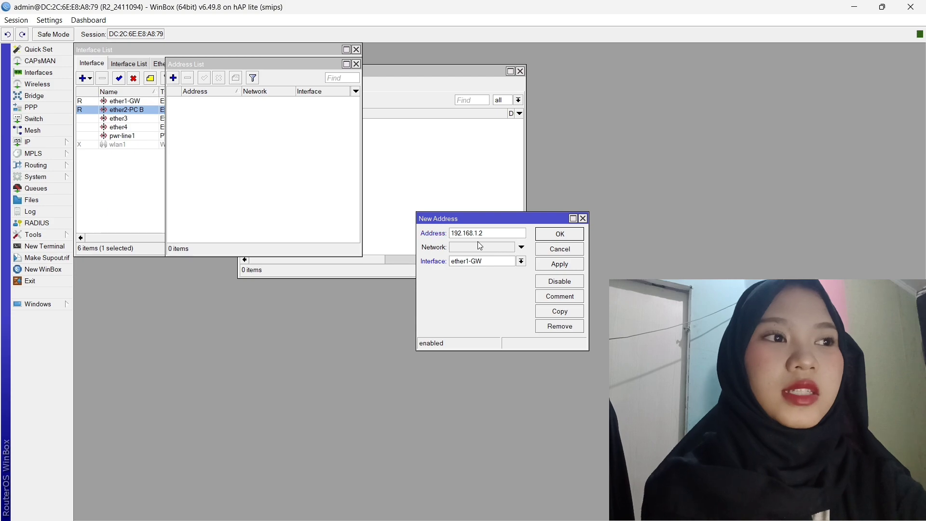
text(/29)
click(545, 262)
click(550, 235)
double_click(173, 79)
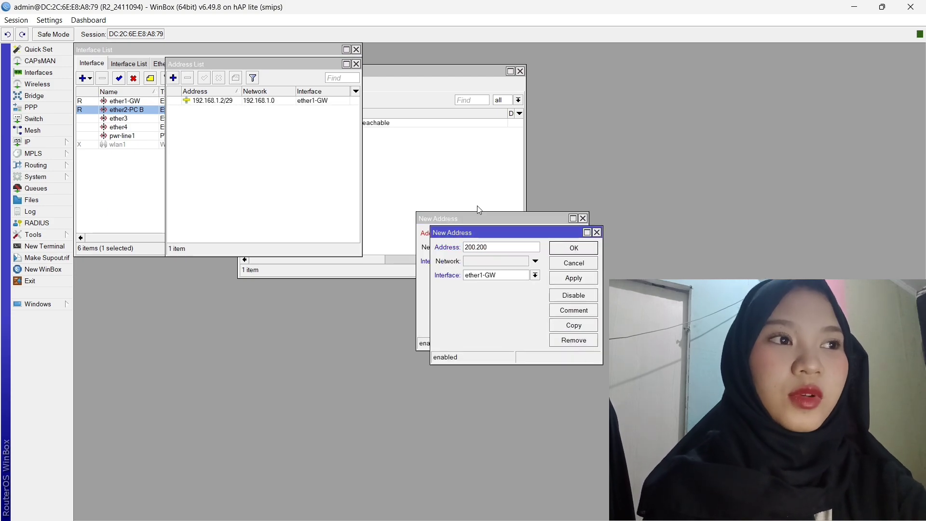
click(534, 275)
click(516, 293)
click(566, 279)
click(562, 250)
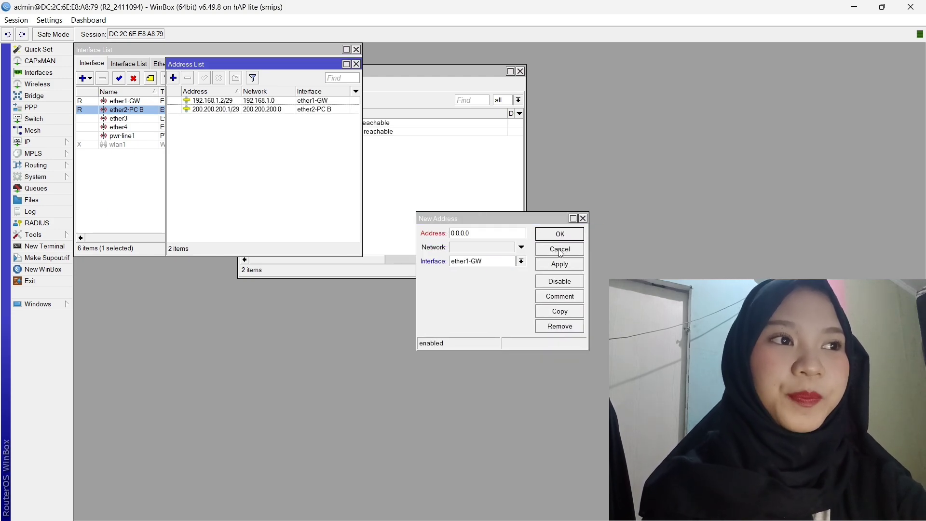
click(582, 218)
Add a route to 100.100.100.0/29 via gateway 192.168.1.1.
click(51, 142)
click(94, 317)
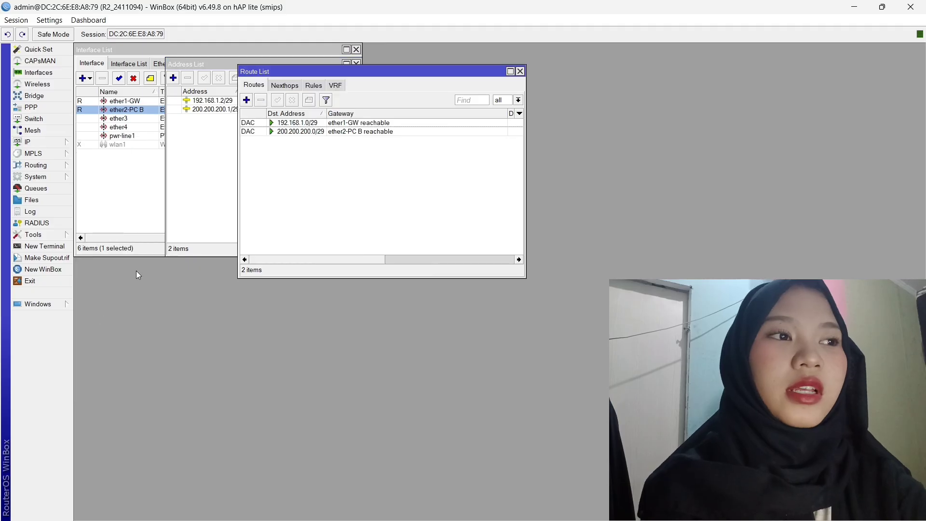
click(247, 100)
text(100.100.100.0/29)
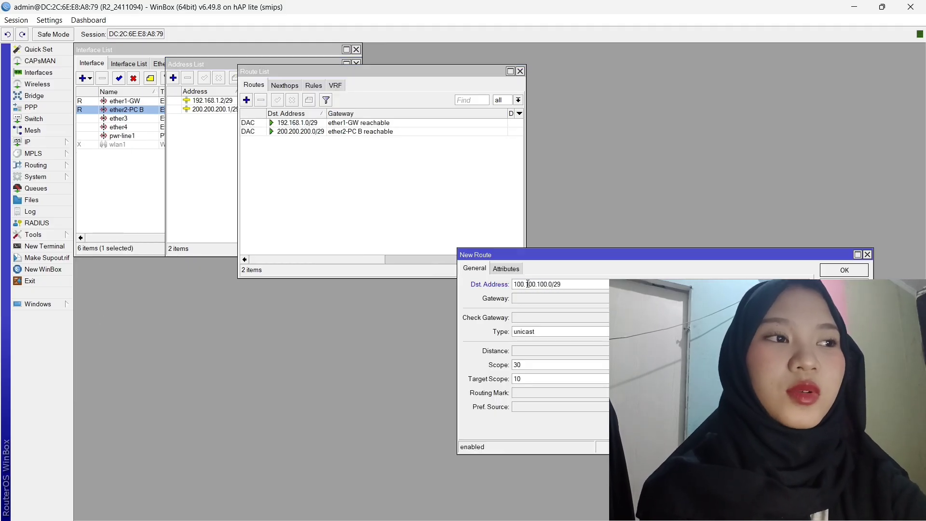
click(533, 299)
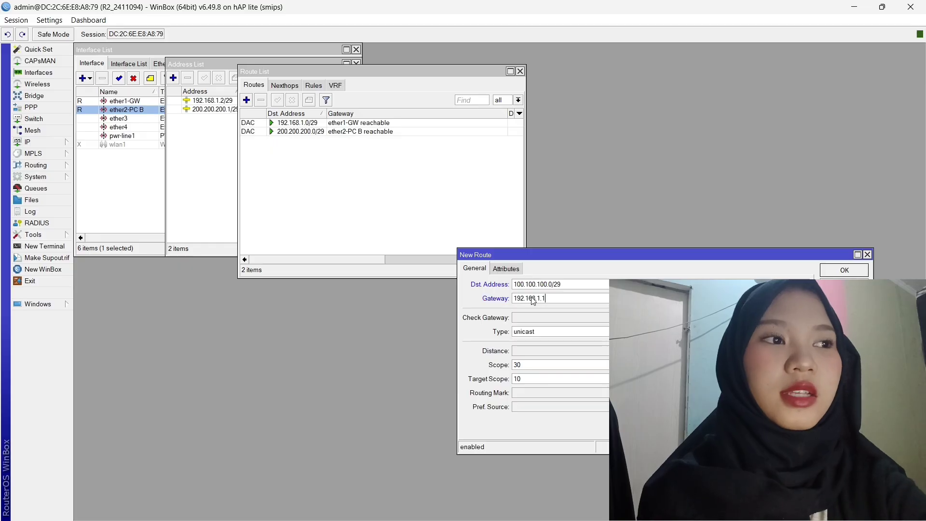
click(844, 298)
click(838, 272)
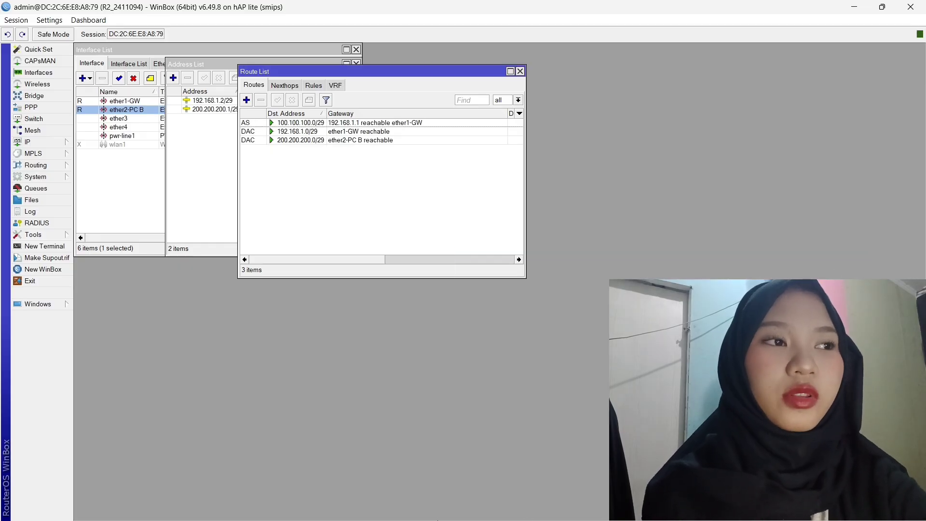
key(Escape)
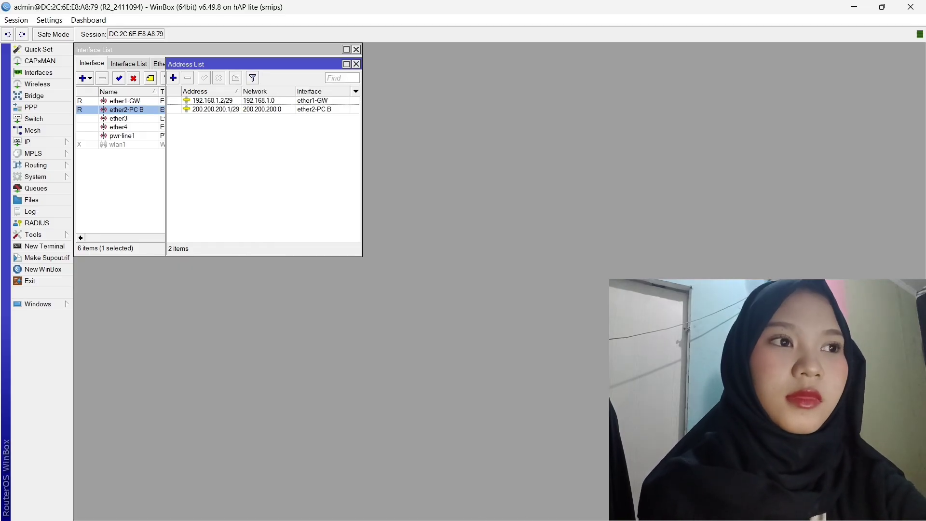
click(857, 11)
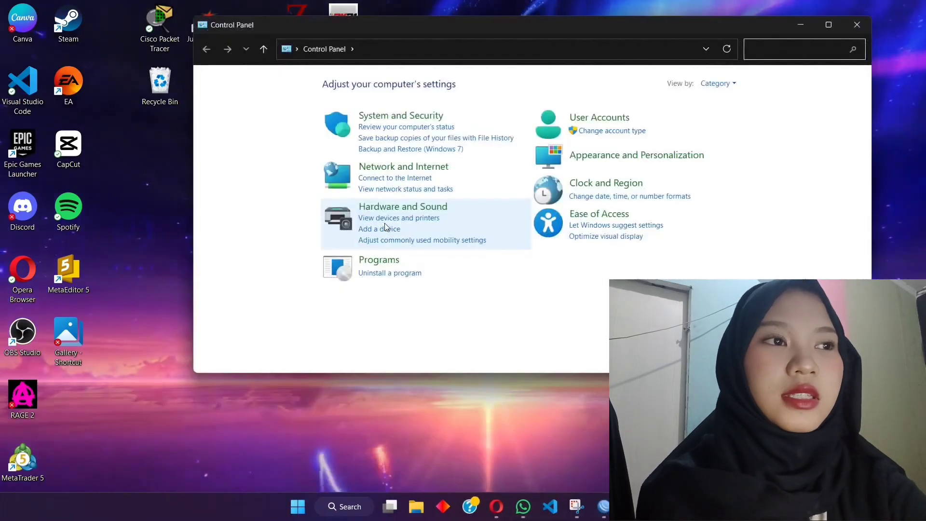
click(385, 169)
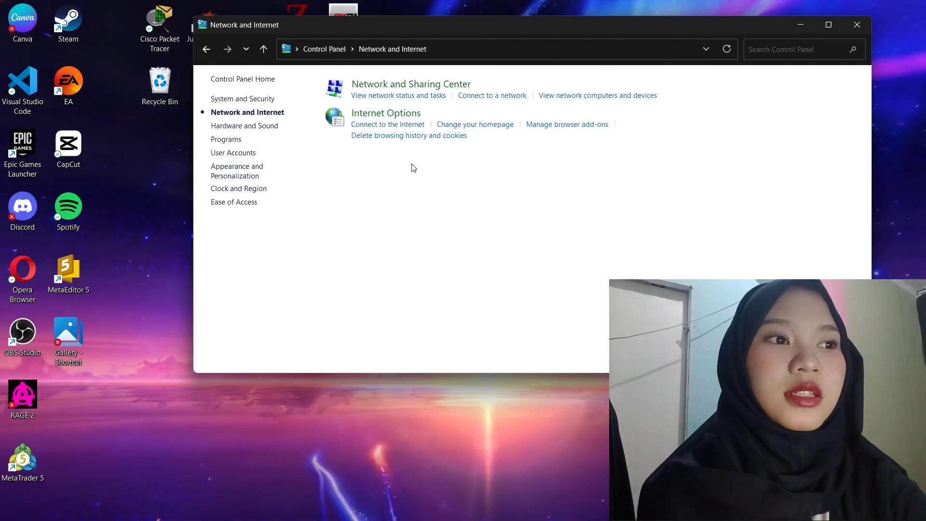
Open the IPv4 properties of the PC's Ethernet adapter.
click(363, 85)
click(246, 98)
double_click(279, 126)
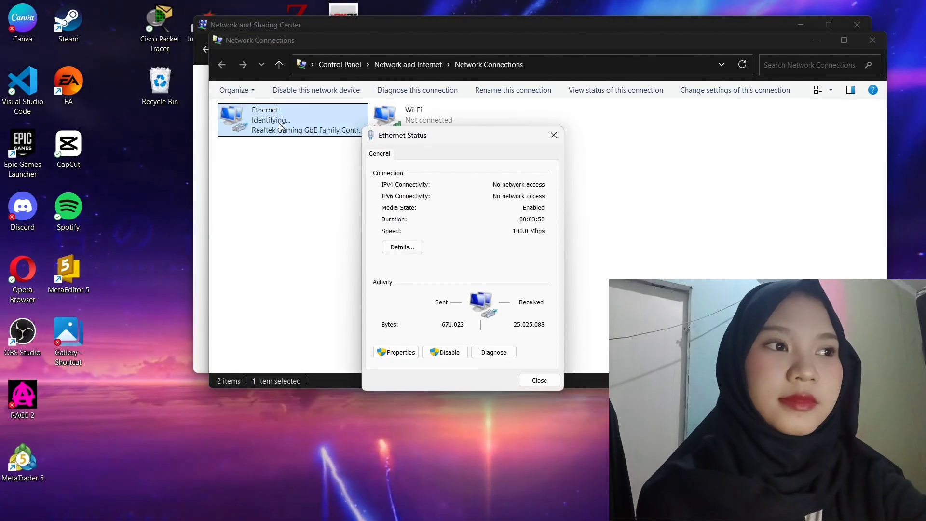
click(396, 352)
double_click(462, 283)
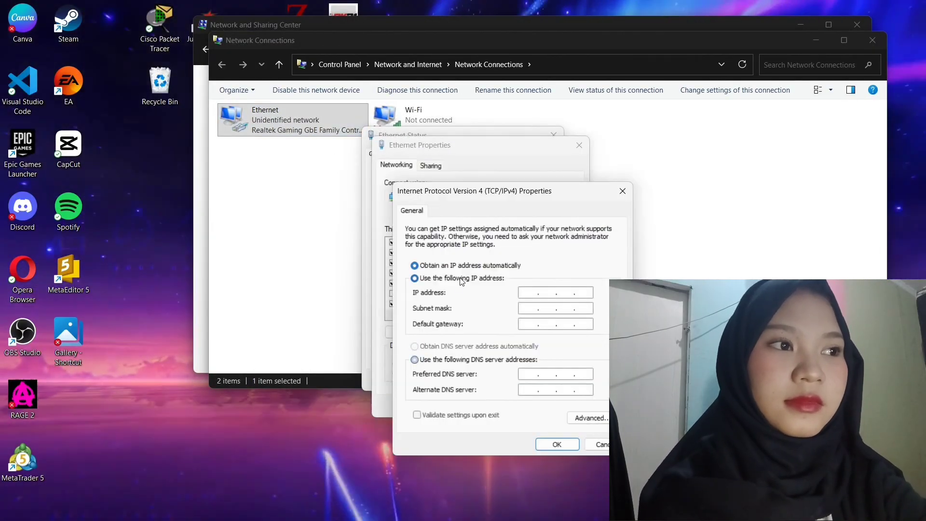
Set static IP 200.200.200.2, mask 255.255.255.248, gateway 200.200.200.1, DNS 200.200.200.4.
click(462, 278)
click(529, 293)
text(200.200.200.2)
click(529, 308)
text(255.255.255.248)
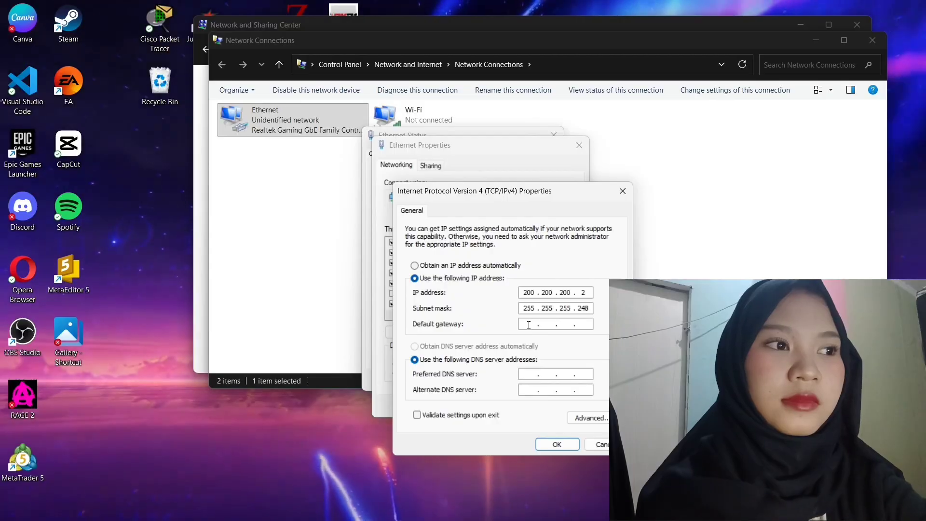
click(529, 325)
text(200.200.200.1)
click(525, 374)
text(200.200.200.4)
click(567, 443)
click(517, 406)
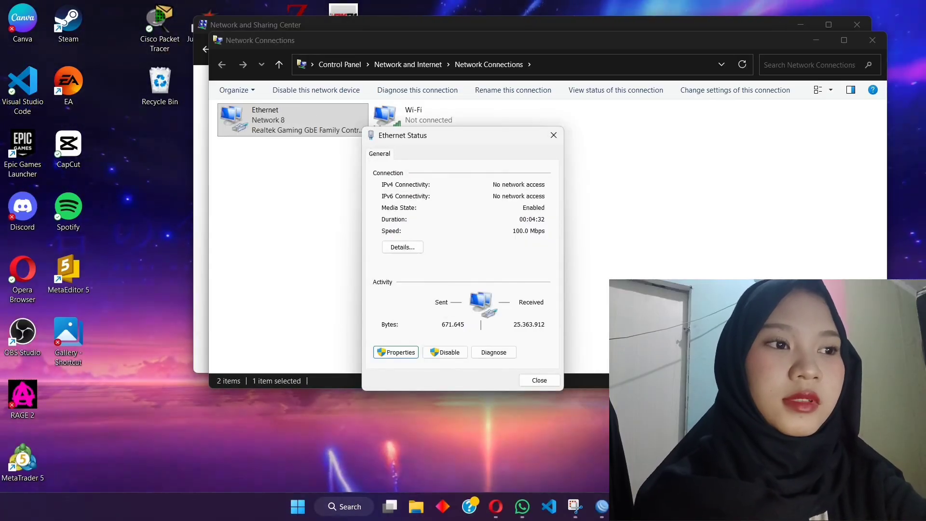
In Command Prompt, ping 100.100.100.2 and then 192.168.1.1.
click(344, 506)
click(340, 243)
text(p)
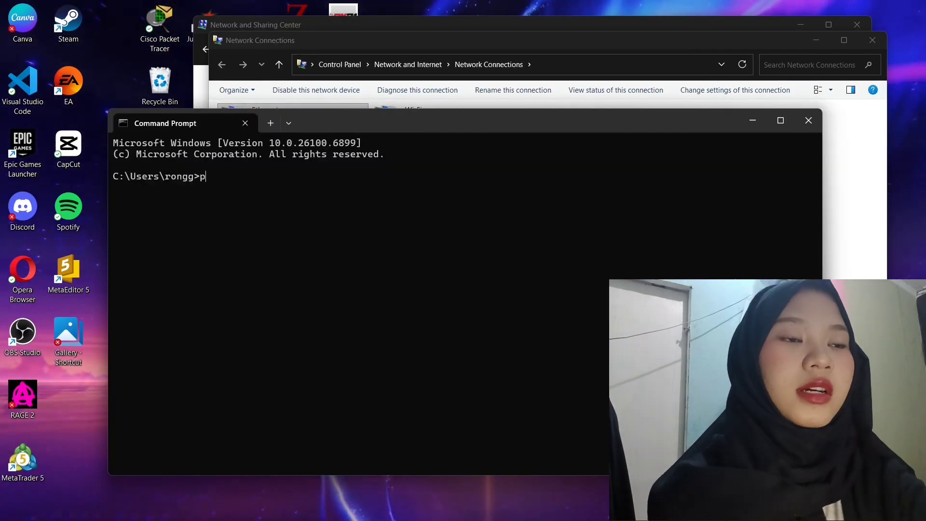
text(ing 100.100.100.2)
key(Return)
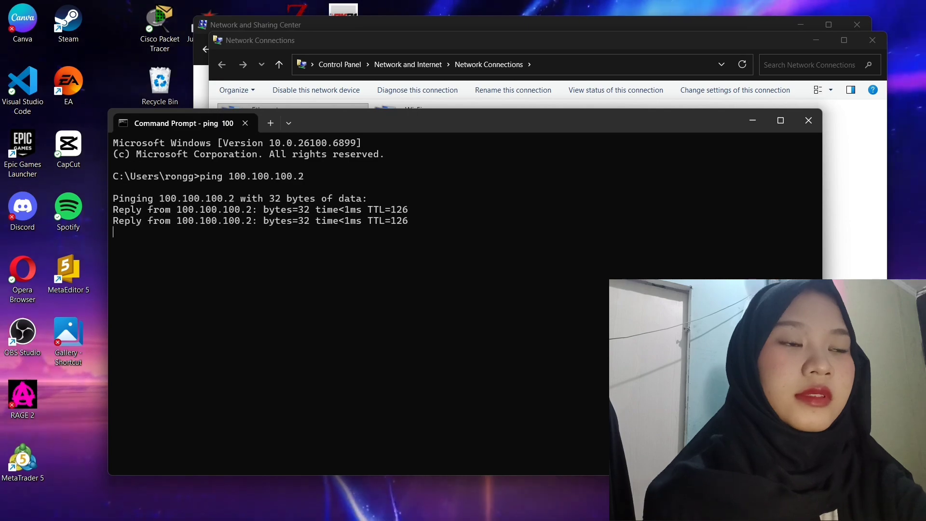
text(ping 192.168.1.1)
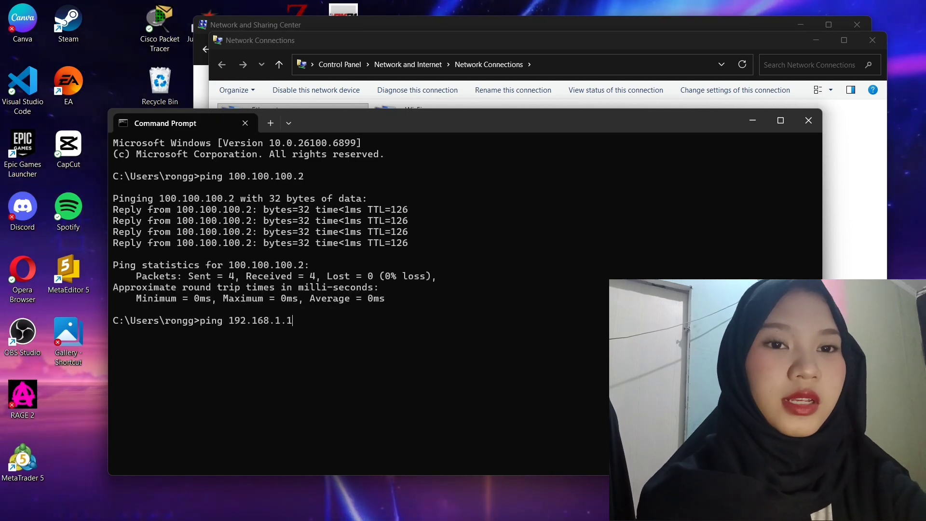
key(Return)
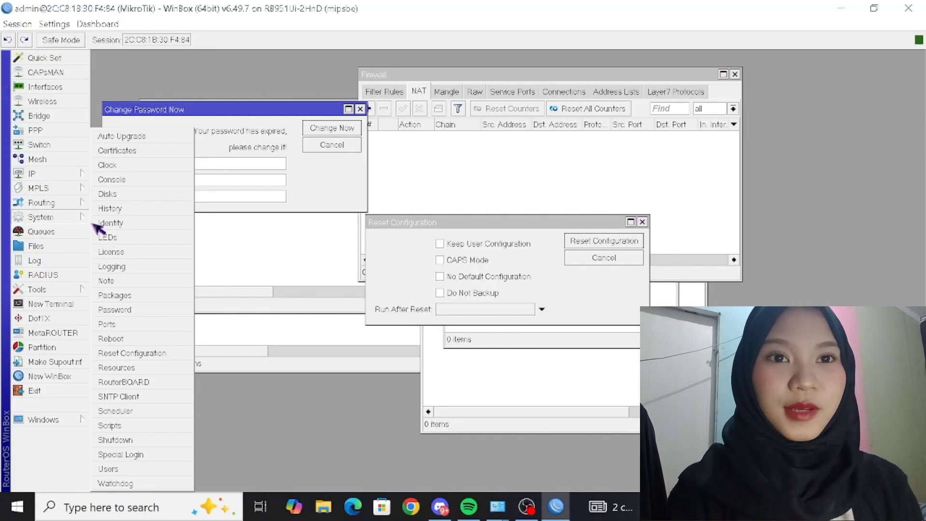
Set the router identity to R1_2411094.
click(107, 223)
text(R1_)
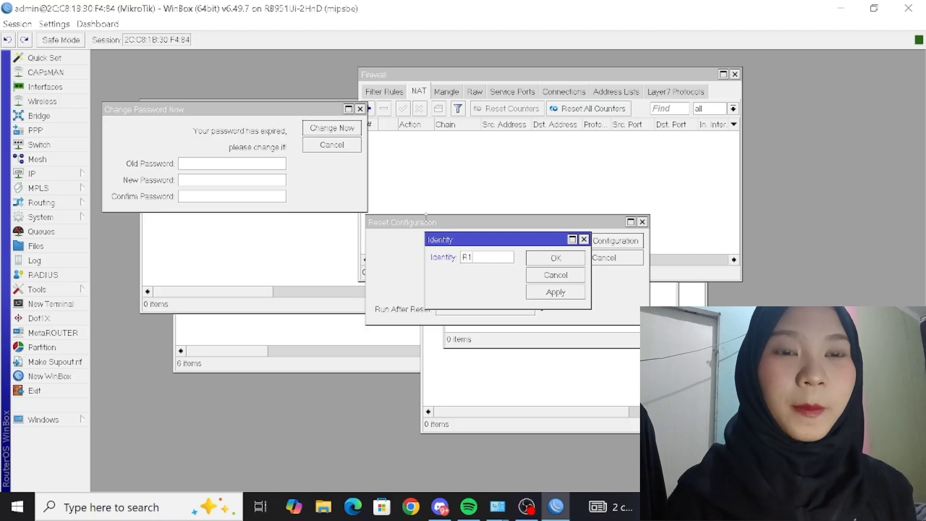
text(2411094)
click(568, 294)
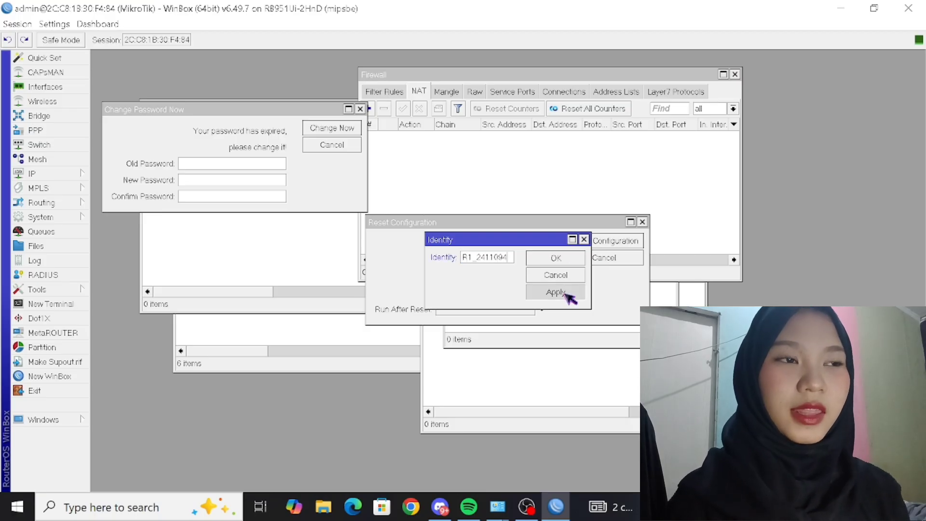
click(559, 258)
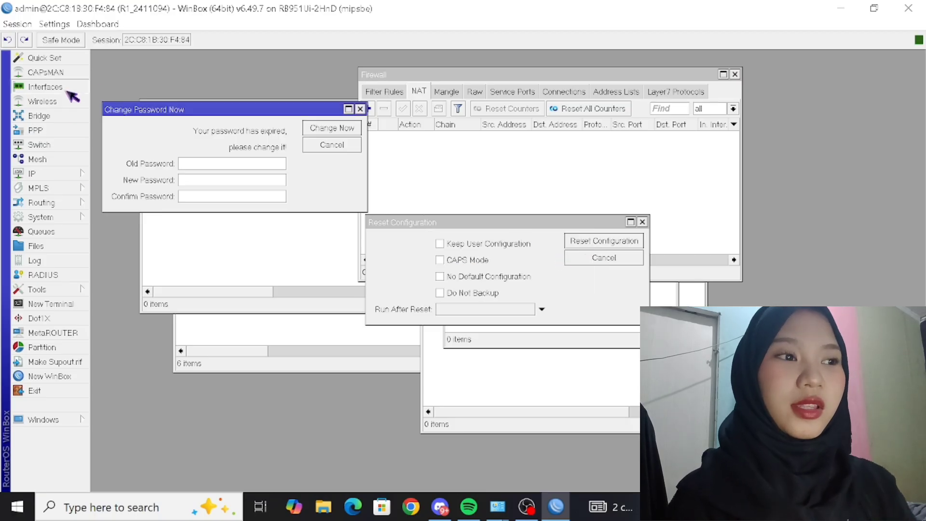
Rename the ports to ether1-GW, ether2-PC A, ether3-PC B and ether4- R2.
click(46, 87)
double_click(229, 227)
click(491, 162)
text(-GW)
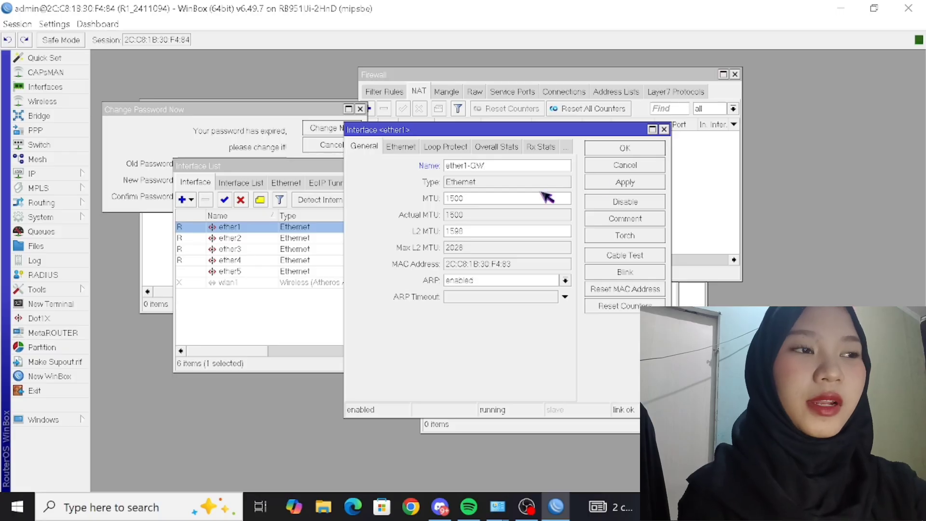
click(625, 148)
double_click(329, 239)
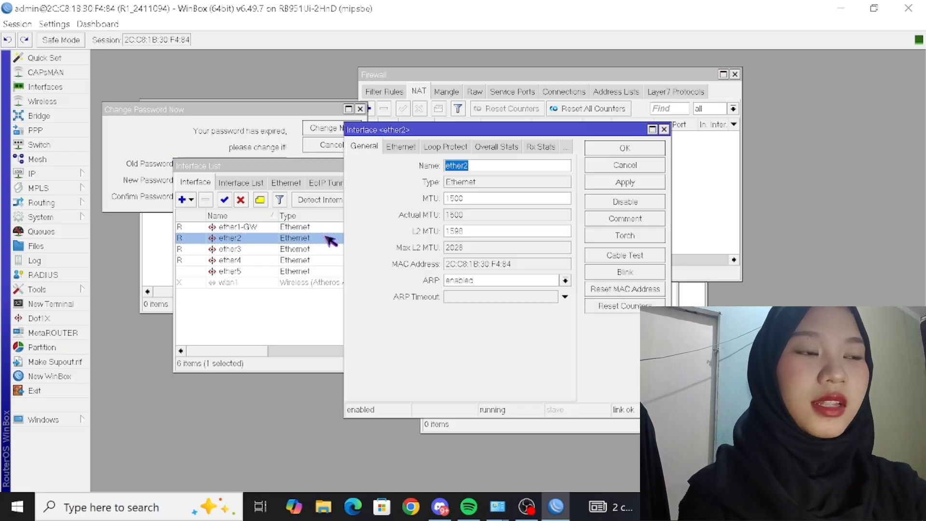
click(625, 147)
double_click(318, 249)
click(479, 167)
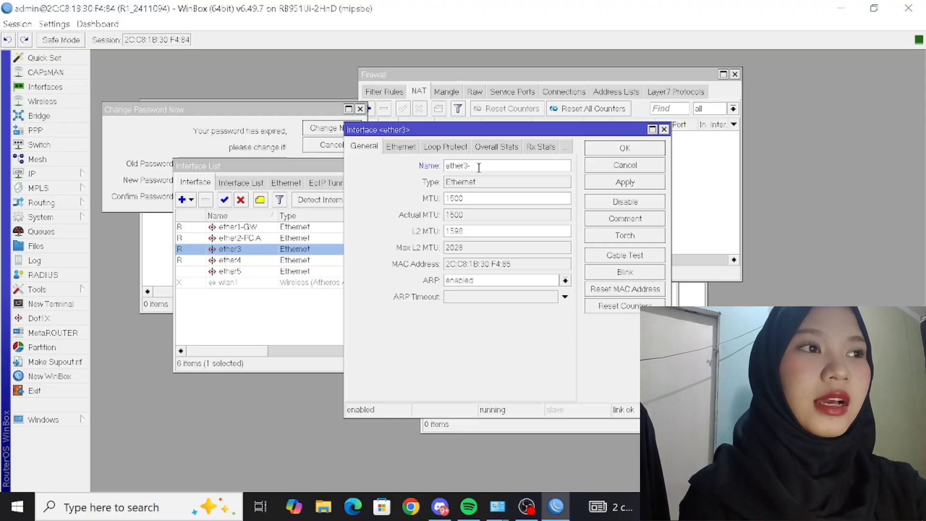
click(627, 147)
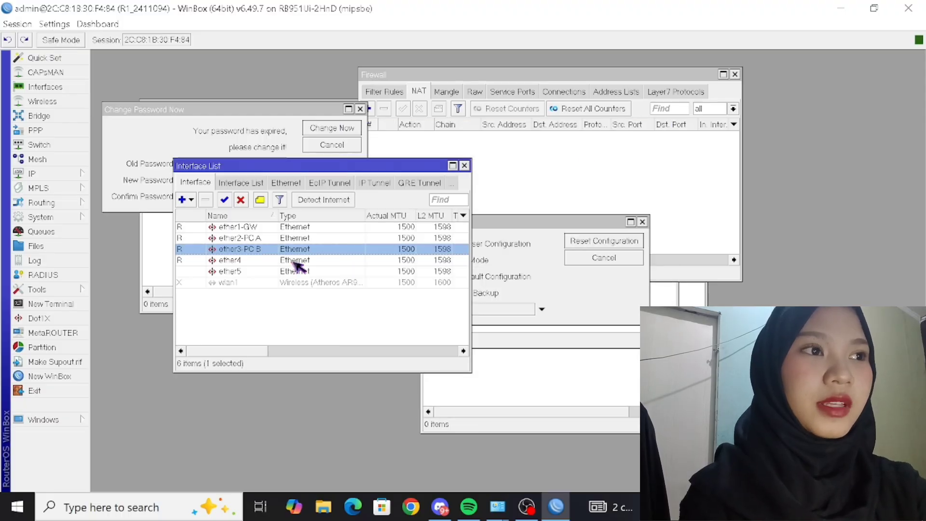
double_click(300, 260)
click(485, 166)
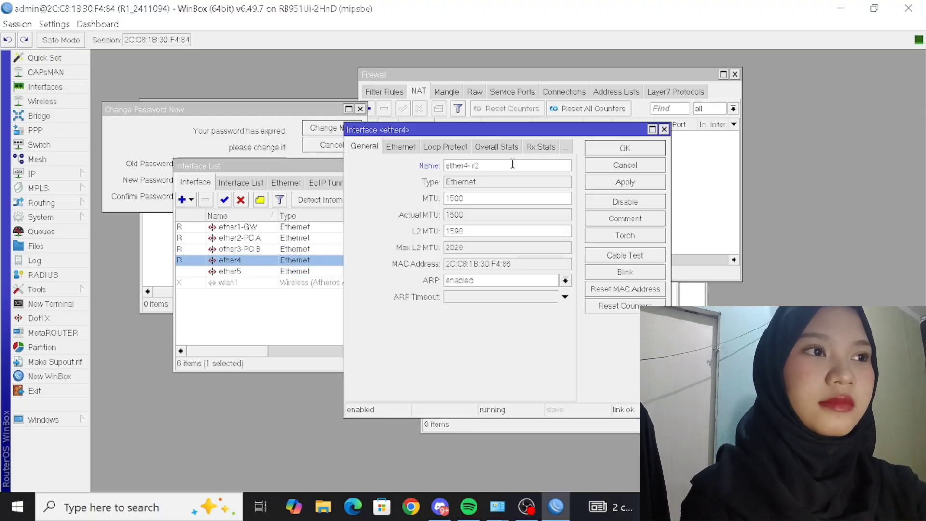
click(607, 150)
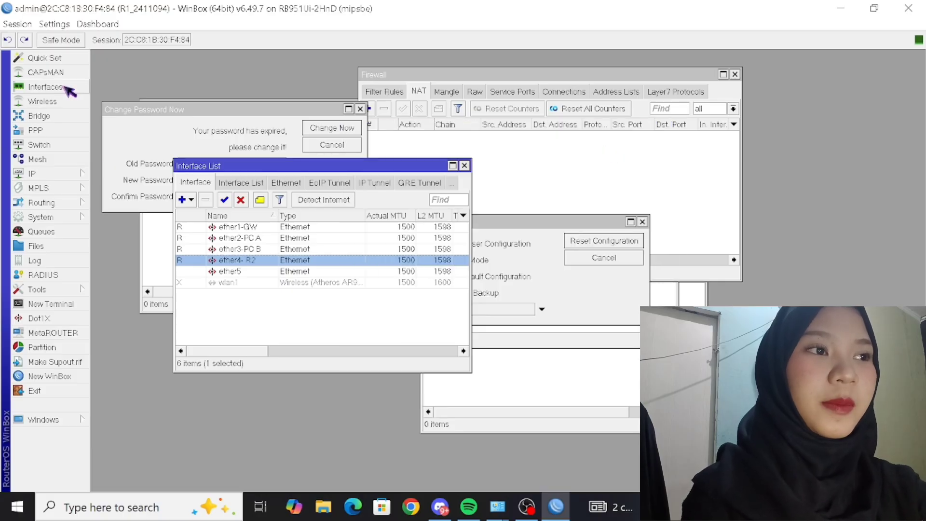
Add a DHCP client on the ether1-GW interface.
click(72, 178)
click(116, 182)
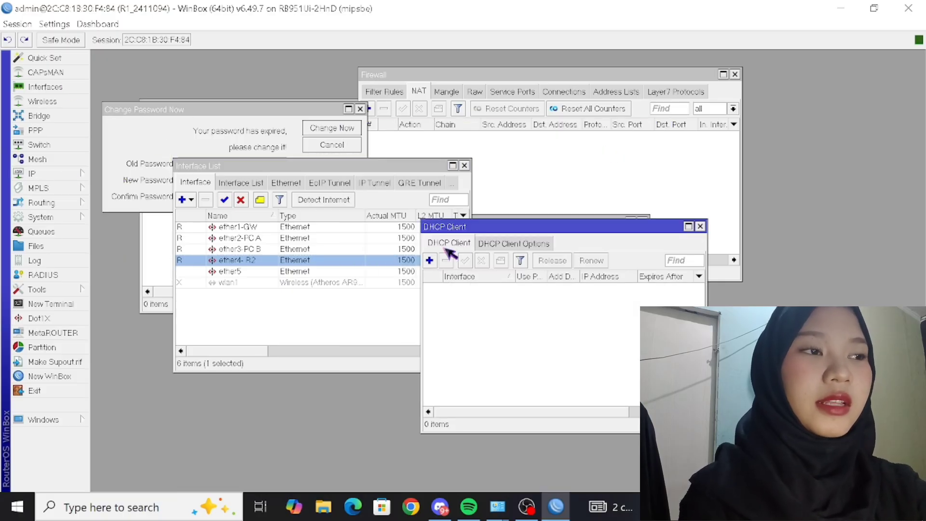
click(437, 260)
click(600, 219)
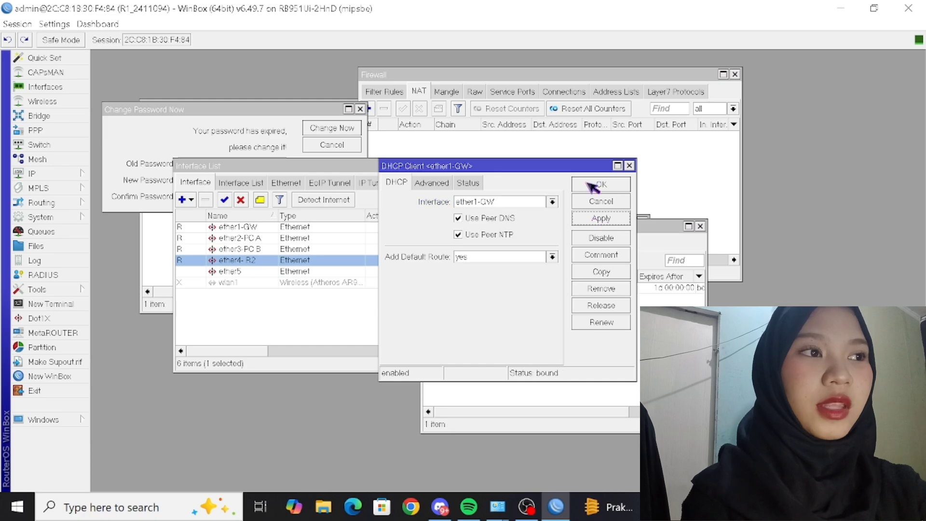
click(602, 184)
Add address 192.169.10.1 on ether2-PC A in the address list.
click(68, 174)
click(133, 155)
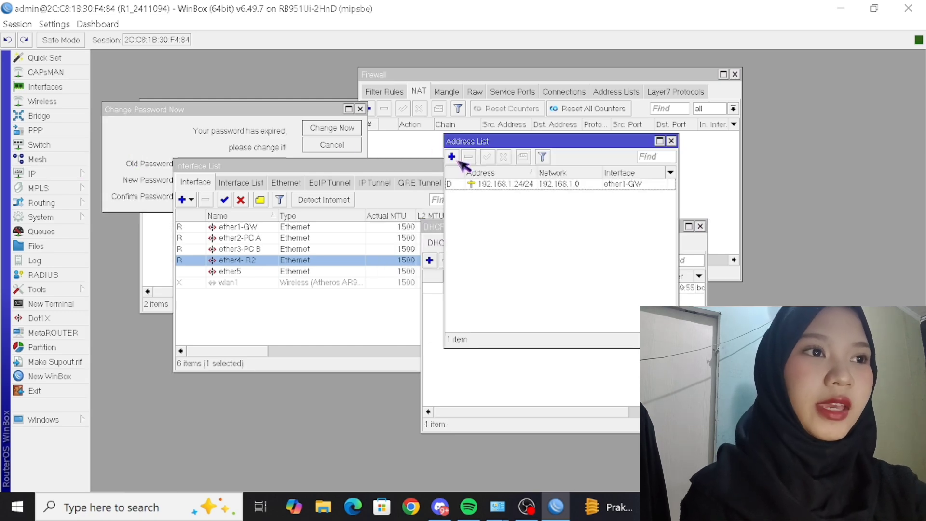
click(452, 157)
click(513, 247)
click(511, 270)
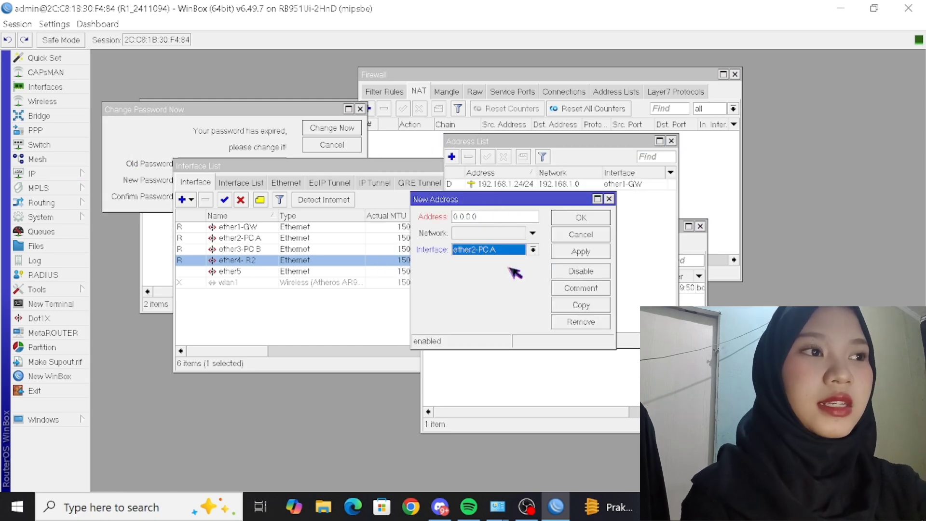
click(493, 218)
key(BackSpace)
key(BackSpace)
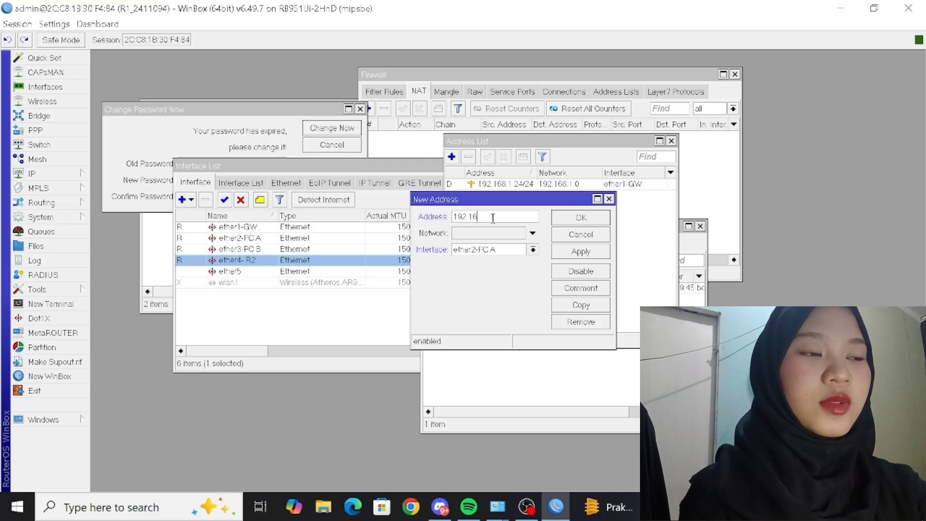
text(192.169.10.1/24)
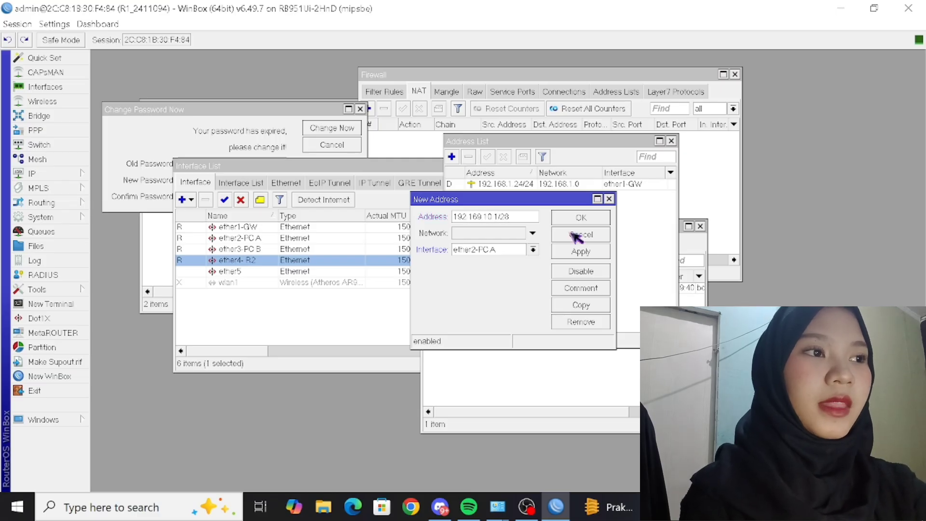
click(580, 252)
click(581, 217)
Add address 192.169.20.1/28 on ether3-PC B.
click(451, 157)
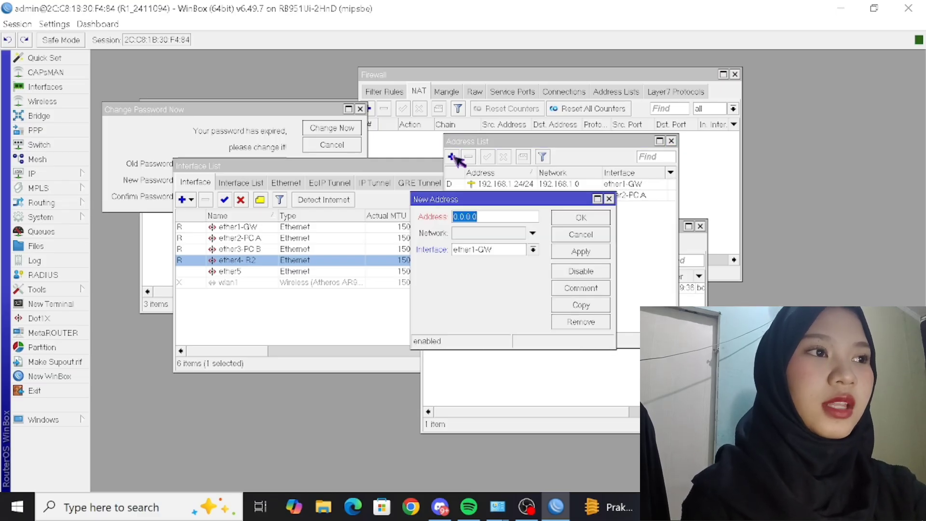
click(510, 249)
click(514, 280)
click(499, 218)
key(BackSpace)
key(BackSpace)
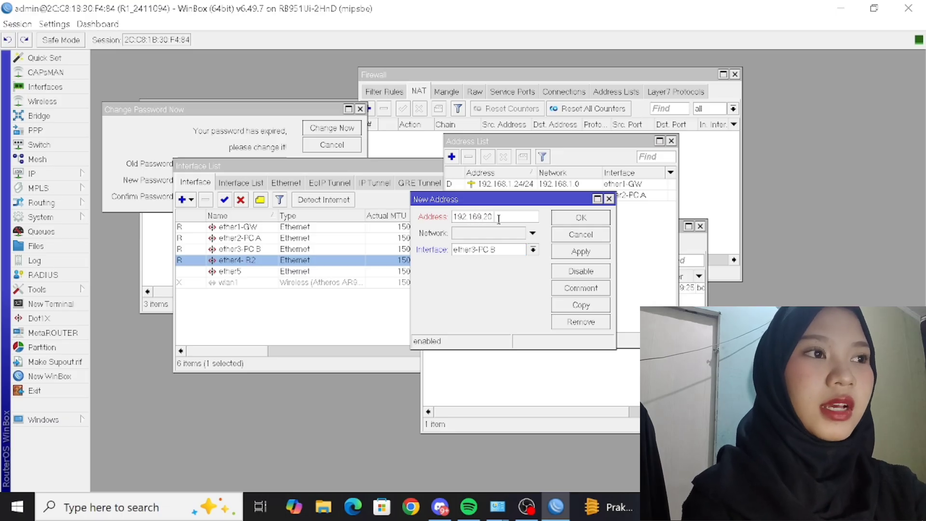
click(577, 253)
click(580, 218)
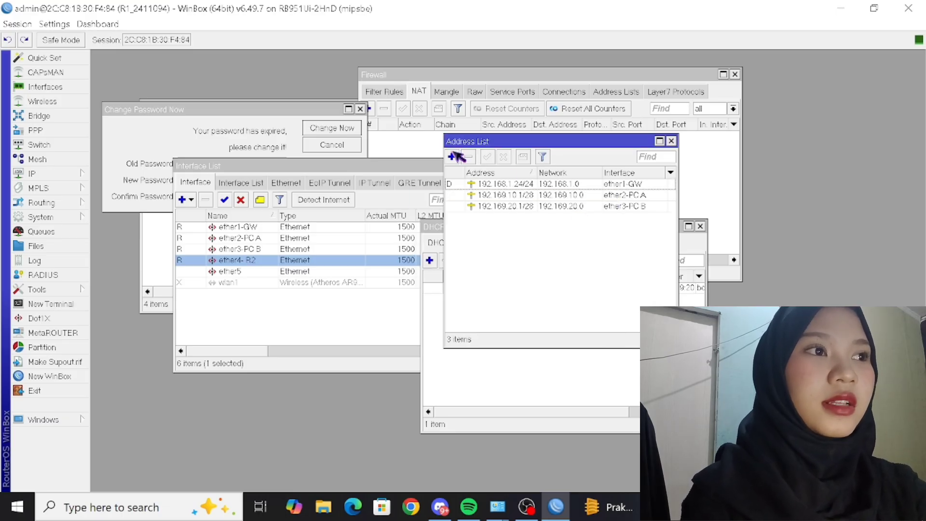
Add address 172.169.100.1 on ether4- R2.
click(452, 157)
click(501, 250)
click(470, 290)
click(492, 216)
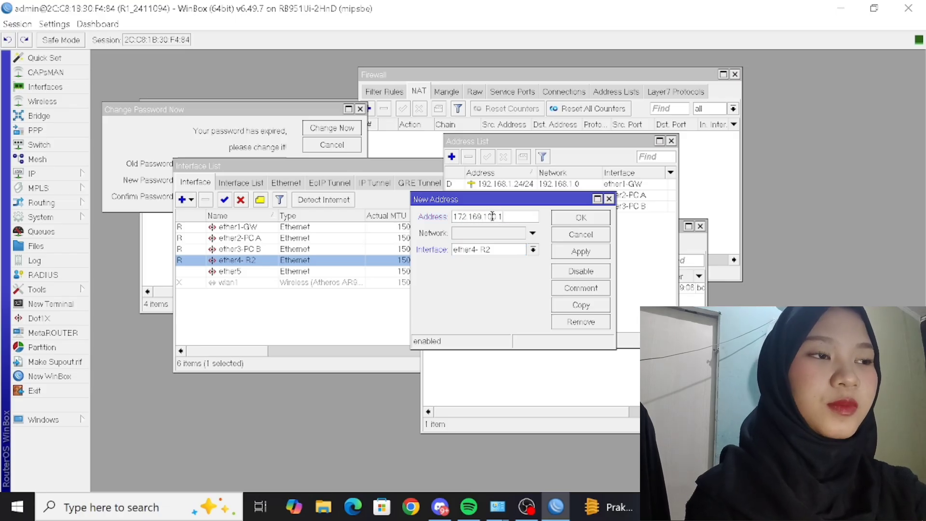
click(581, 252)
click(581, 217)
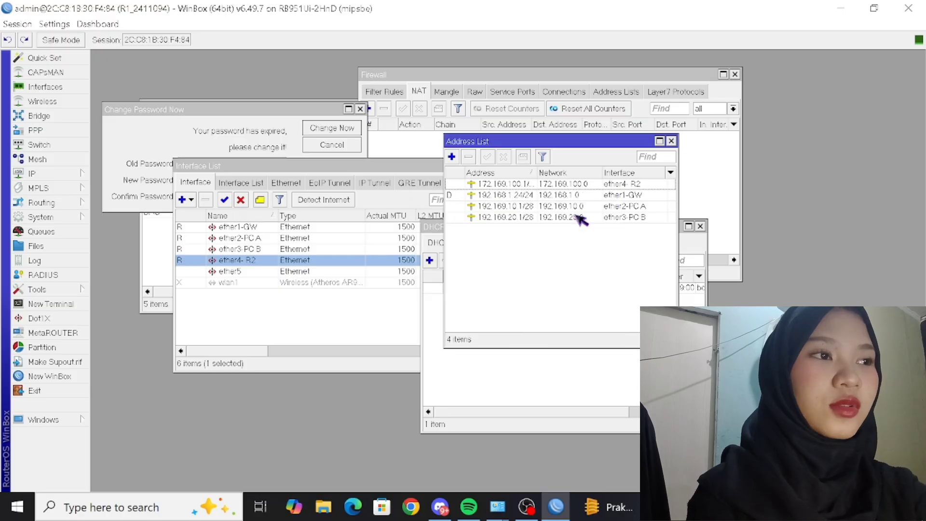
click(73, 175)
Add static routes to 192.169.30.0/28 and 192.169.40.0/28 via gateway 172.169.100.2.
click(132, 340)
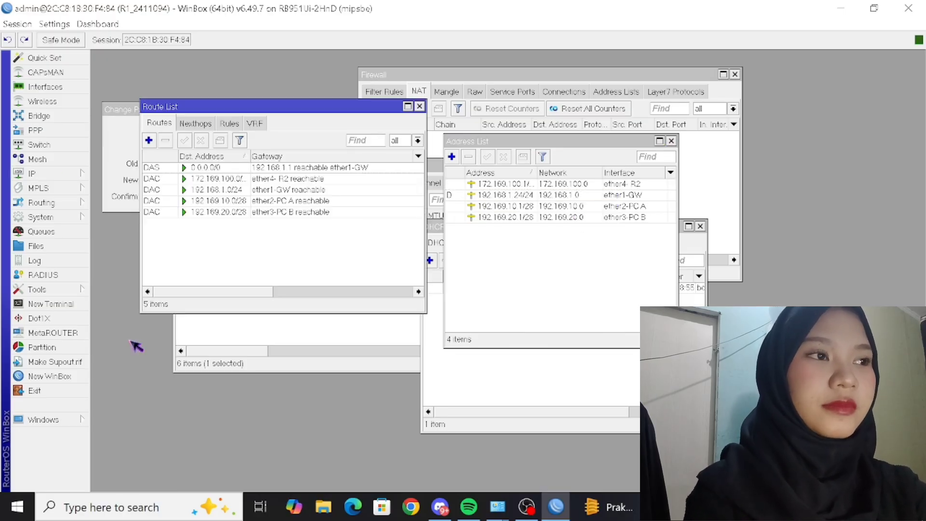
click(149, 140)
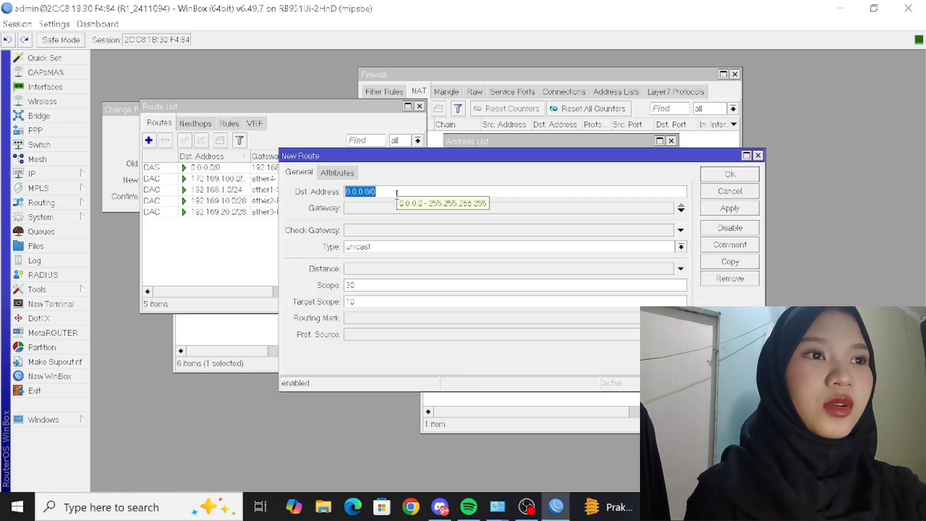
text(192.169)
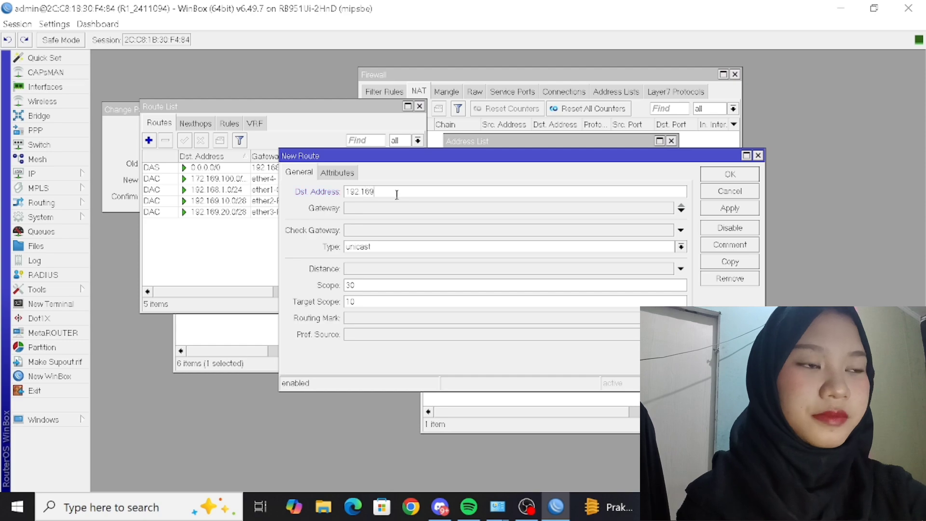
text(.30.0/28)
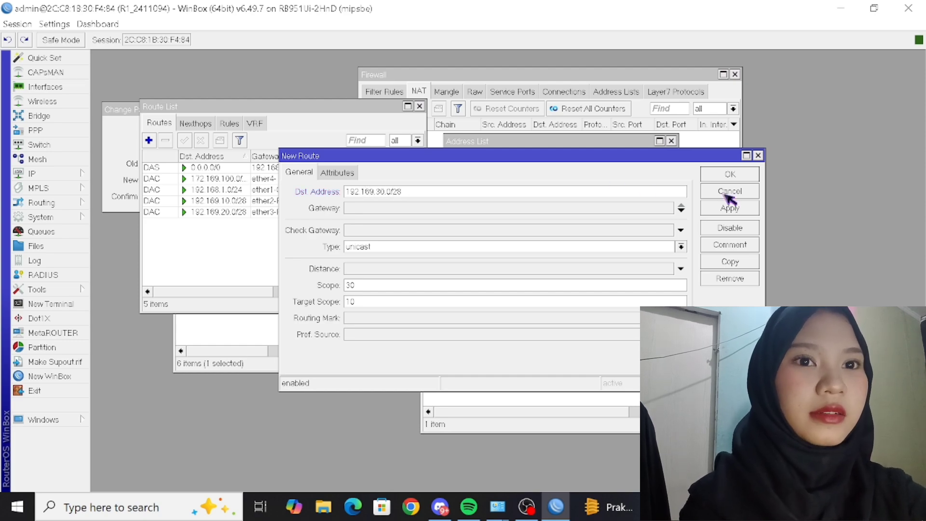
click(526, 212)
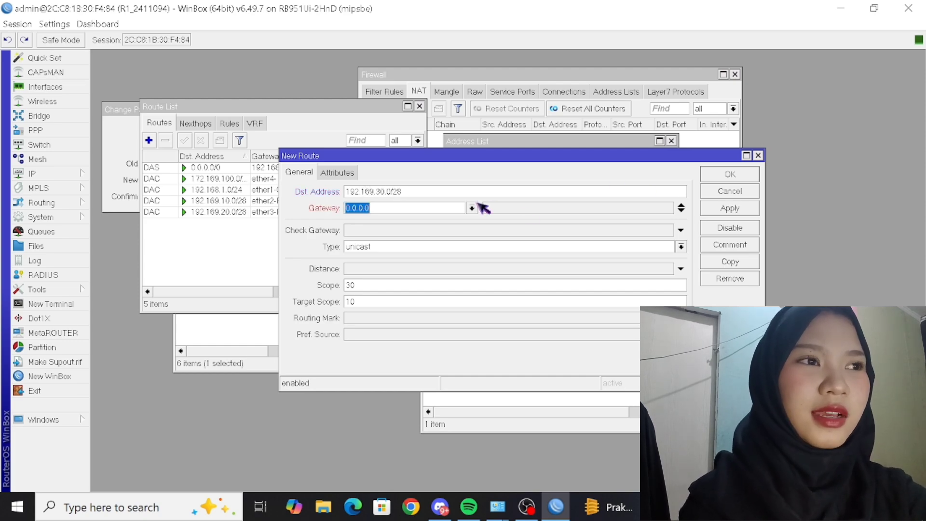
text(17)
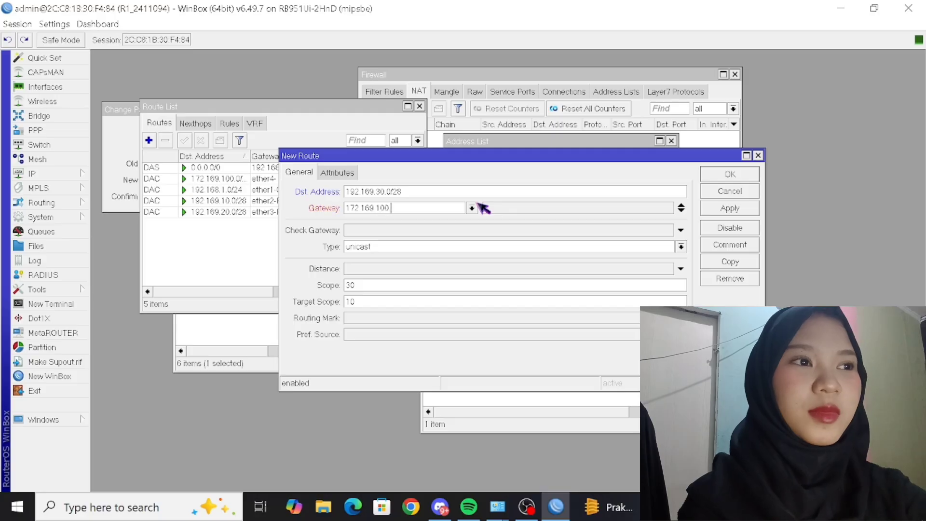
text(2.169.100)
click(748, 208)
click(743, 174)
click(149, 140)
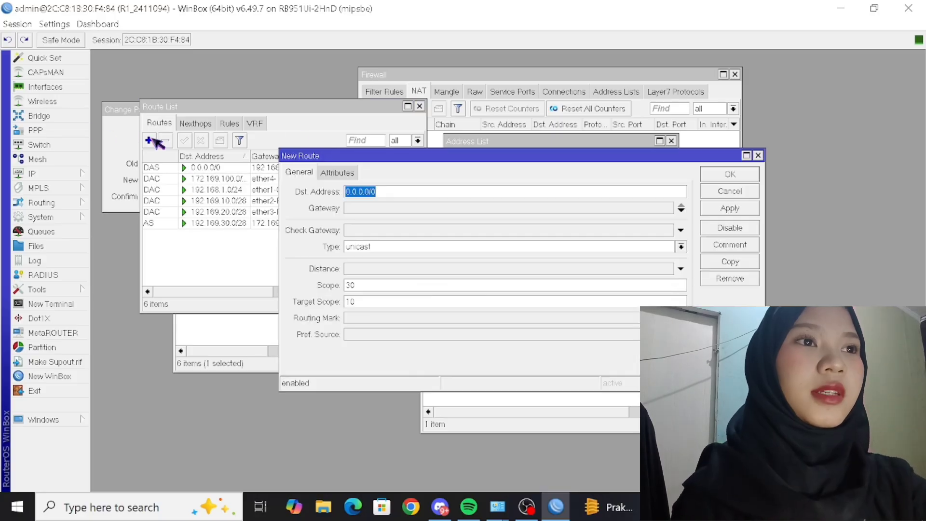
text(192.1)
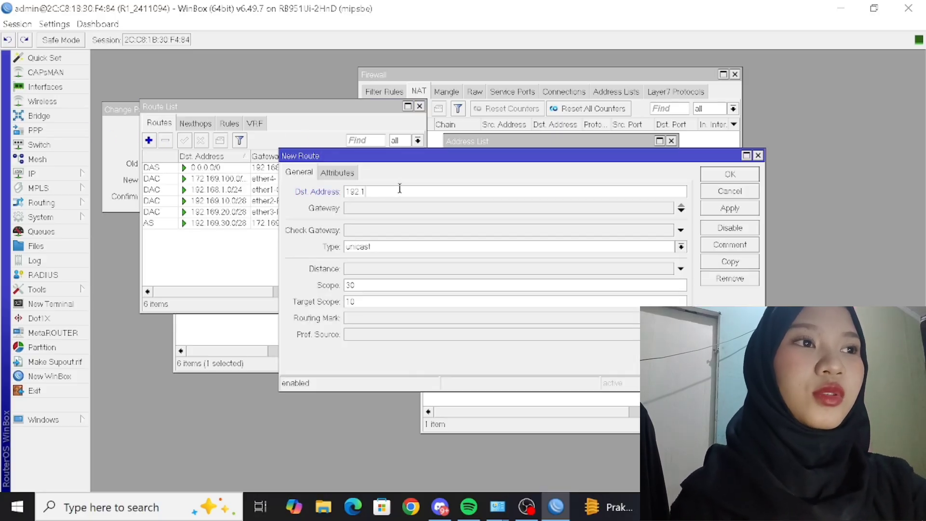
text(9)
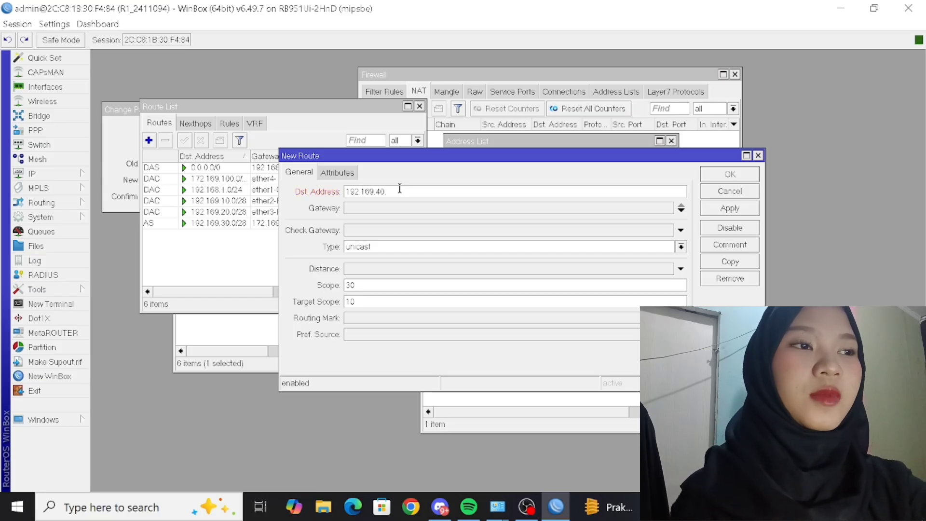
text(9.40.0/28)
click(401, 208)
text(172.1)
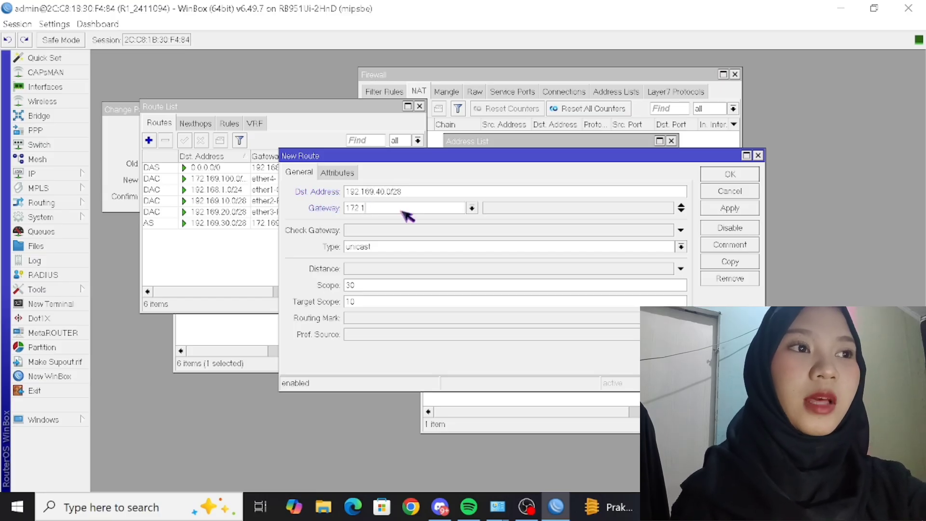
text(69.100.2)
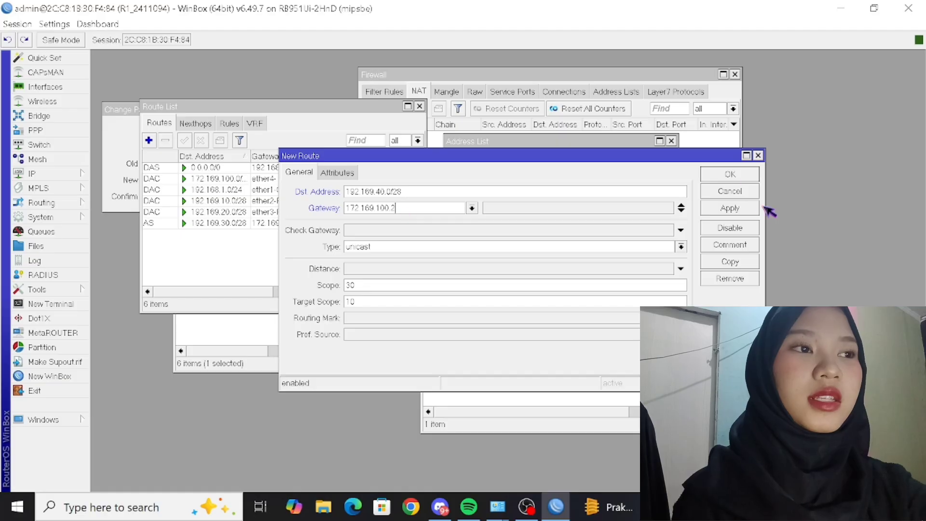
click(730, 207)
click(729, 174)
Enable Allow Remote Requests in the router's DNS settings.
click(32, 173)
click(119, 218)
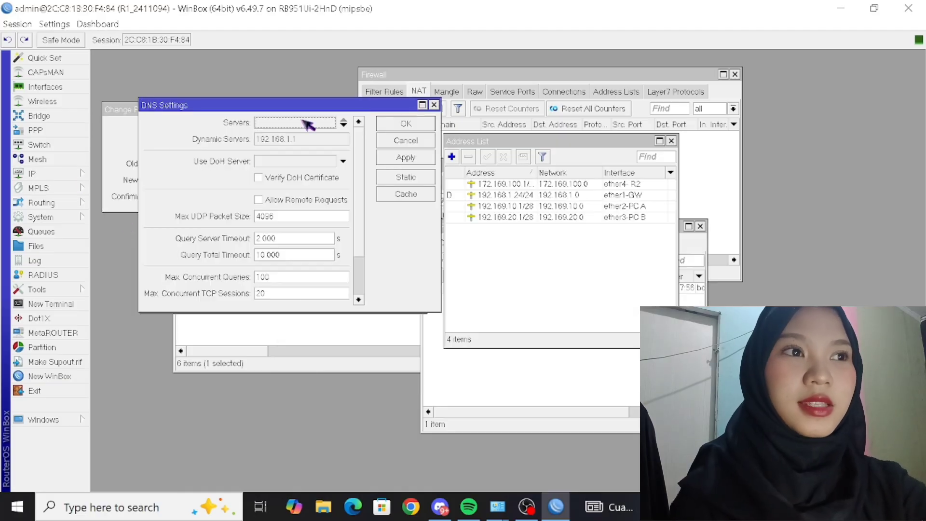
click(296, 200)
click(415, 157)
click(417, 126)
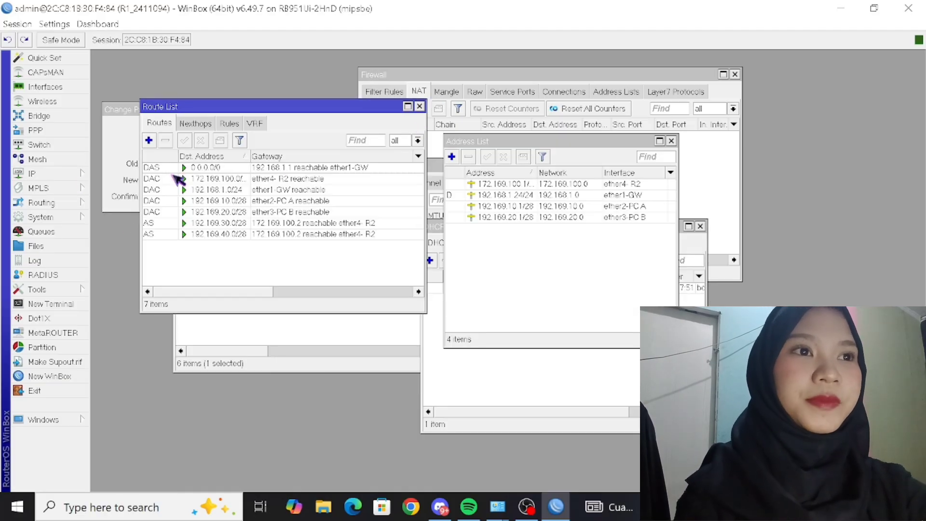
Add a firewall NAT rule with action masquerade.
click(72, 175)
click(186, 238)
click(367, 108)
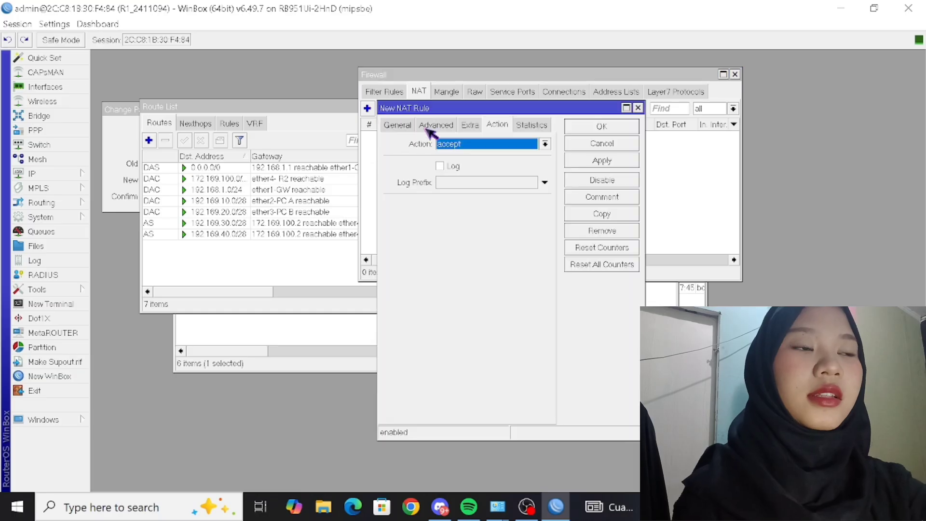
click(399, 125)
click(501, 126)
click(501, 144)
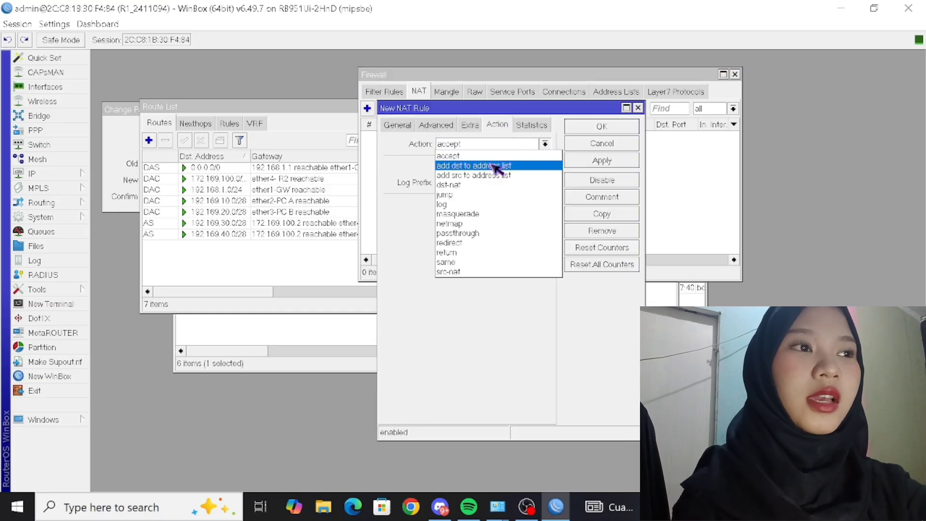
click(482, 214)
click(601, 160)
click(608, 125)
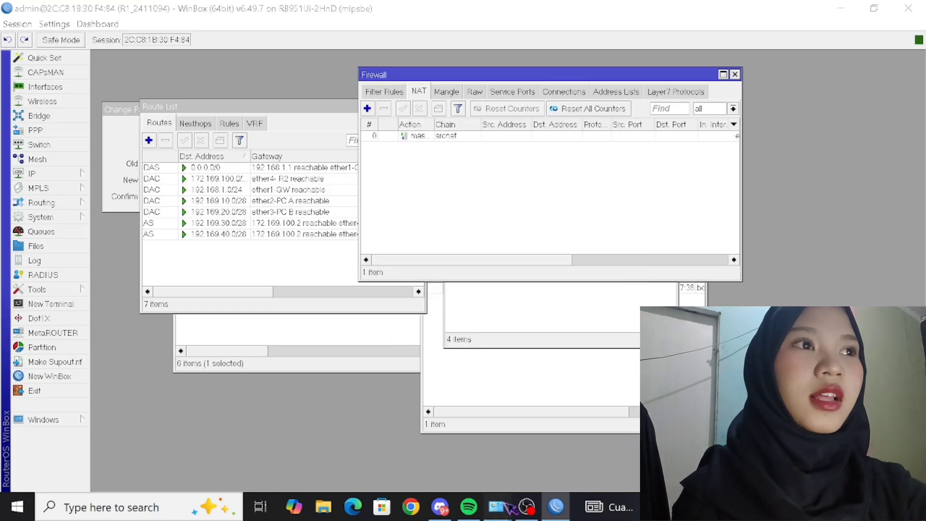
click(497, 507)
Switch the Ethernet adapter's IPv4 to a manual address of 192.169.10.2.
double_click(465, 96)
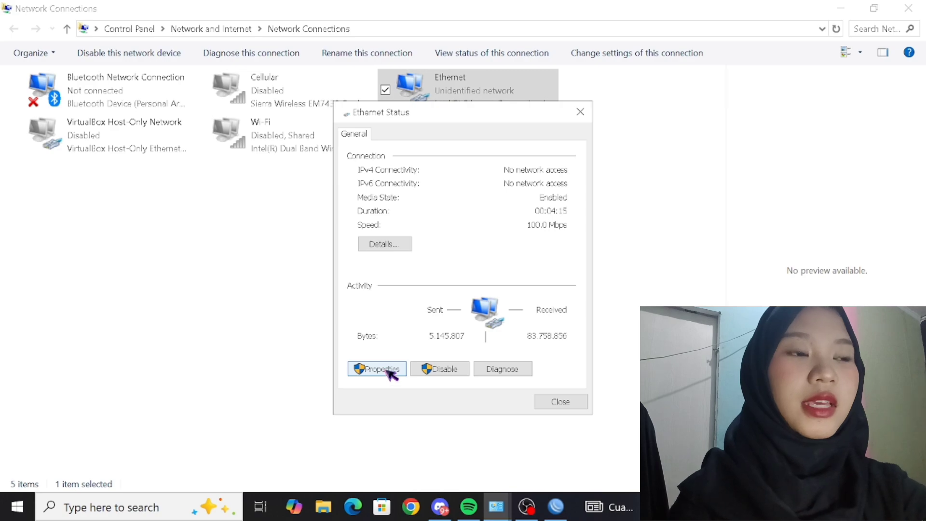
click(381, 369)
double_click(408, 290)
click(460, 273)
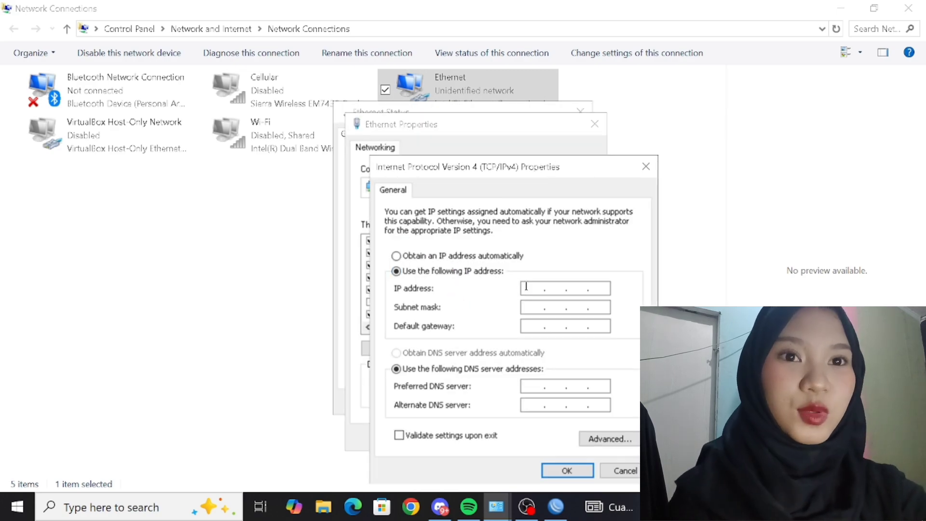
text(192.169.10.)
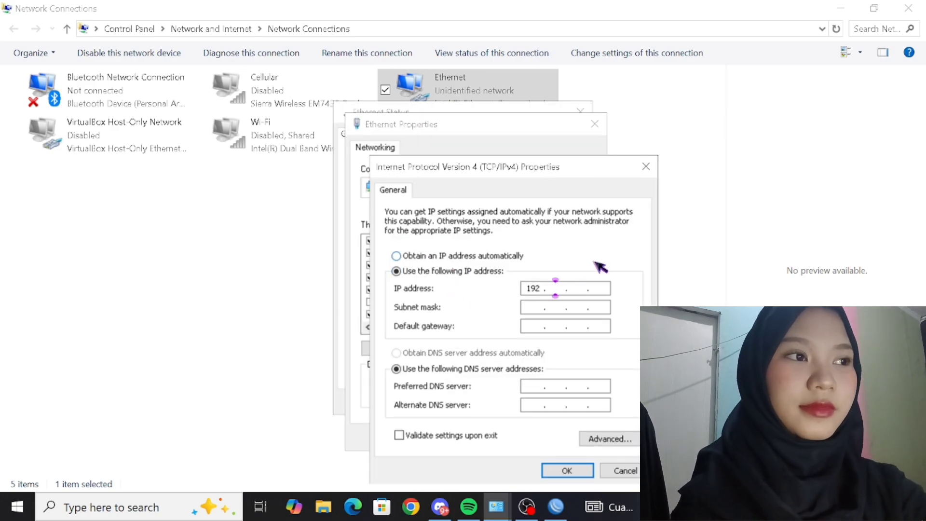
text(2)
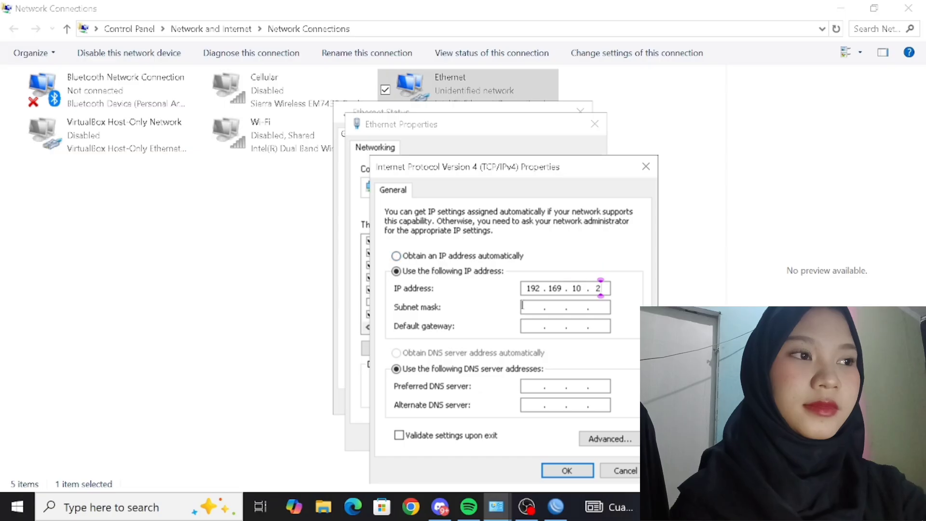
Set mask 255.255.255.240, gateway and preferred DNS 192.169.10.1, and save.
click(523, 306)
click(604, 307)
key(BackSpace)
text(240)
click(527, 326)
text(192.169.10.1)
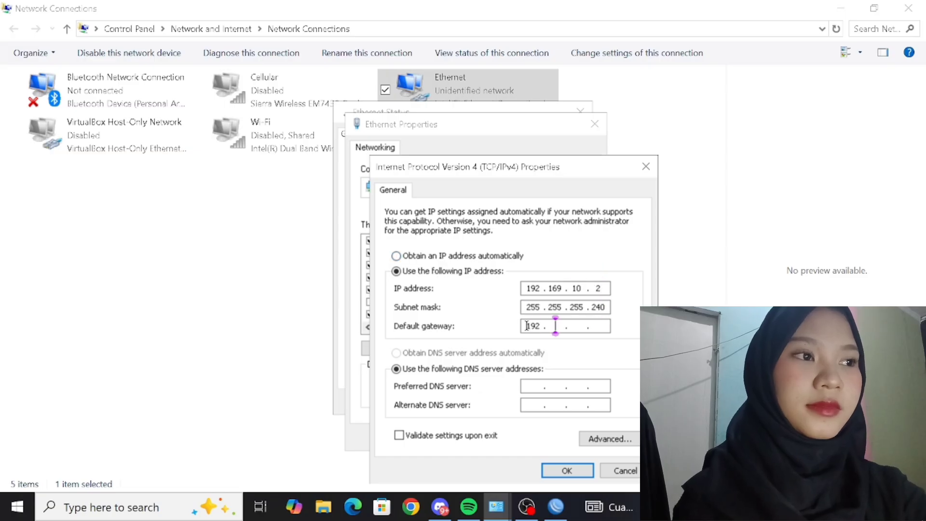
click(533, 387)
text(192.169.10.1)
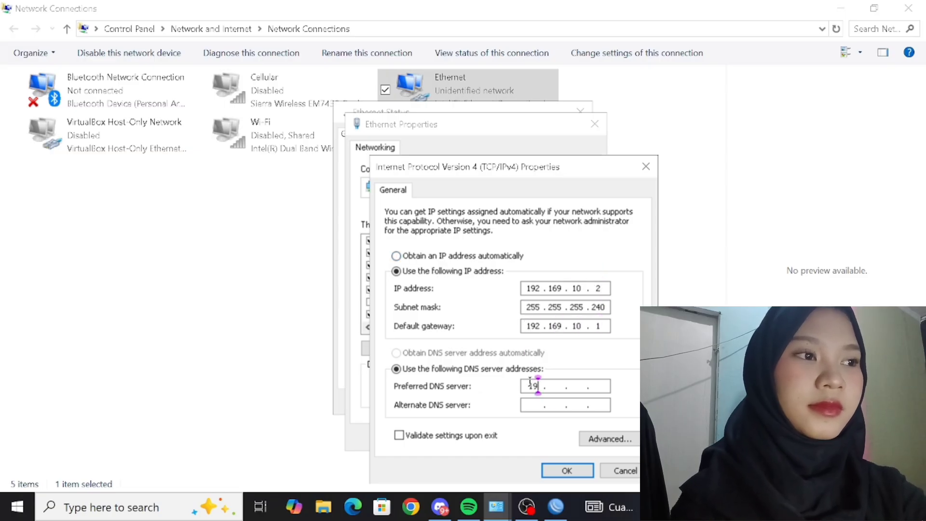
click(567, 471)
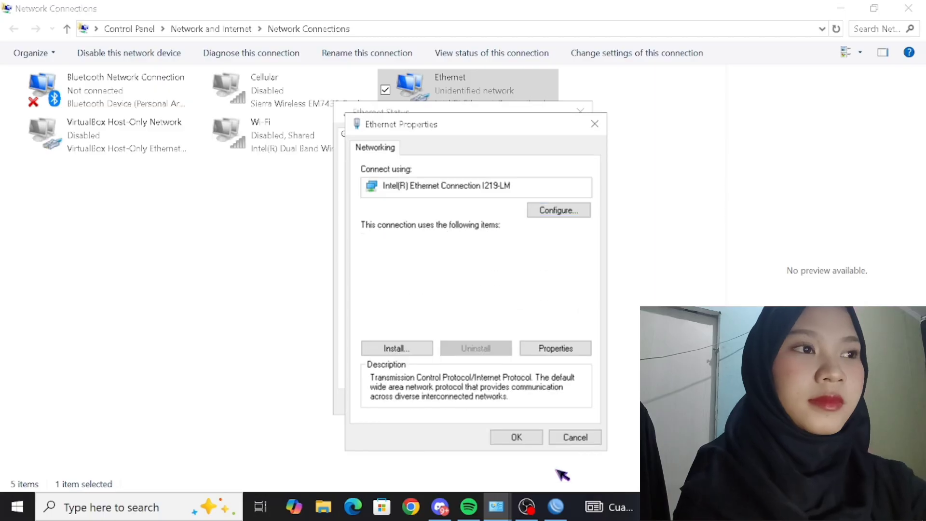
click(528, 437)
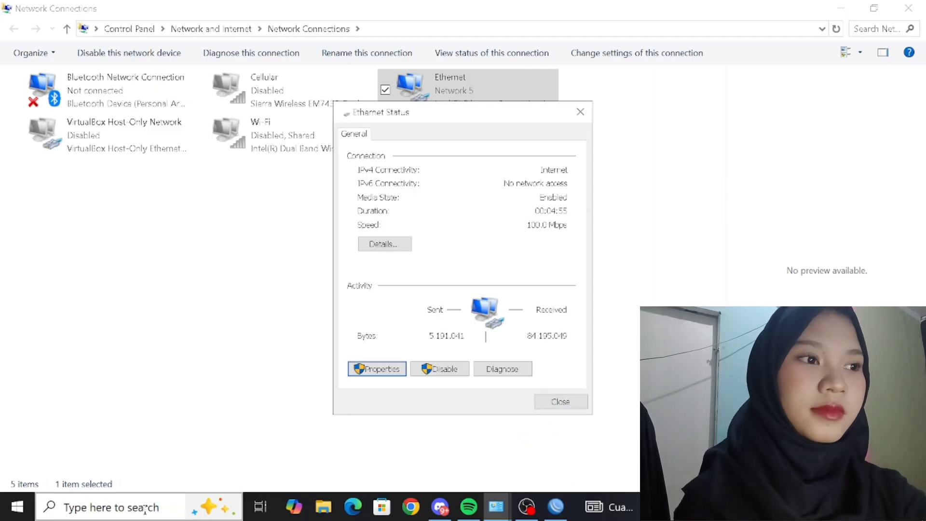
In PowerShell, ping 192.168.1.1, 192.169.30.2 and 192.169.40.2.
click(120, 507)
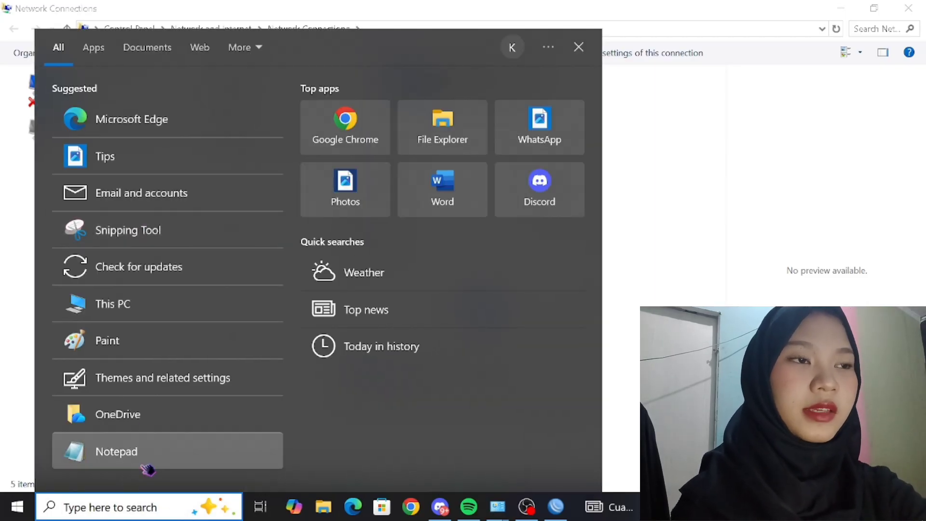
text(w)
key(Escape)
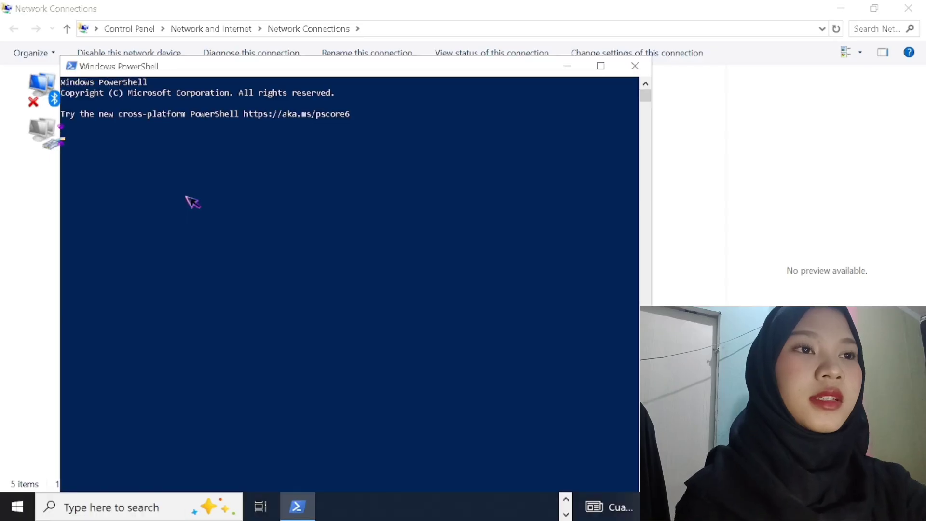
text(ing 192.1)
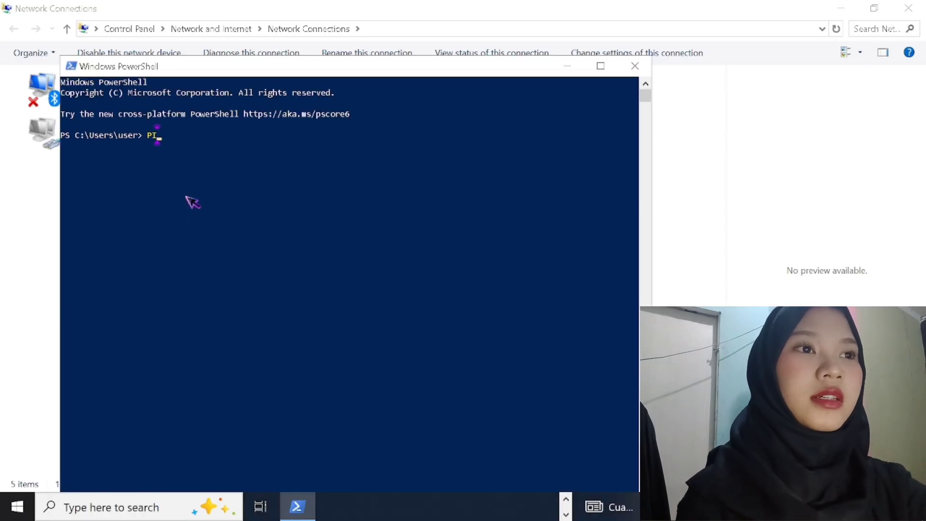
text(68.1.1)
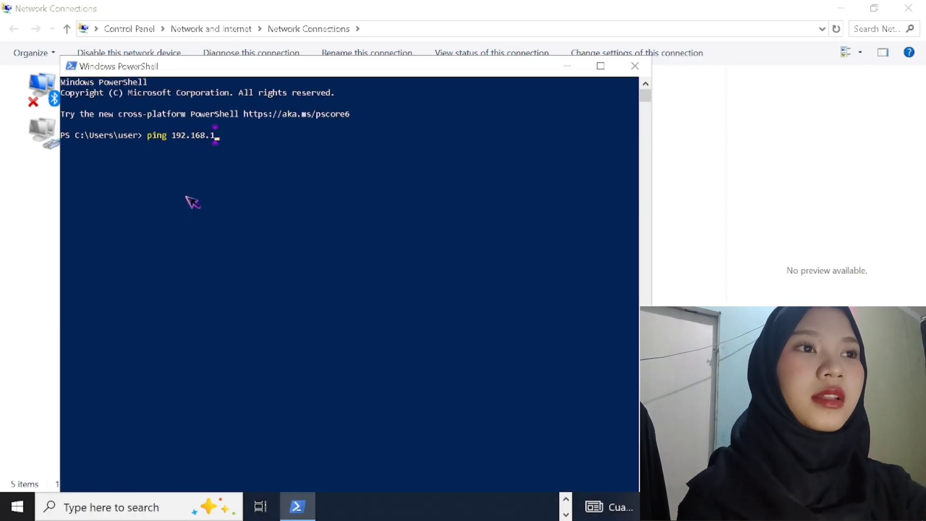
key(Return)
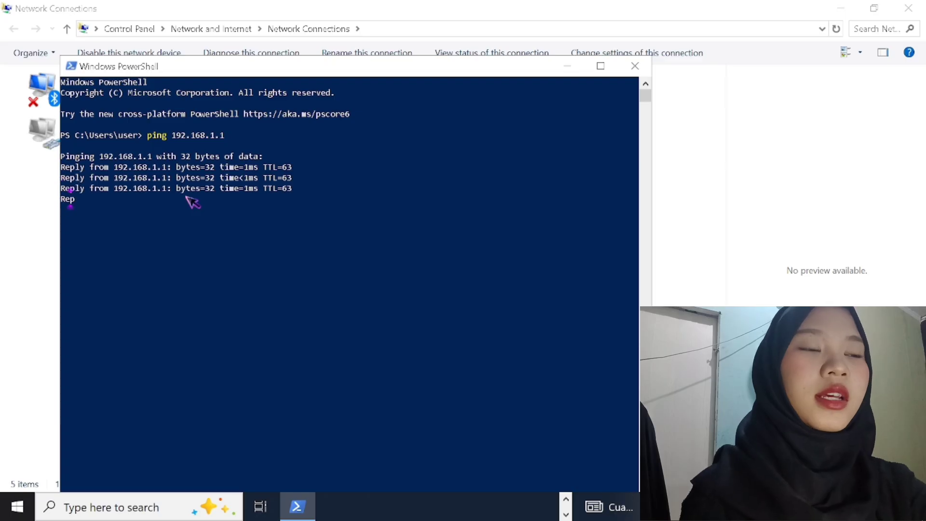
text(ping 192.169.30.2)
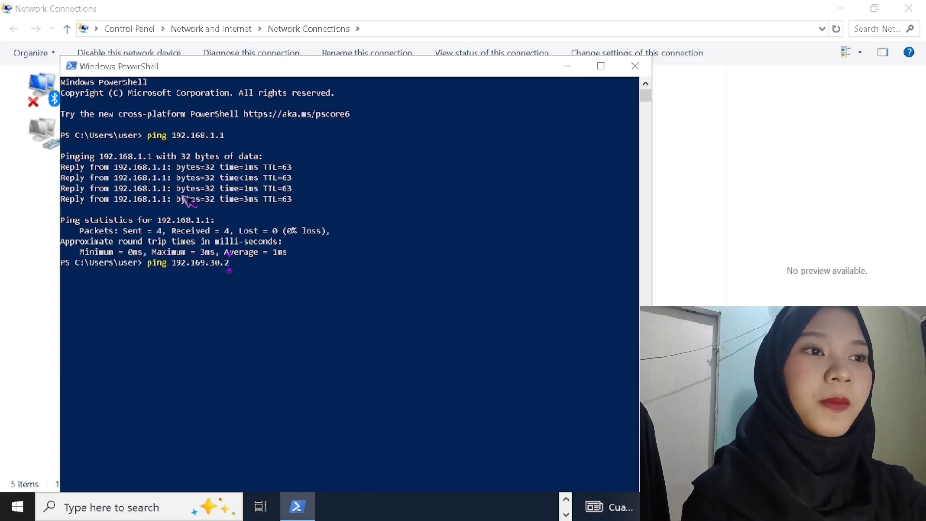
key(Return)
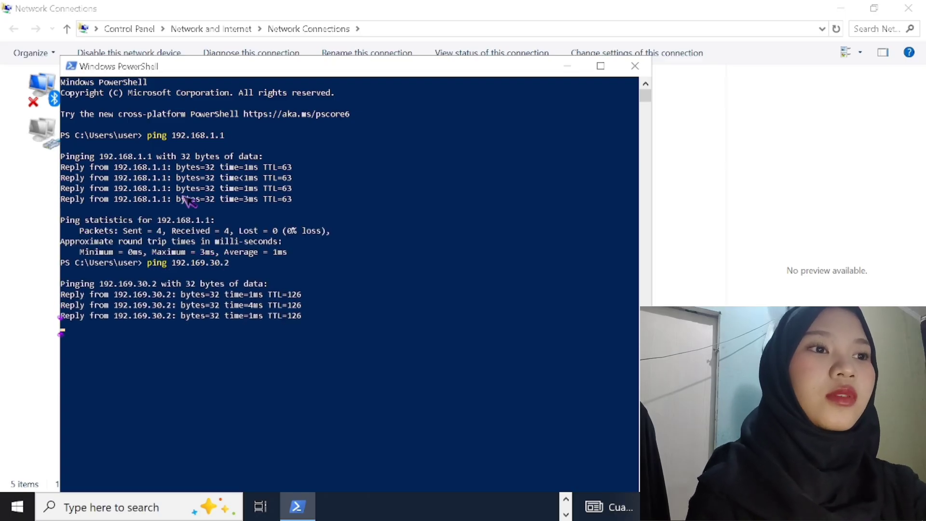
text(ping 192.169.40.2)
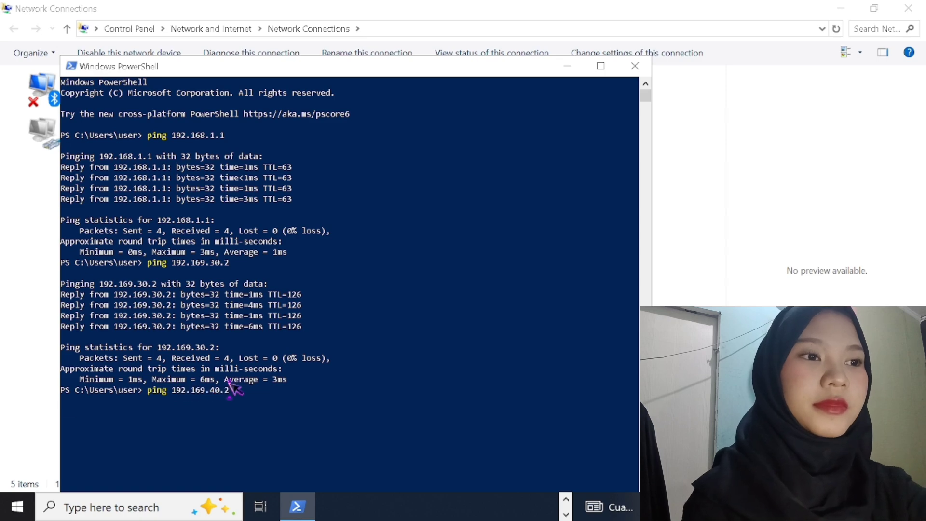
key(Return)
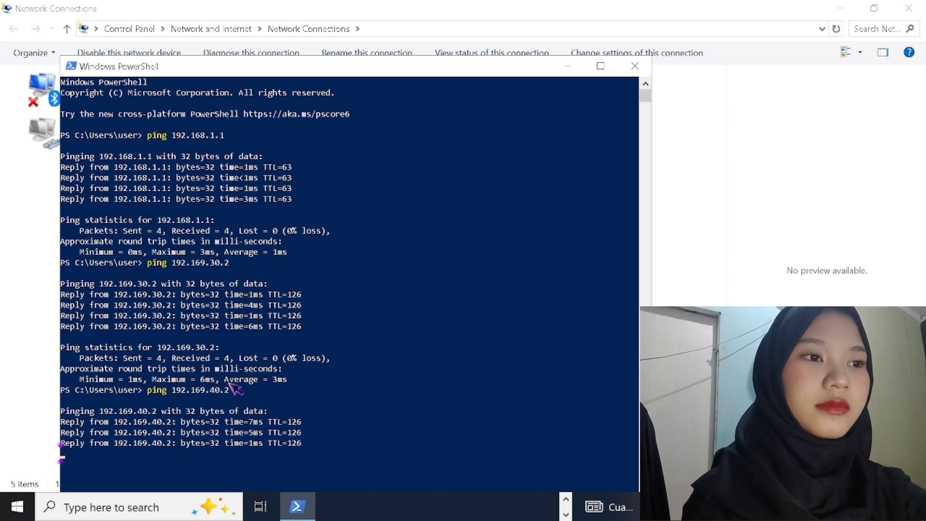
Search 'classroom' in a Chrome guest window and open the Google Classroom result.
click(139, 511)
click(360, 116)
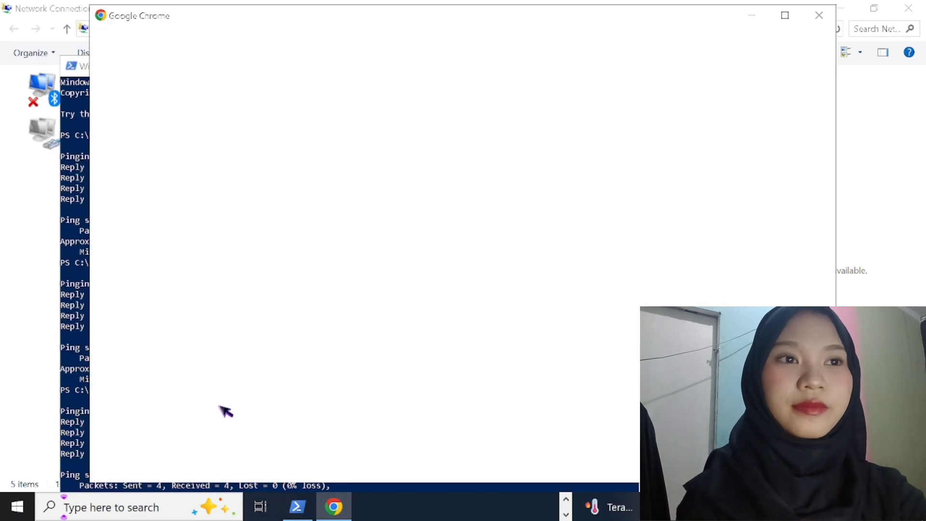
click(215, 440)
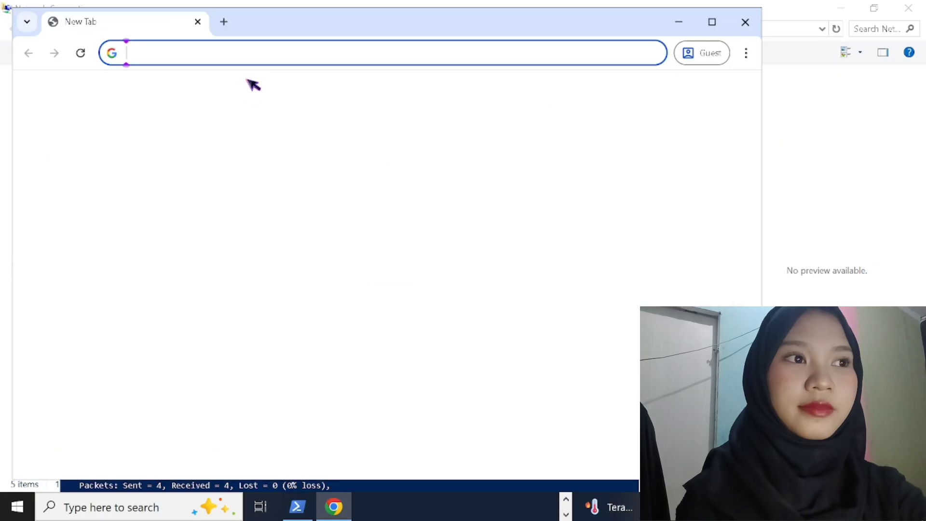
text(classroom)
key(Return)
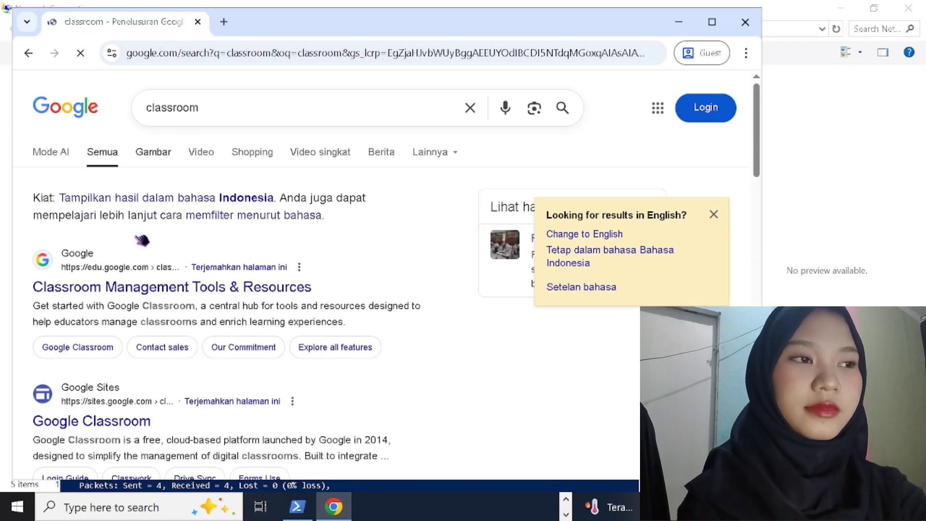
click(136, 292)
scroll(136, 292, down, 5)
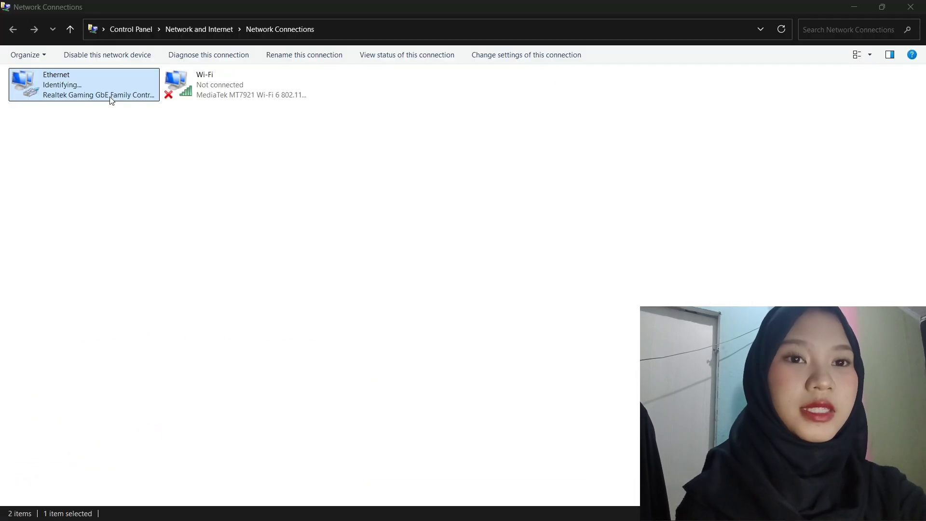
Set Ethernet IPv4 to 192.169.20.2, mask 255.255.255.240, gateway/DNS 192.169.20.1, then close status.
double_click(109, 97)
click(410, 355)
double_click(464, 282)
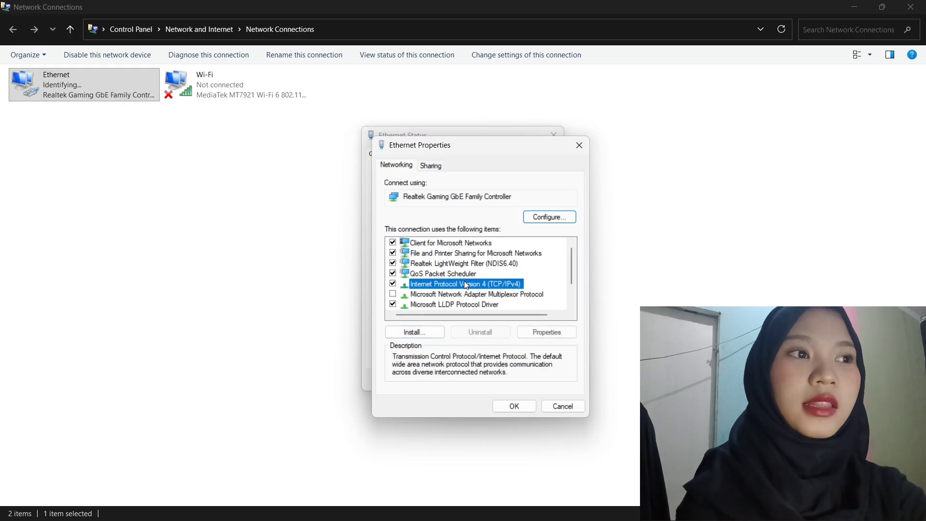
click(440, 279)
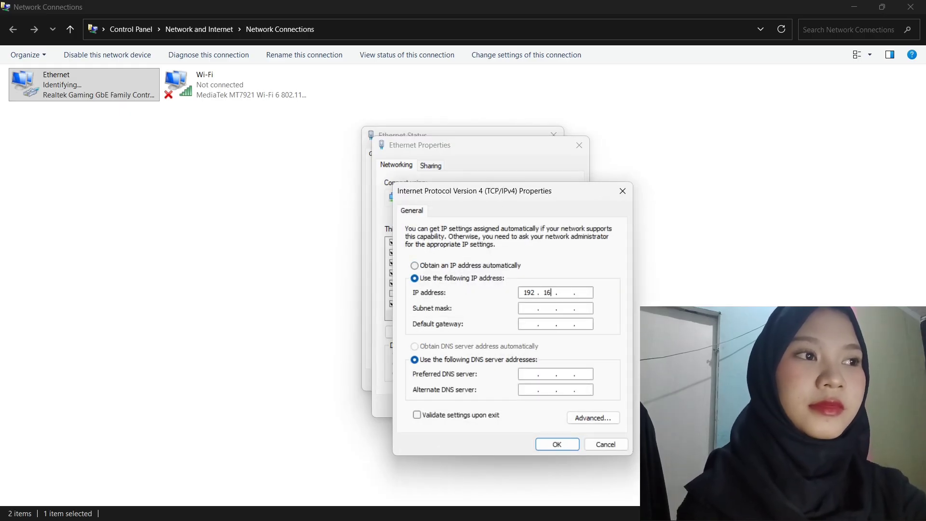
click(529, 310)
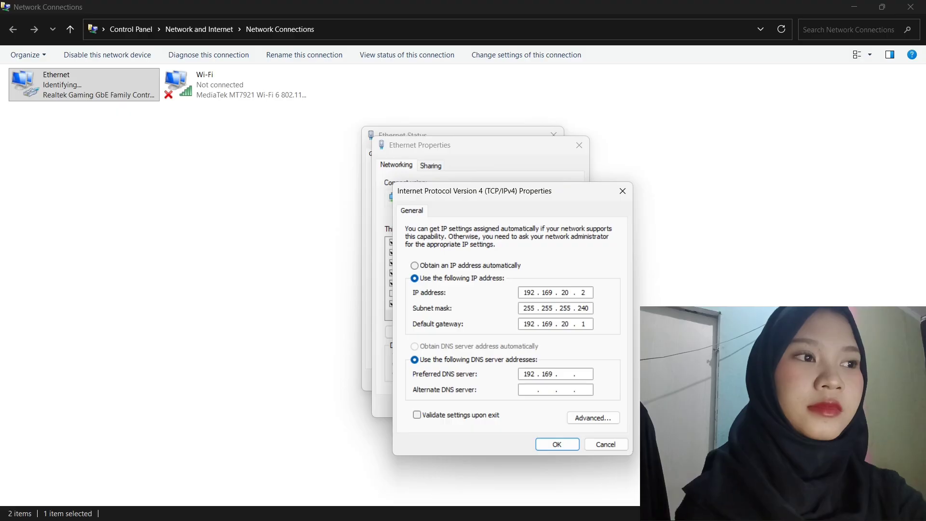
key(BackSpace)
key(BackSpace)
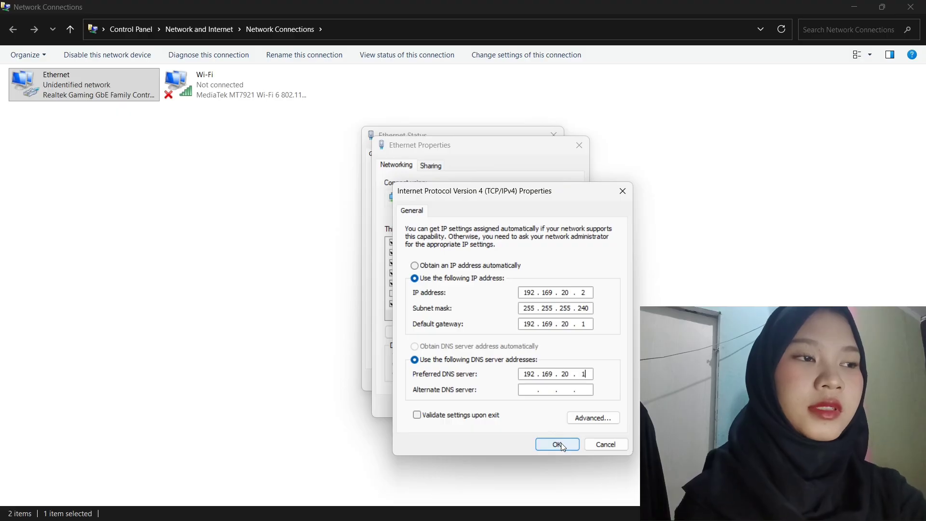
click(558, 443)
click(515, 408)
click(539, 380)
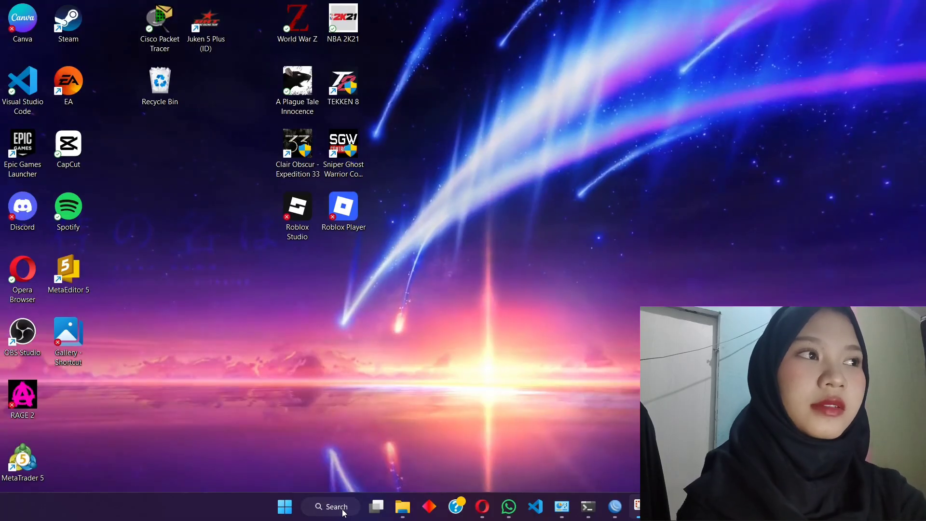
Open Command Prompt via 'cmd' and ping 192.168.1.1, 192.169.30.2 and 192.169.40.2.
click(343, 513)
text(cmd)
key(Return)
text(pi)
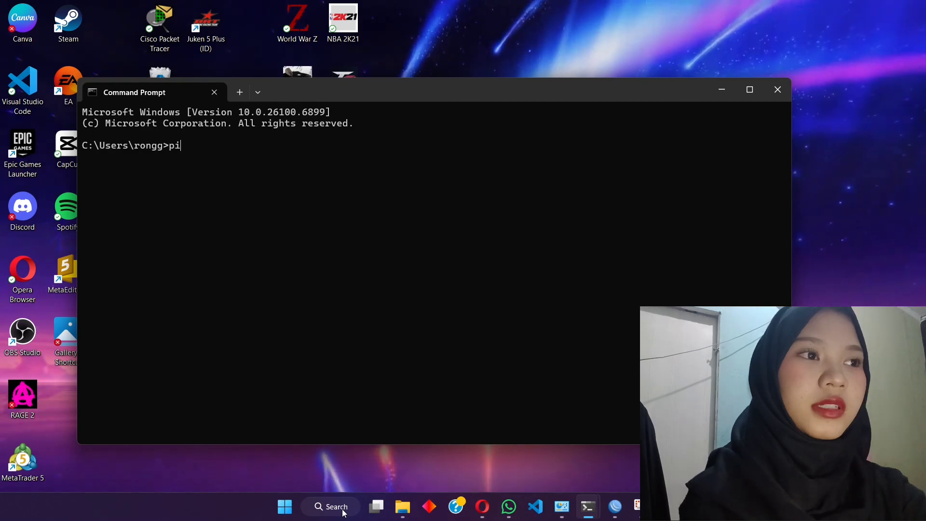
text(ng 192.168.)
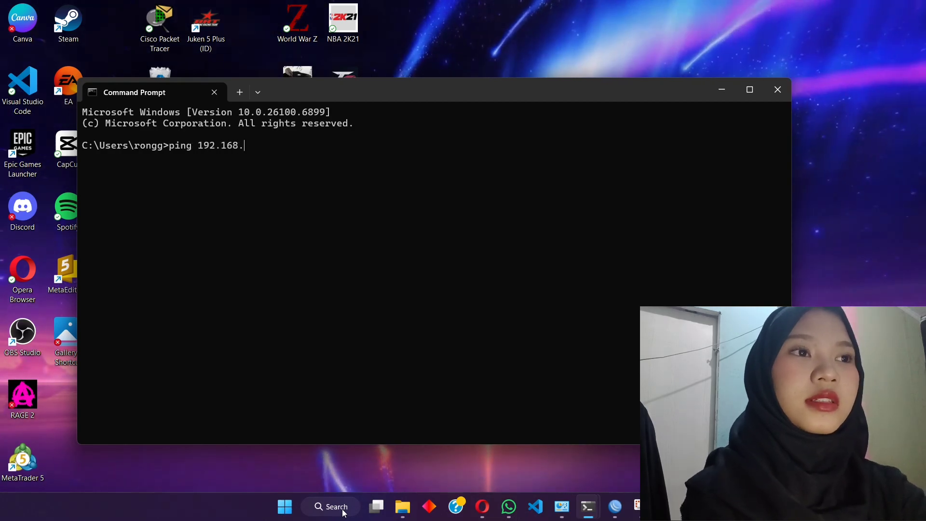
text(1.1)
key(Return)
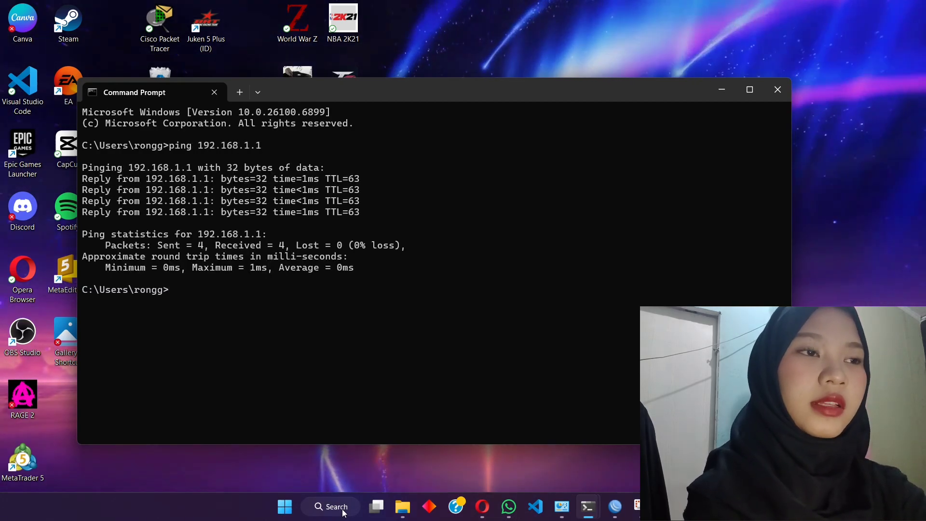
text(ping 192.169)
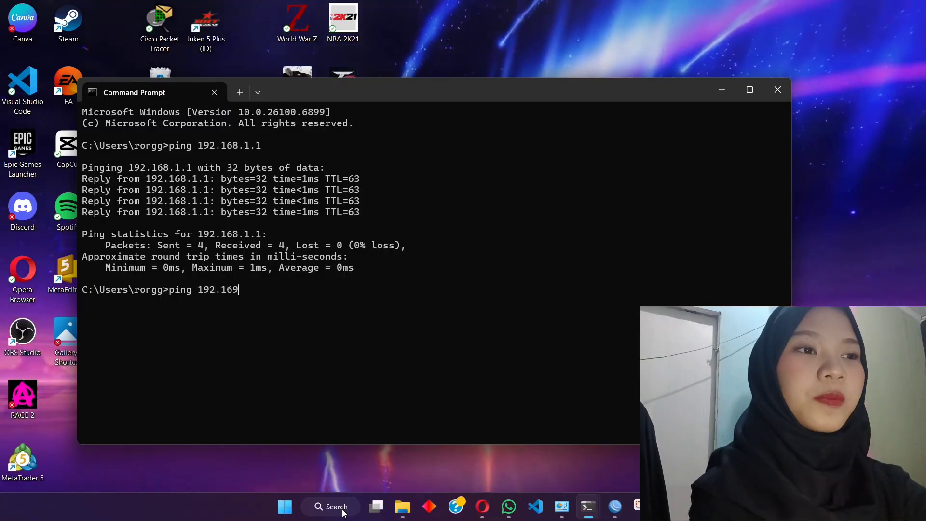
text(.30.2)
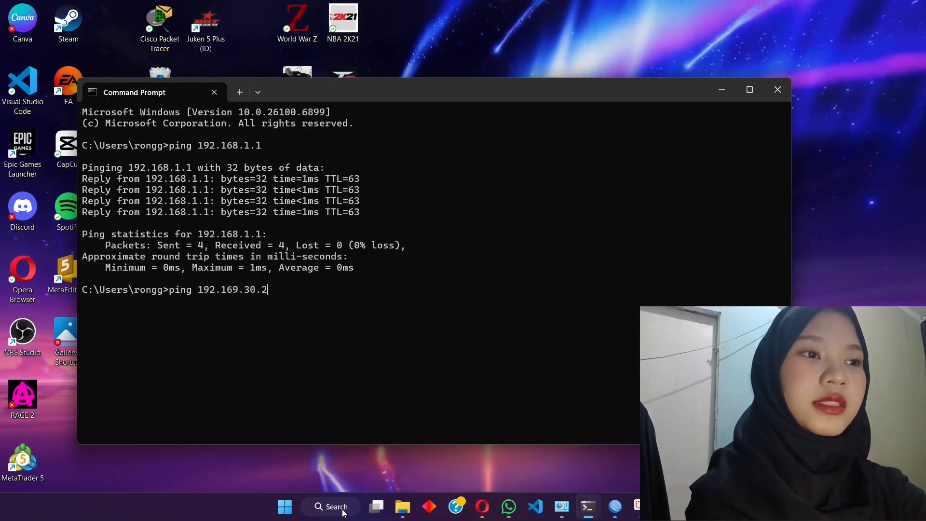
key(Return)
text(1)
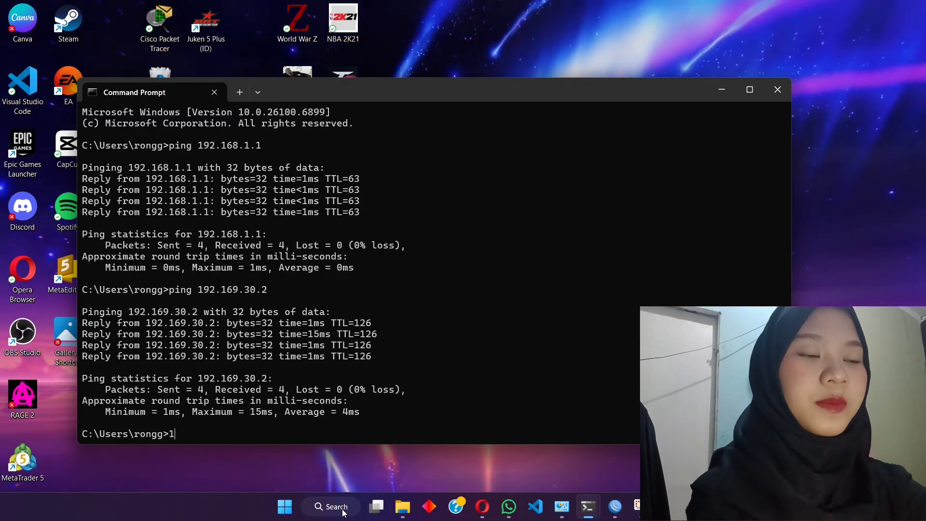
text(92)
key(BackSpace)
key(BackSpace)
key(BackSpace)
text(ping 192)
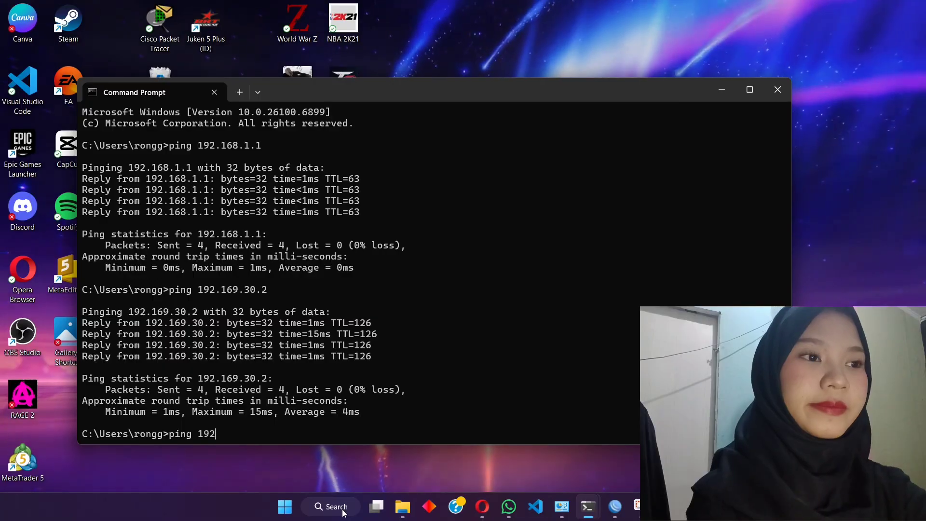
text(.169.40.2)
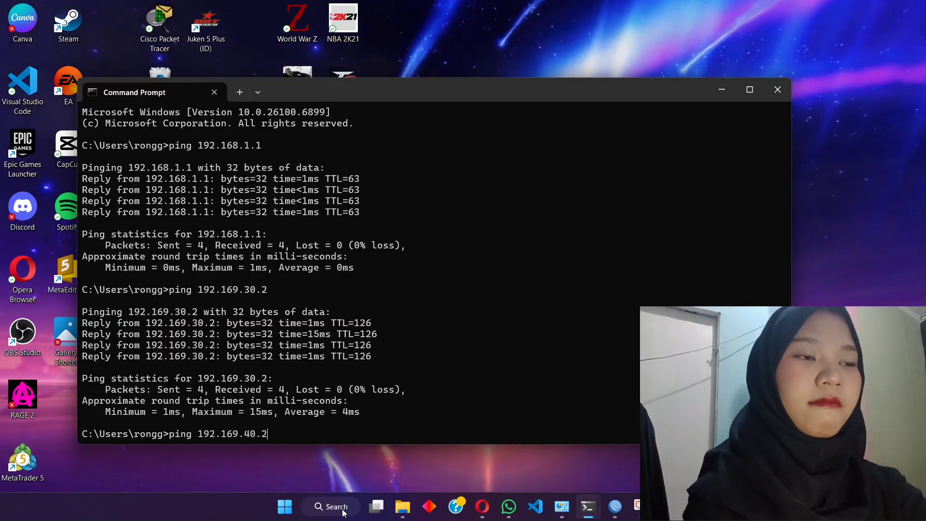
key(Return)
Search Google for 'teams' in a Chrome guest window.
click(344, 511)
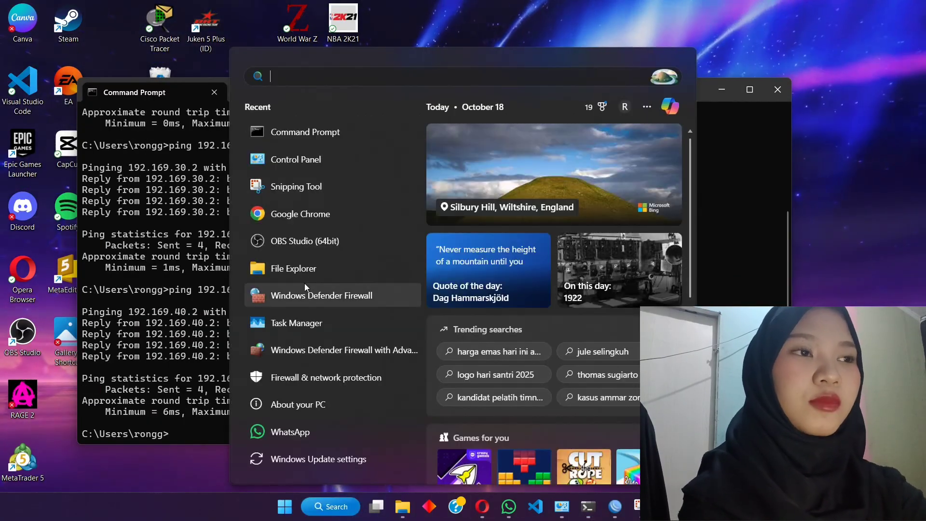
click(300, 214)
click(227, 464)
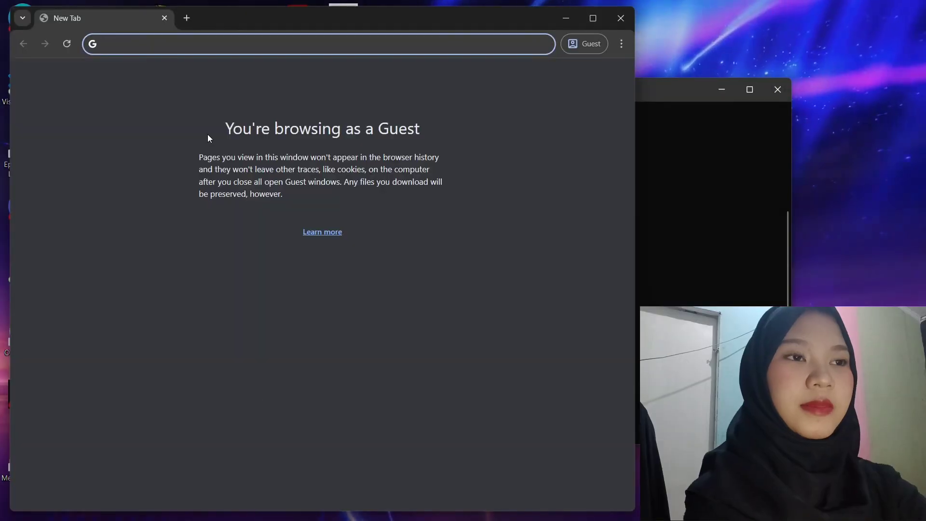
text(teams)
key(Return)
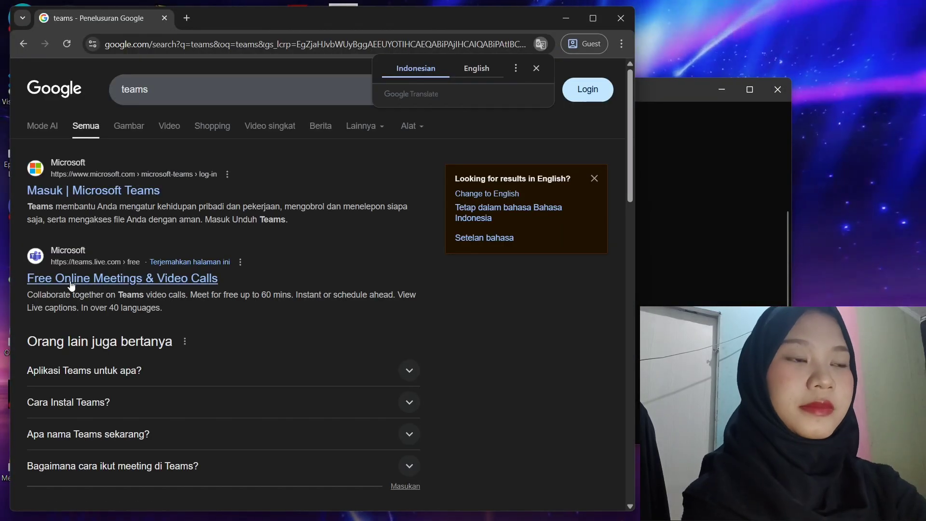
Open the Free Online Meetings & Video Calls result, then connect WinBox to the second router.
click(71, 280)
scroll(118, 244, down, 15)
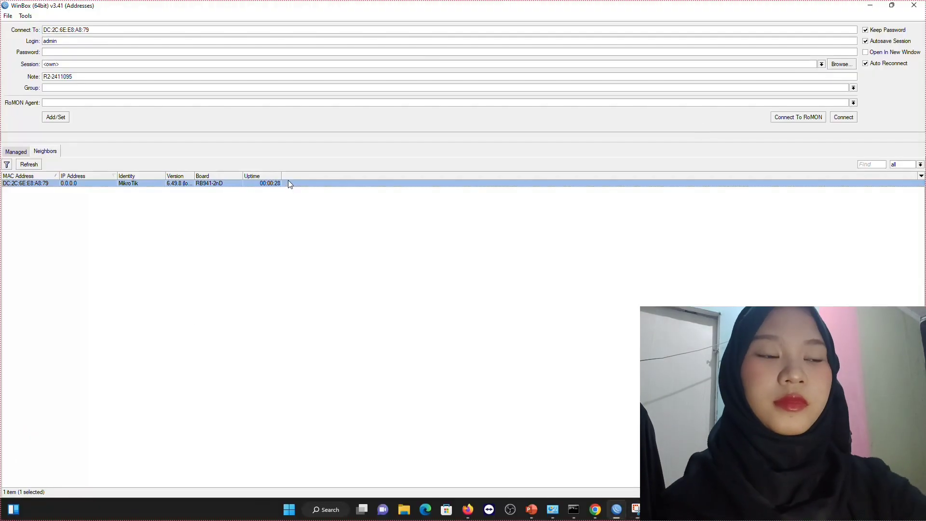
click(843, 116)
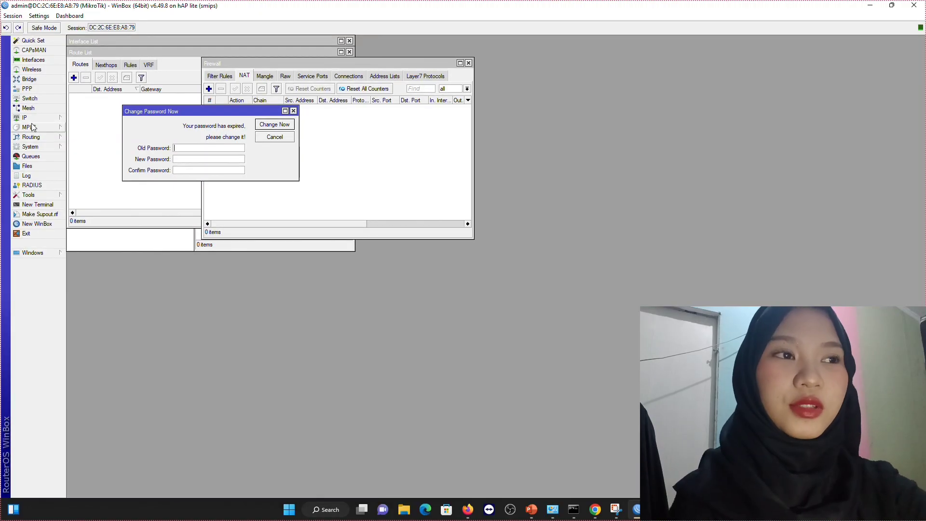
click(33, 146)
Set the router identity to R2_2411094.
click(109, 196)
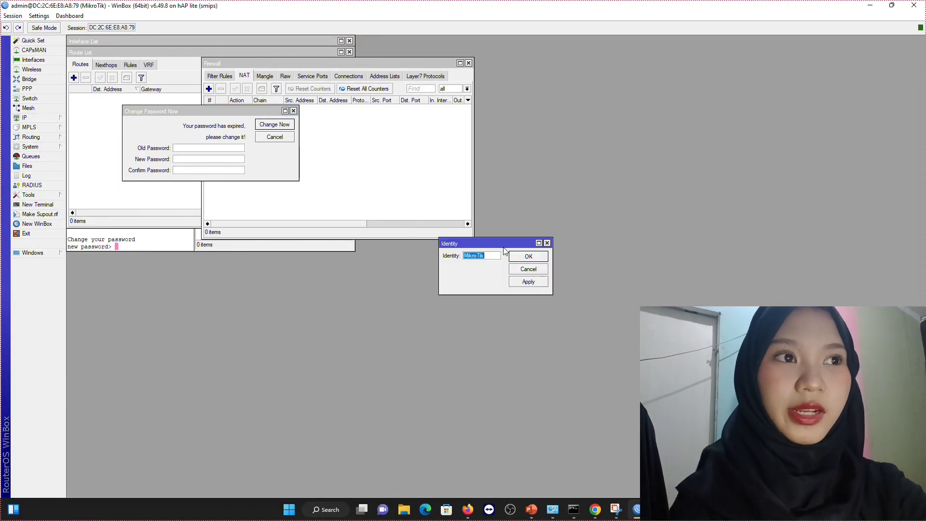
key(Caps_Lock)
text(R2_2411094)
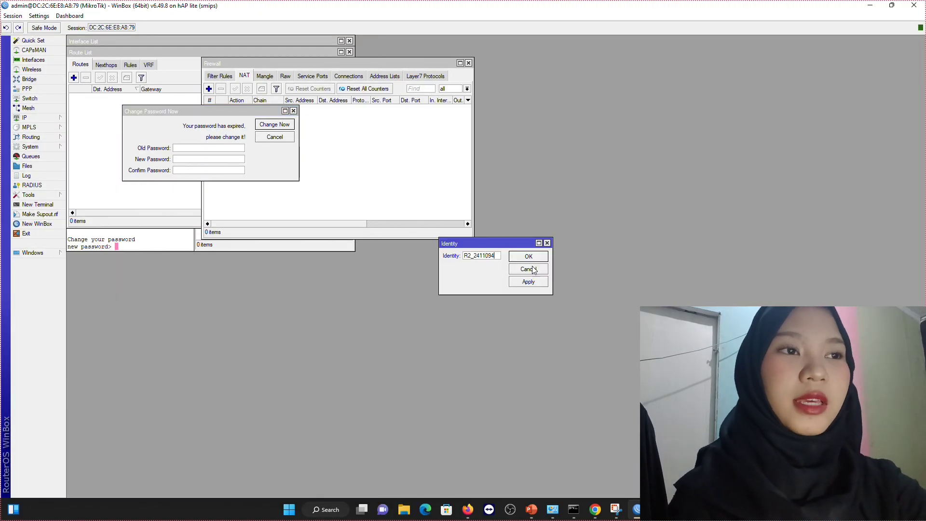
click(528, 281)
click(533, 256)
Rename ether1 to ether1-GW and ether2 to ether2-PC C.
click(33, 59)
double_click(163, 85)
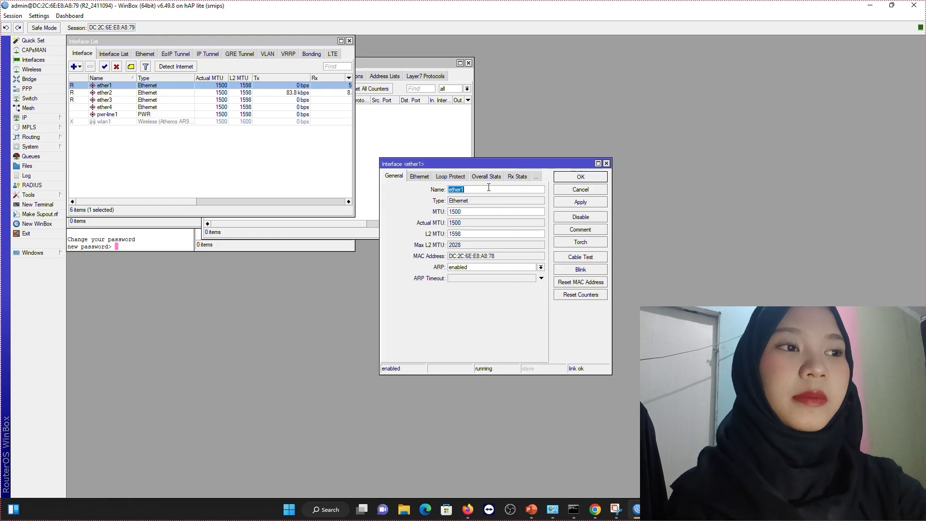
click(574, 203)
click(573, 177)
double_click(199, 93)
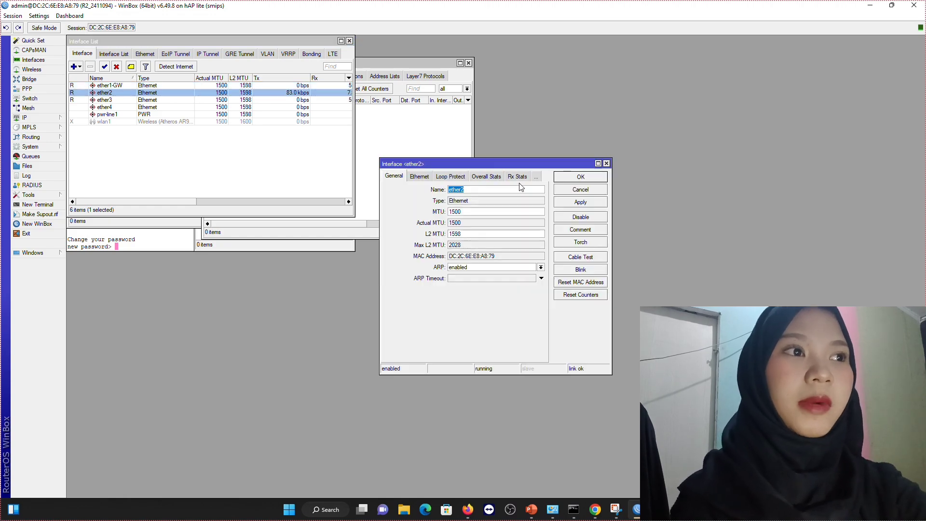
click(520, 189)
text(-PC C)
click(577, 203)
click(578, 178)
Rename ether3 to ether3-PC D.
double_click(223, 94)
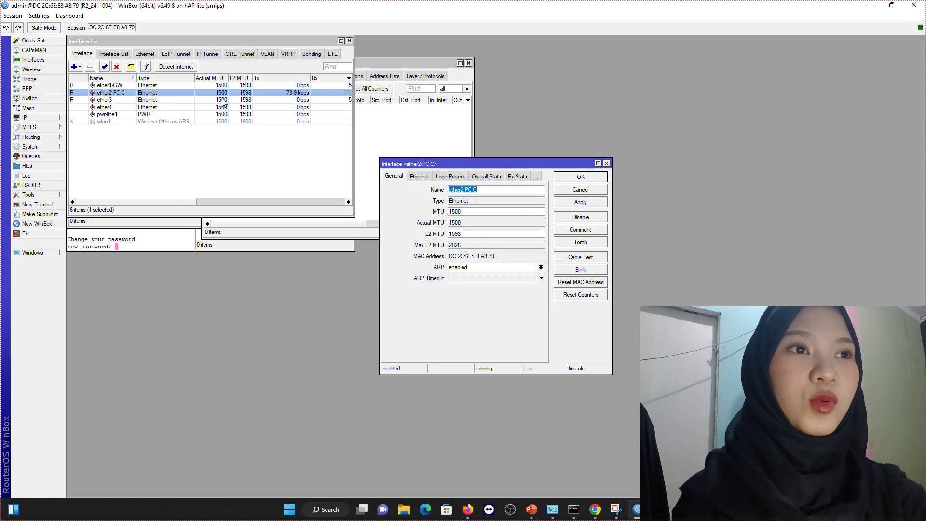
click(607, 164)
double_click(223, 99)
click(531, 189)
text(-PC D)
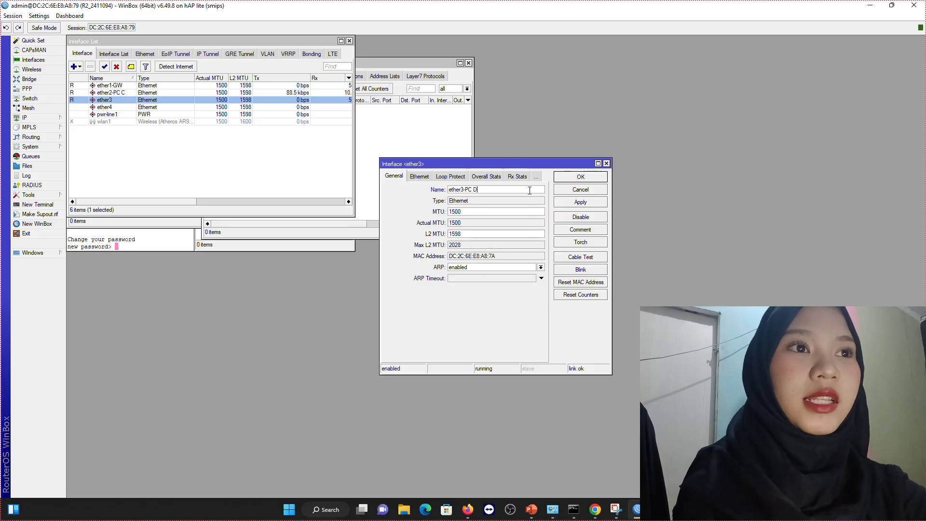
click(580, 201)
Add IP address 172.169.100.2/29 on interface ether1-GW.
click(581, 177)
click(24, 117)
click(90, 137)
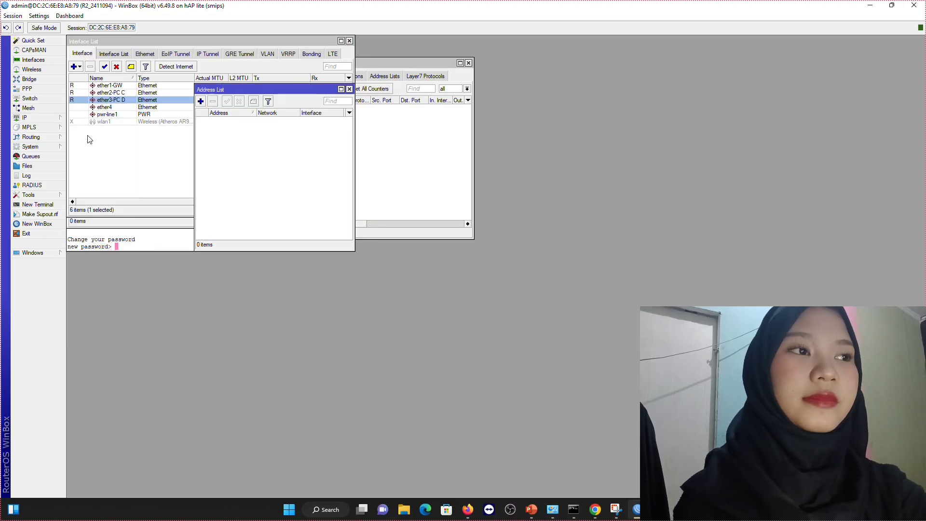
click(200, 100)
text(172)
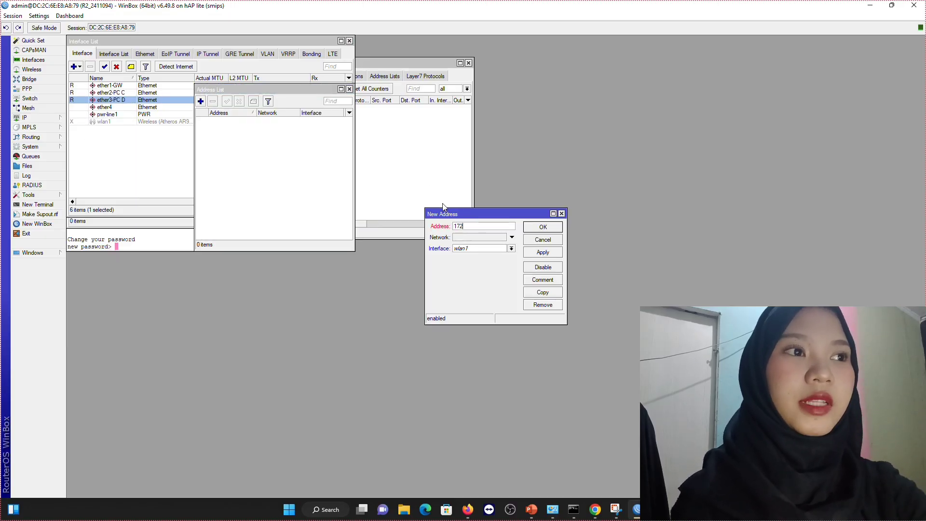
text(.169.100.2/29)
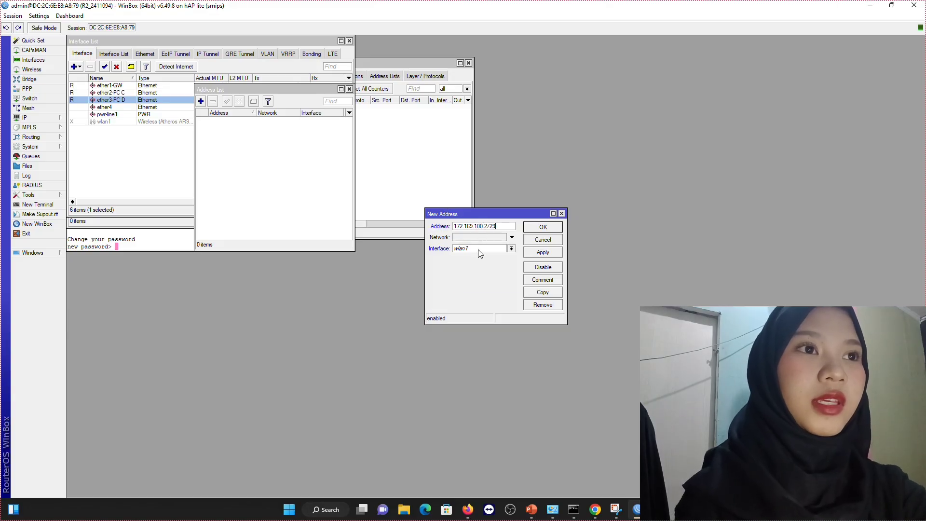
click(479, 250)
click(478, 256)
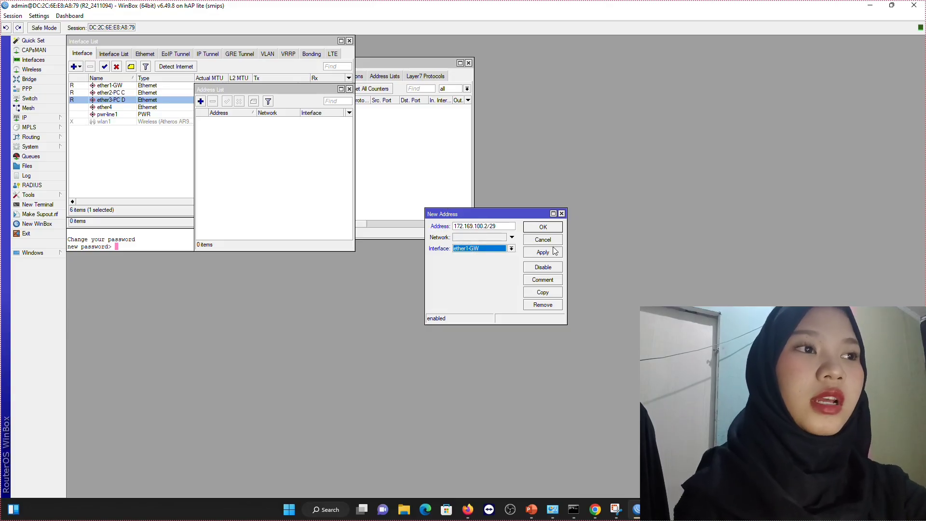
click(550, 252)
click(552, 231)
Add IP address 192.169.30.1/28 on interface ether2-PC C.
click(200, 101)
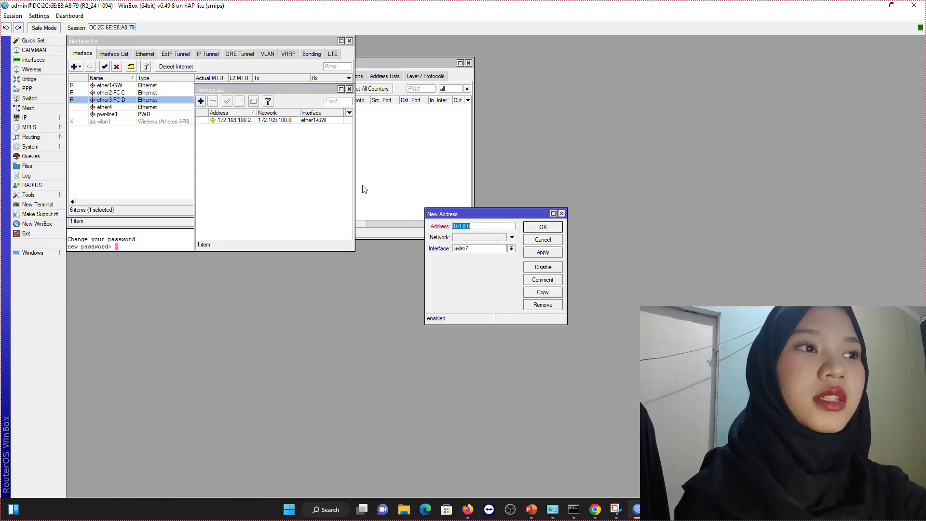
text(192.169.30.1/28)
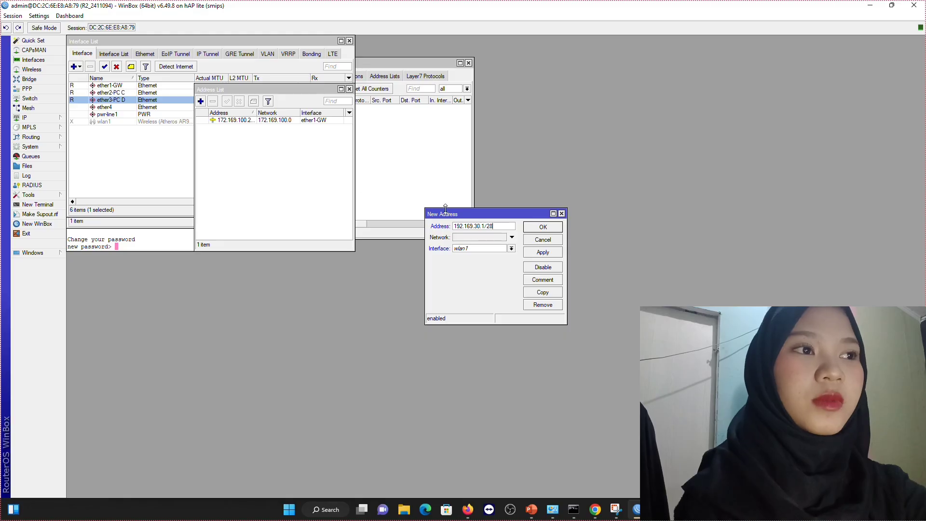
click(478, 248)
click(480, 261)
click(537, 252)
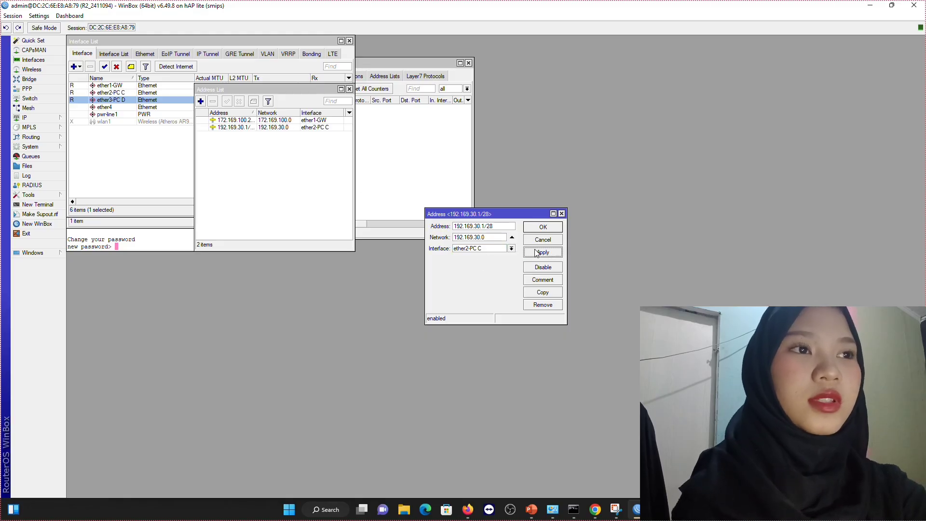
click(542, 227)
Add IP address 192.169.40.1/28 on interface ether3-PC D.
click(200, 102)
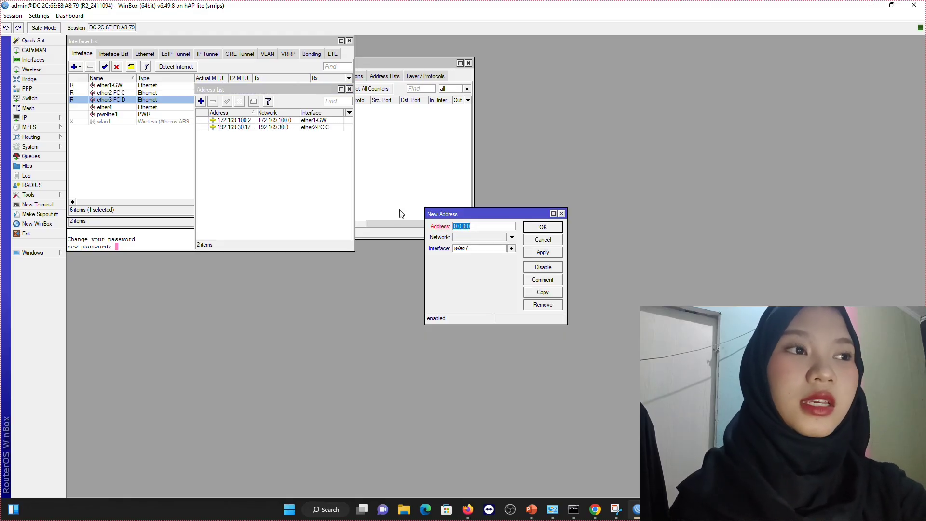
text(192.169)
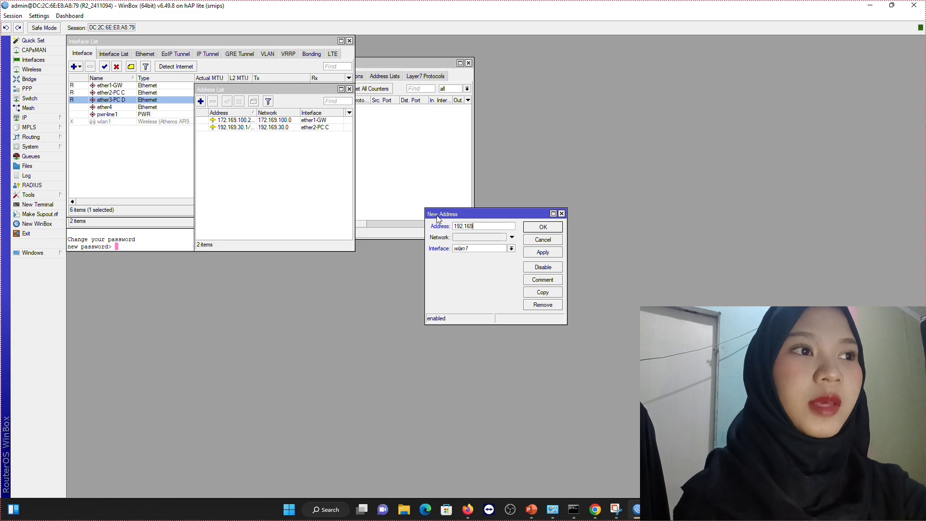
text(.40.1)
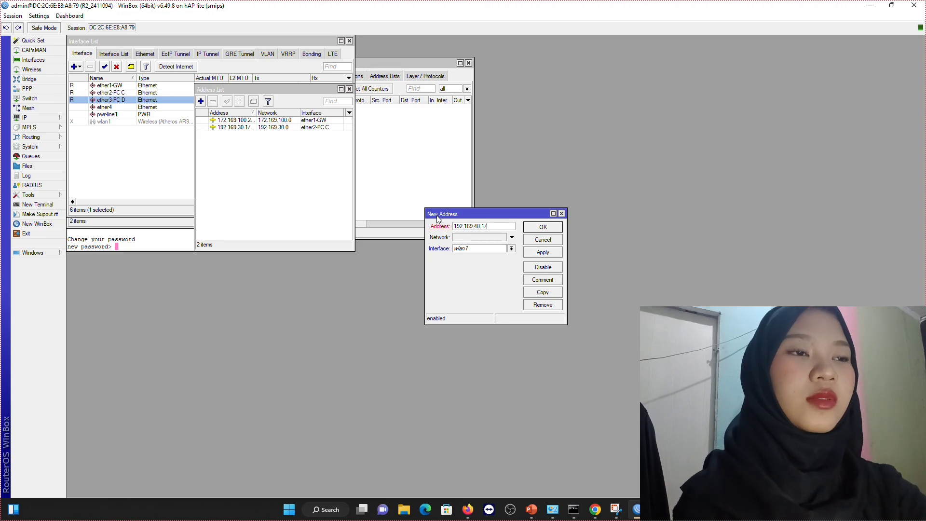
text(/28)
click(480, 250)
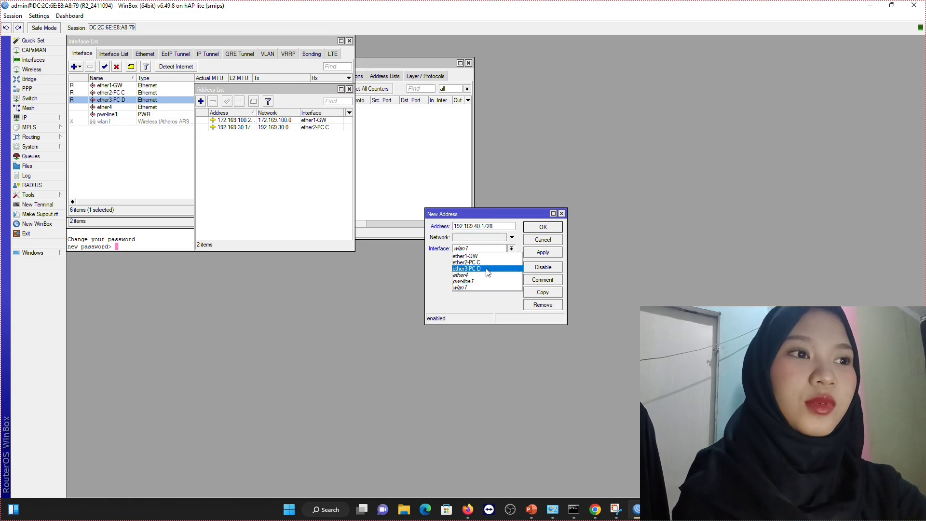
click(477, 266)
click(542, 252)
click(544, 227)
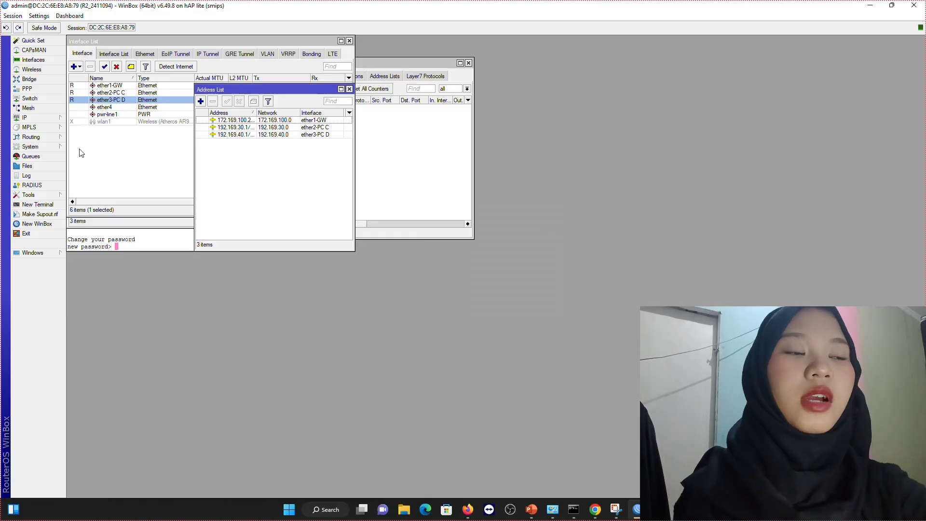
Add a default route 0.0.0.0/0 via gateway 172.169.100.1.
click(29, 118)
click(80, 263)
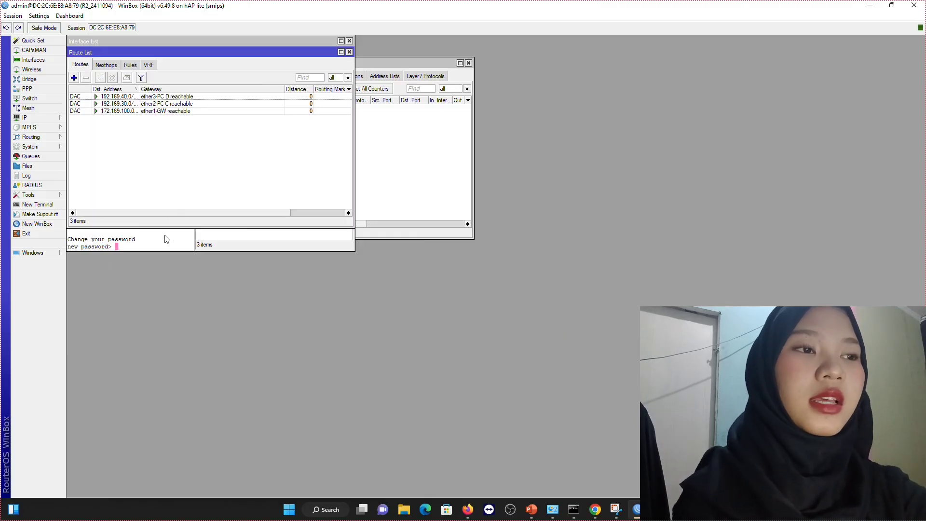
click(75, 79)
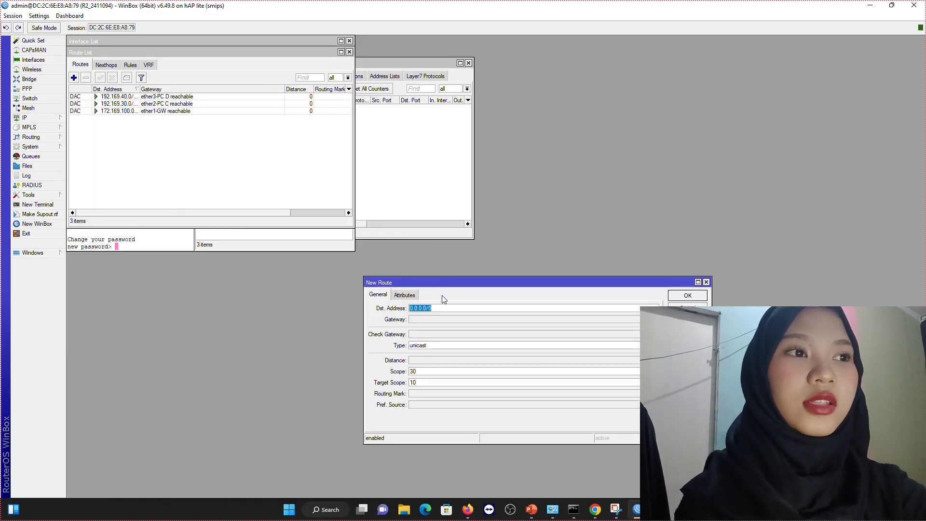
click(445, 319)
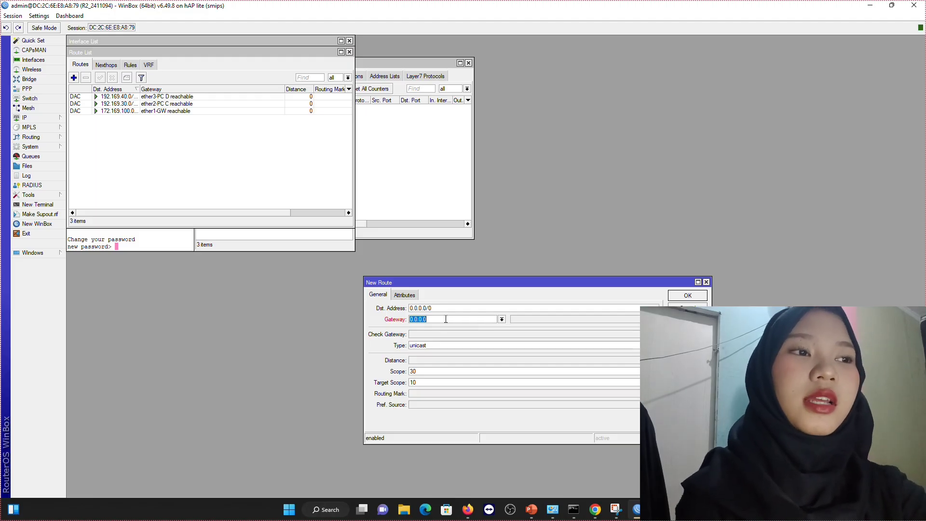
text(172.169)
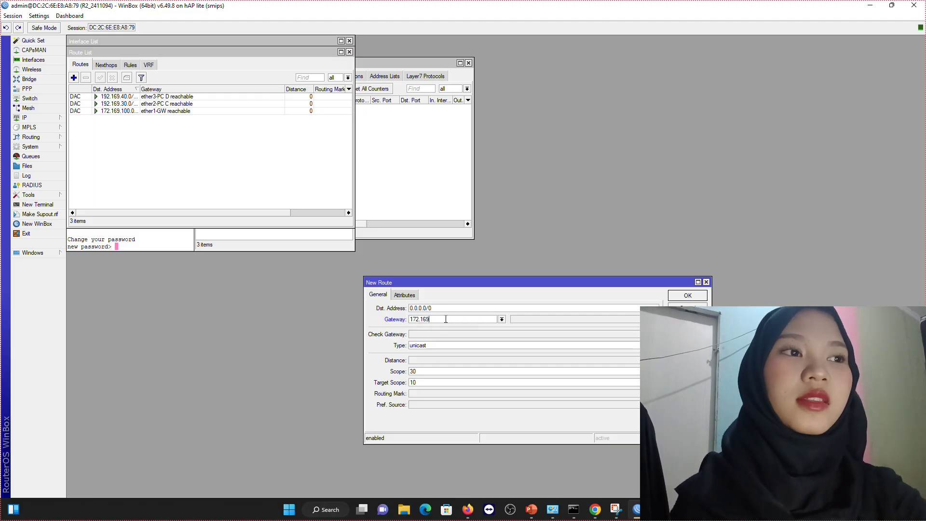
text(.100.1)
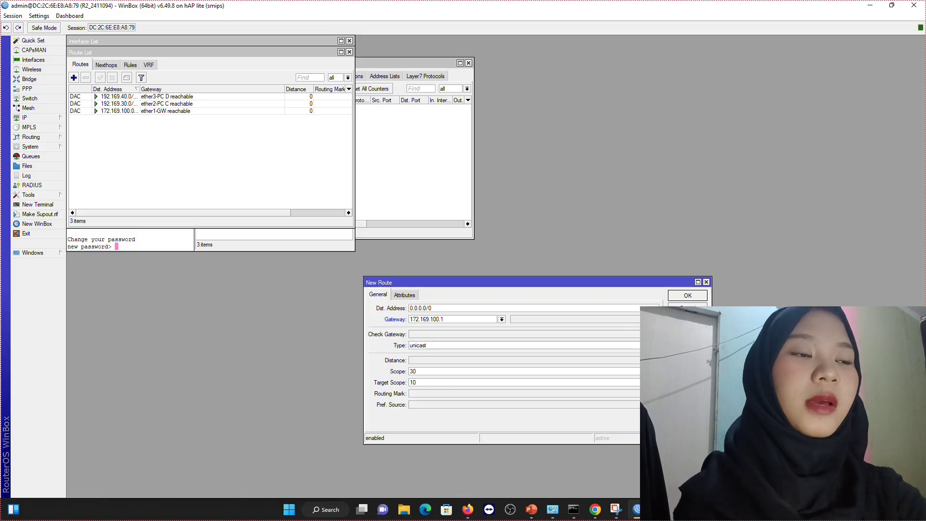
click(688, 295)
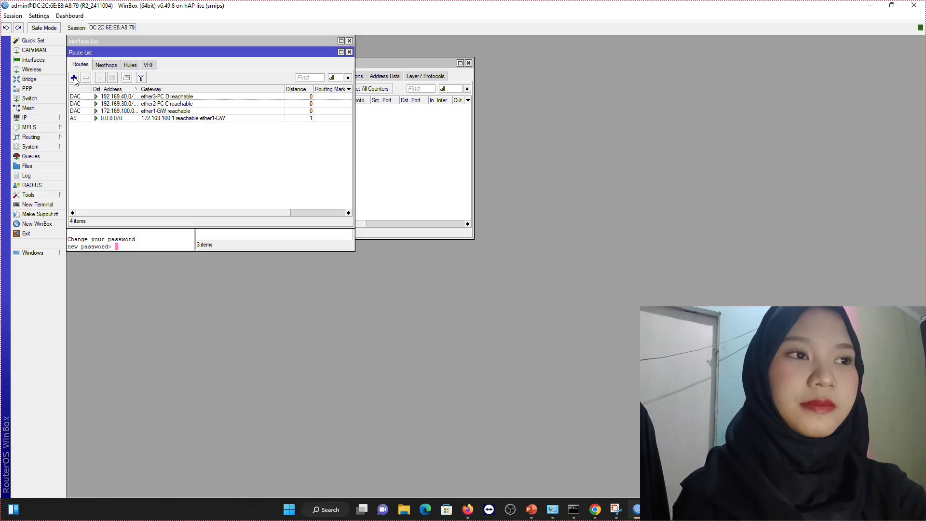
Add static routes to 192.169.10.0/28 and 192.169.20.0/28, both via gateway 172.169.100.1.
click(74, 78)
text(192)
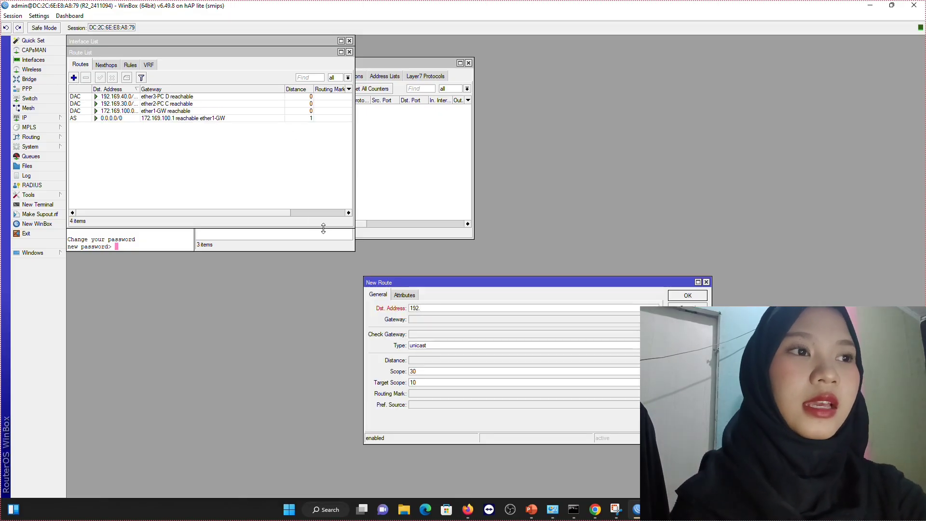
text(.169.10.0/28)
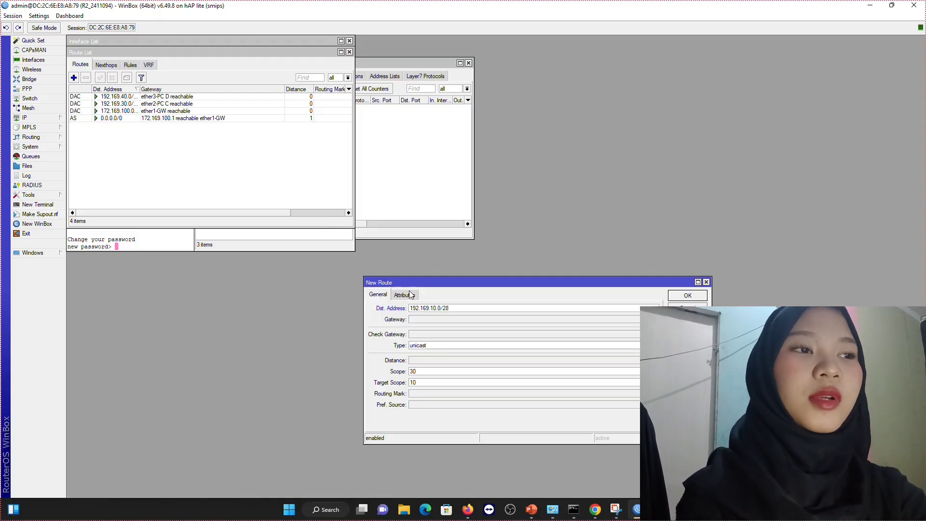
click(439, 319)
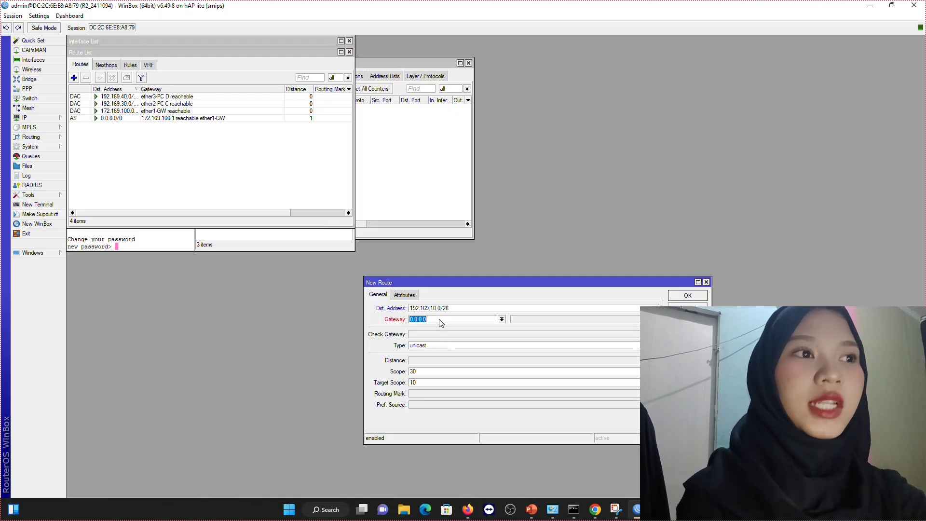
text(172.169.100.1)
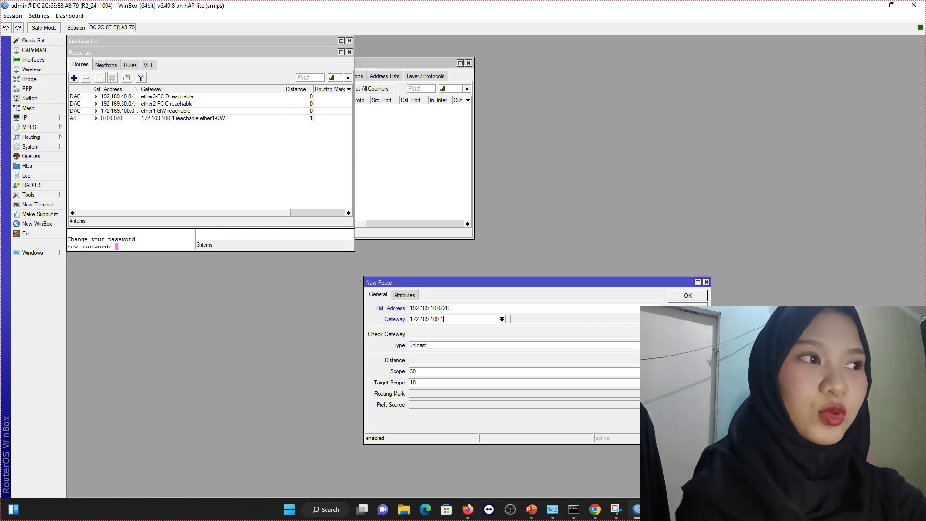
click(699, 295)
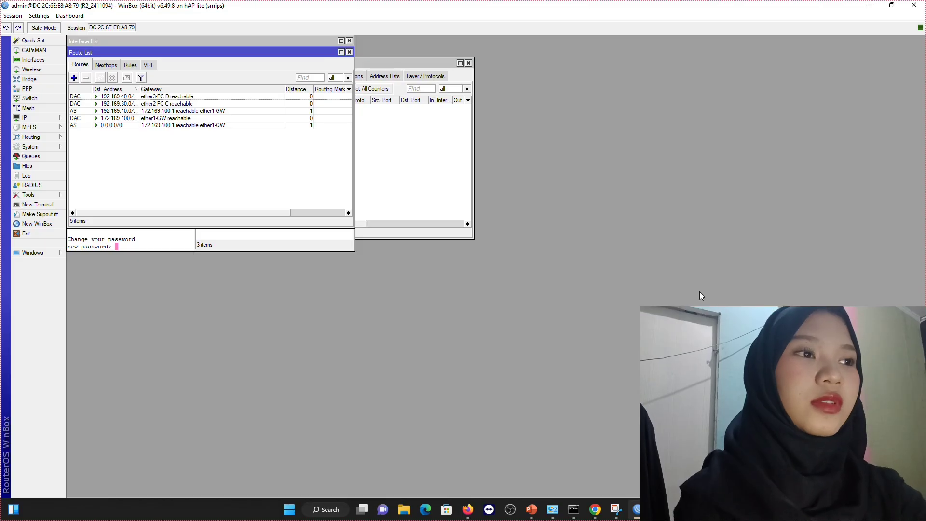
click(74, 78)
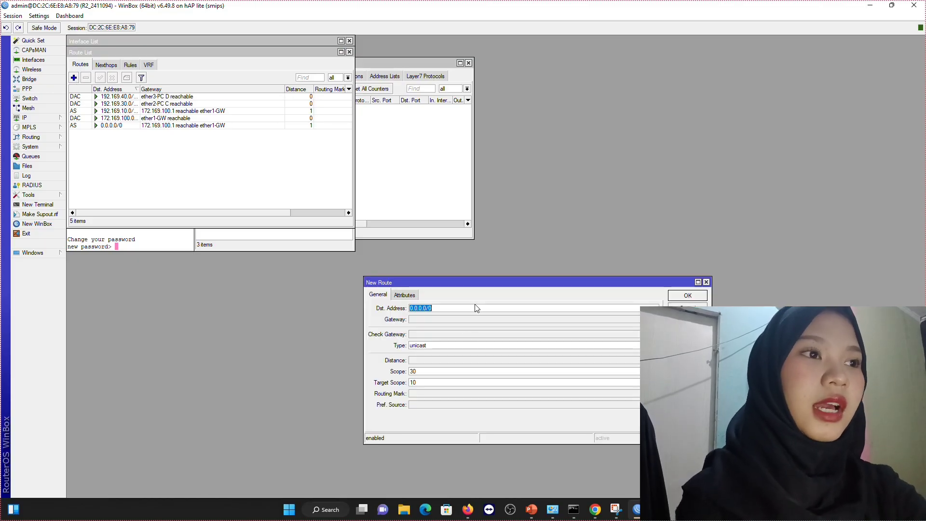
text(192.)
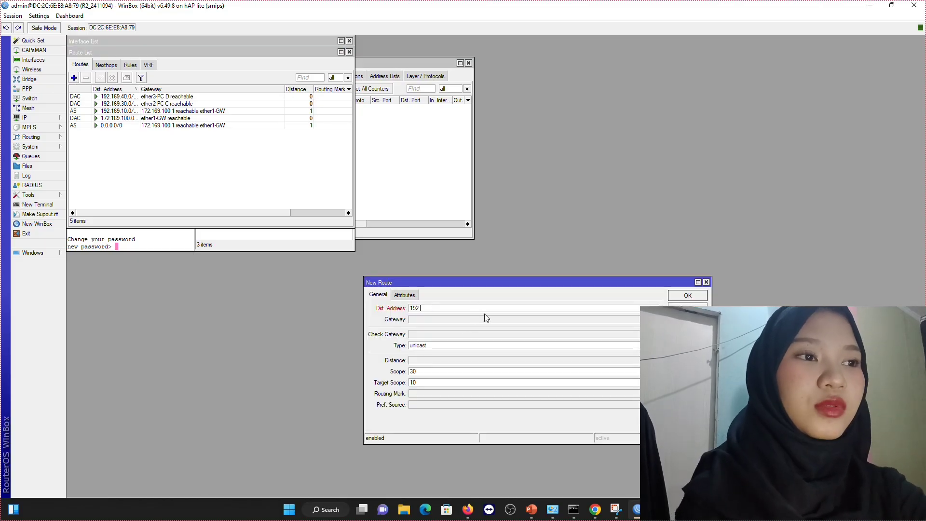
text(169.20.)
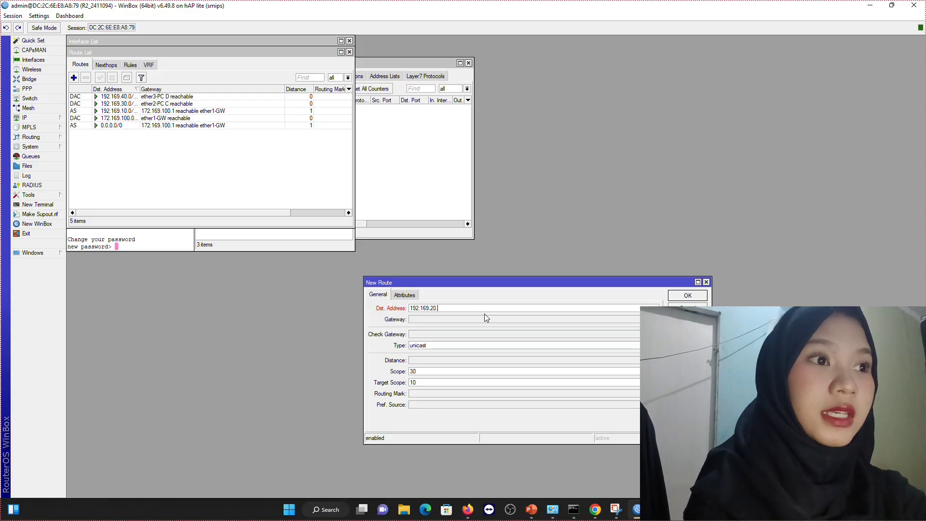
text(0/28)
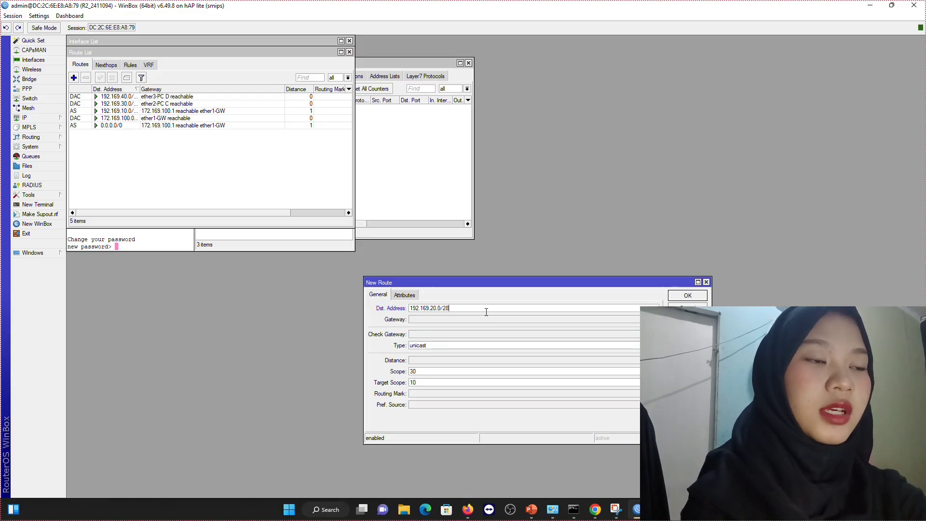
click(492, 320)
text(1)
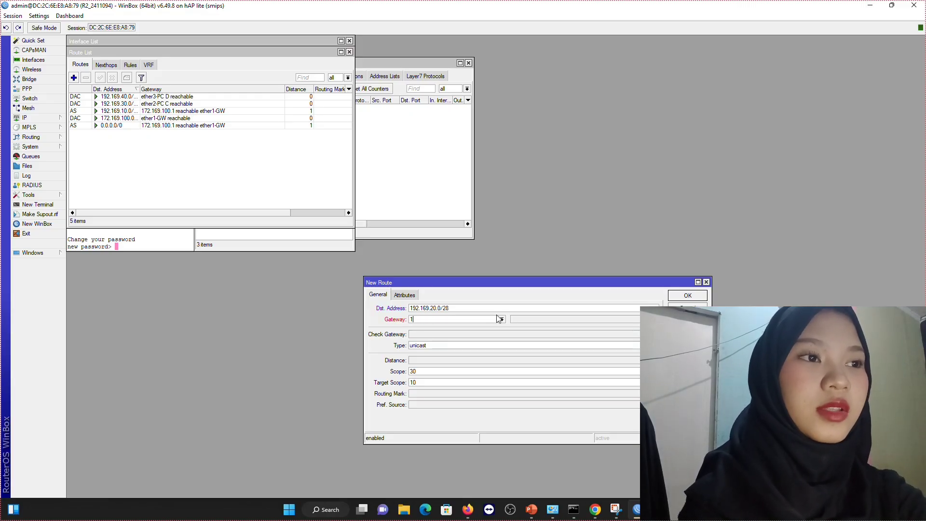
text(72.169.100.1)
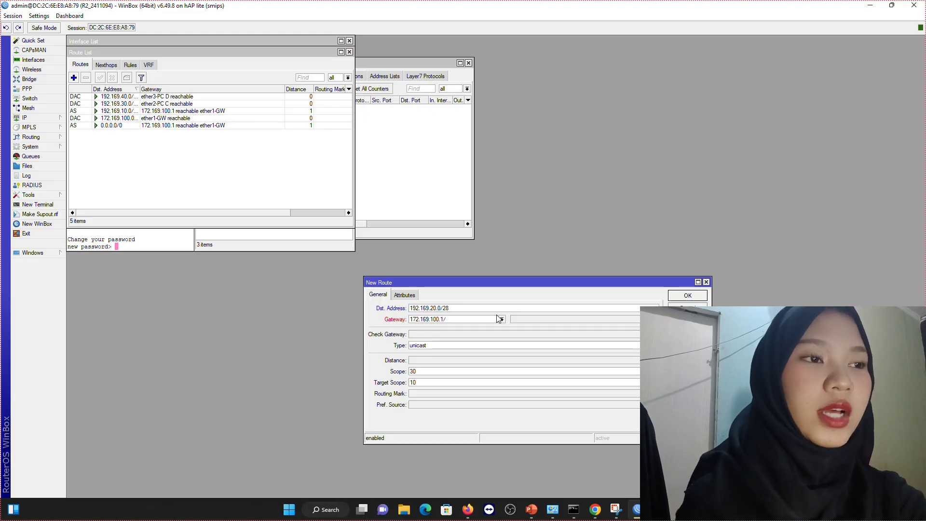
click(679, 298)
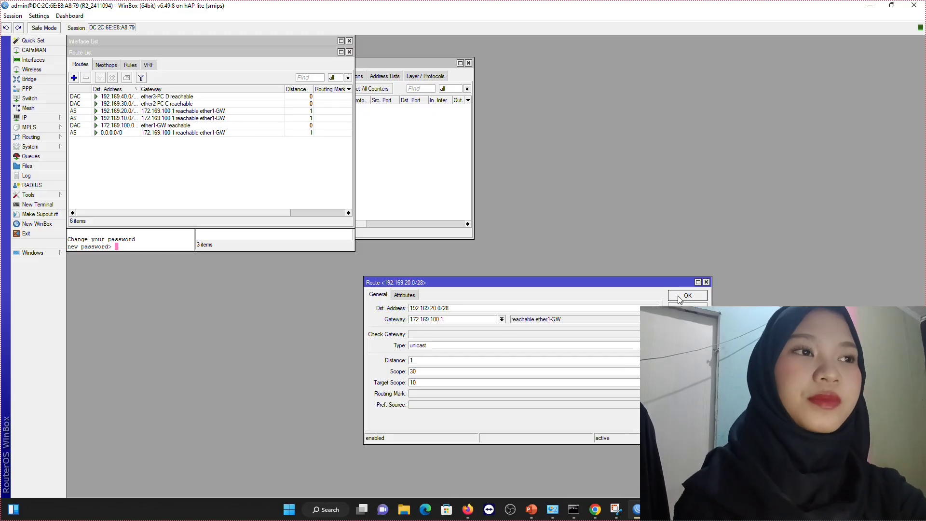
Set the DNS server to 172.169.100.1 with Allow Remote Requests ticked, and save.
click(24, 118)
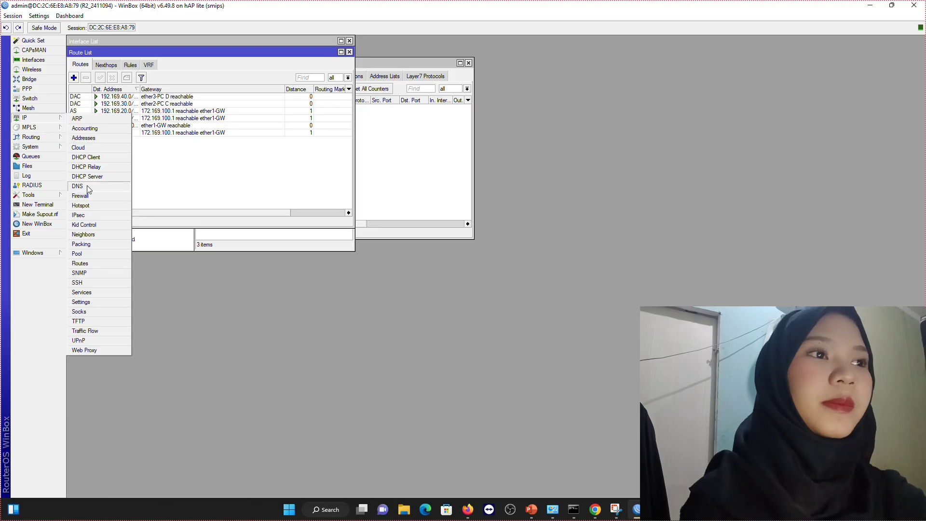
click(77, 186)
click(490, 194)
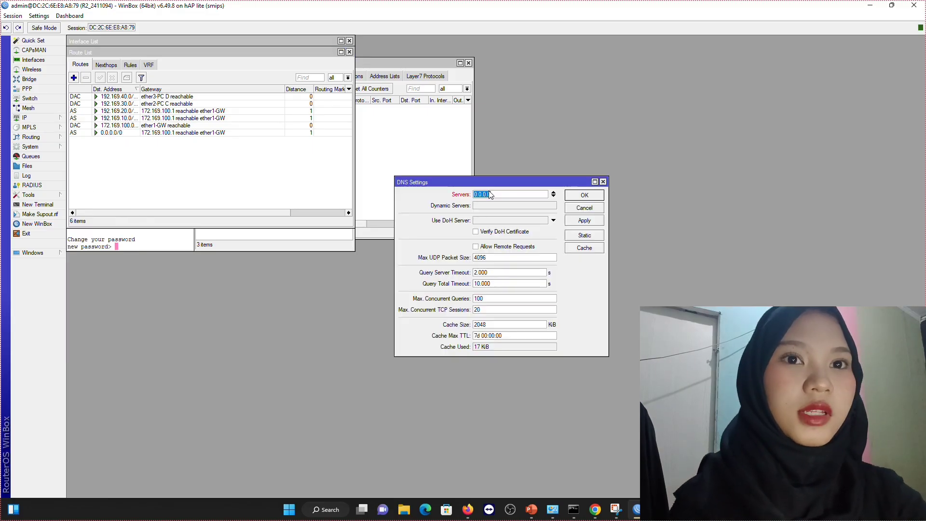
text(18)
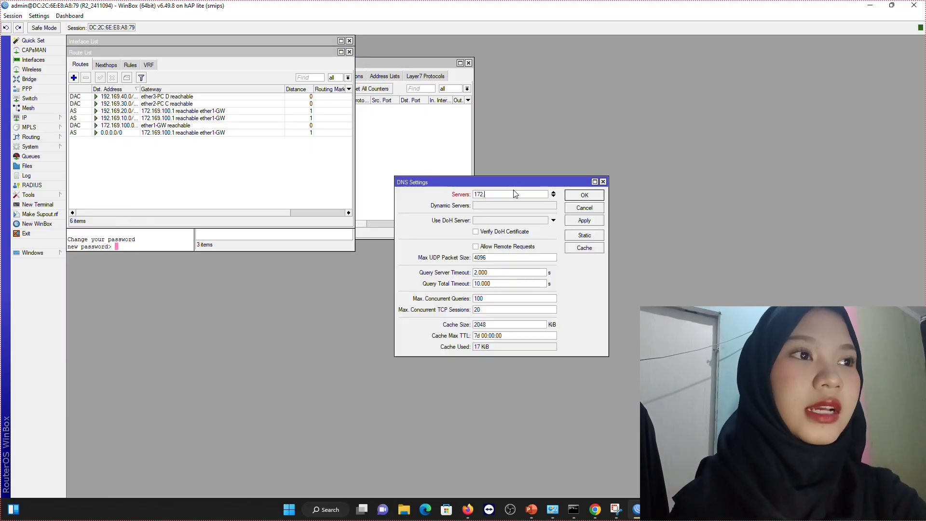
text(2.169.100.1)
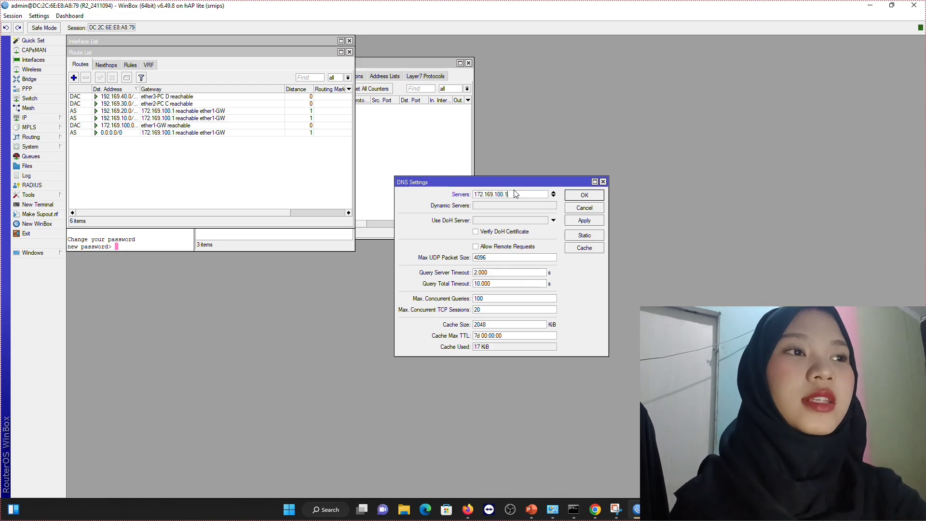
click(523, 248)
click(594, 222)
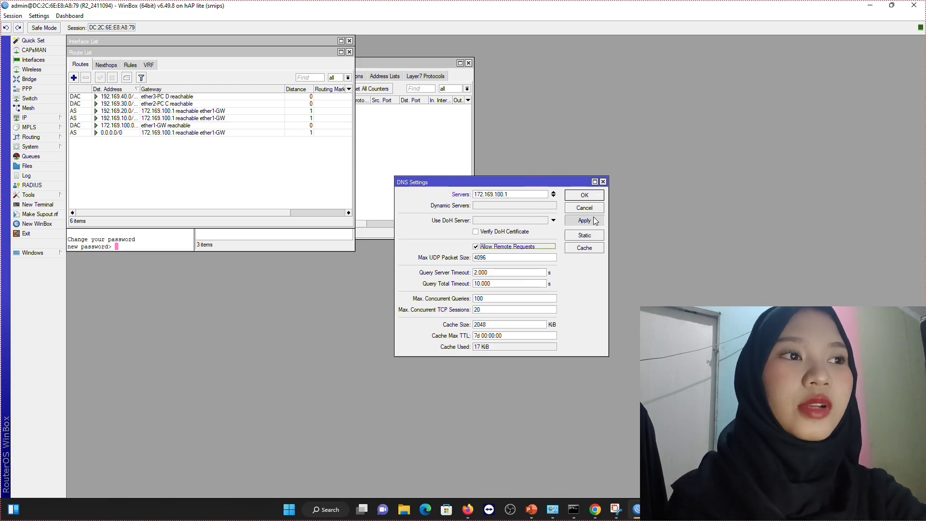
click(595, 196)
Create a new srcnat NAT rule with Out. Interface ether1-GW.
click(24, 118)
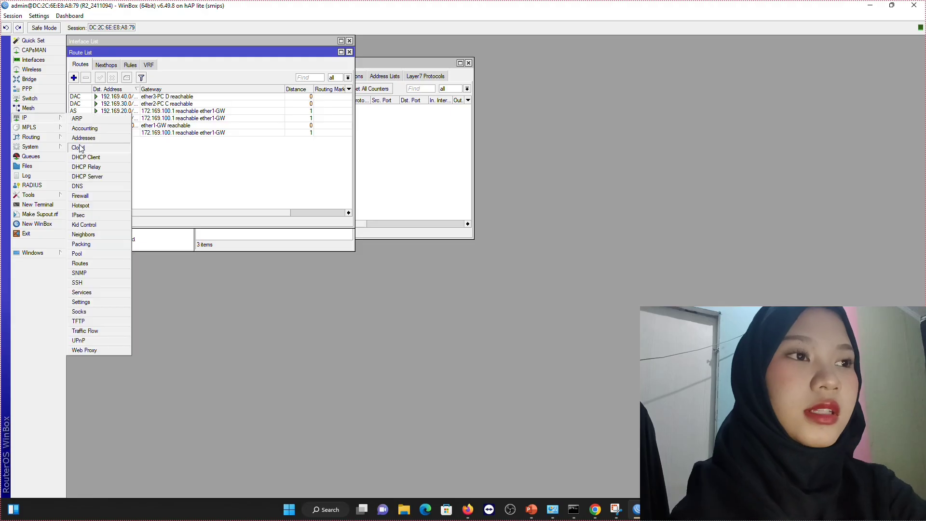
click(89, 195)
click(209, 88)
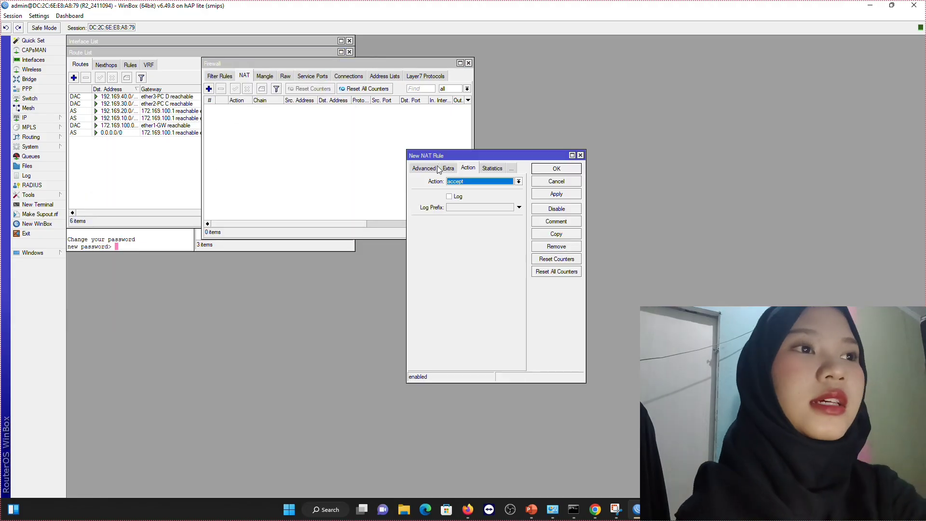
click(424, 167)
click(417, 170)
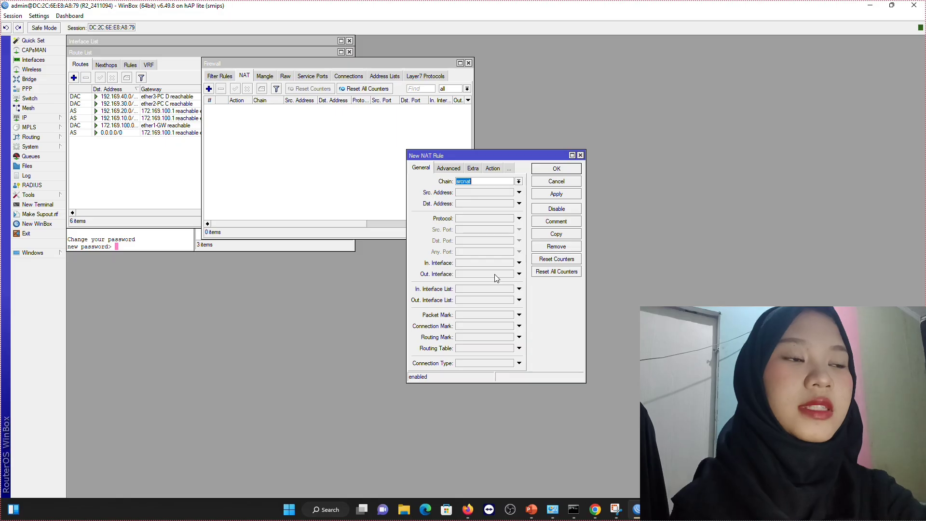
click(485, 274)
click(511, 274)
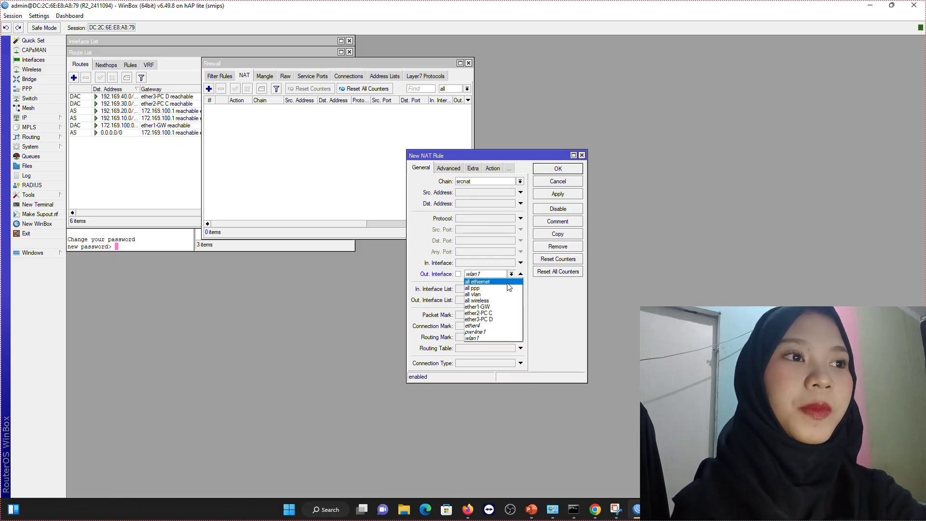
click(504, 310)
Set the NAT rule's action to masquerade and save it.
click(492, 168)
click(520, 182)
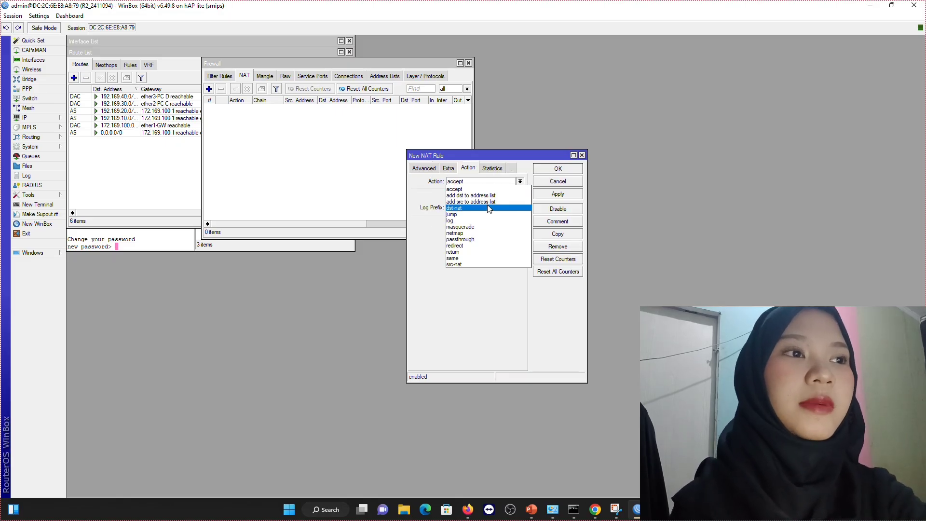
click(477, 225)
click(557, 194)
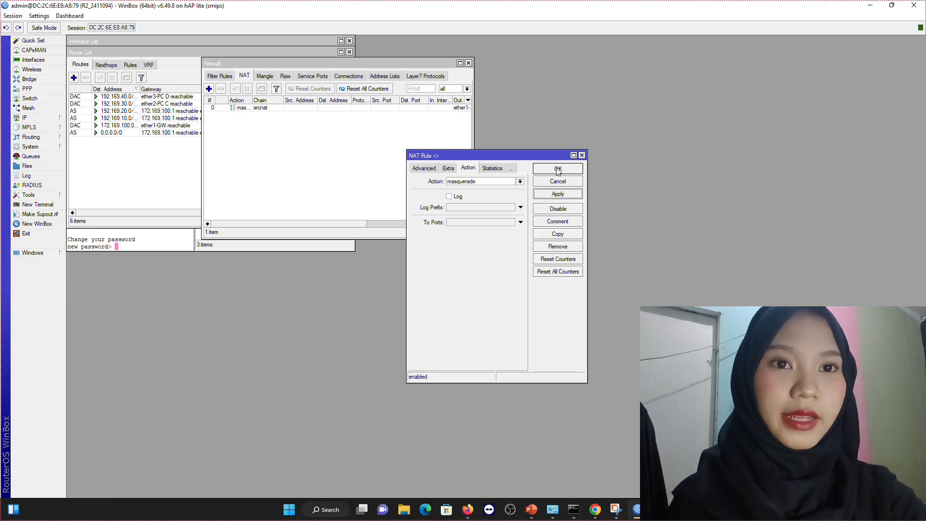
click(558, 169)
mouse_move(553, 509)
click(588, 451)
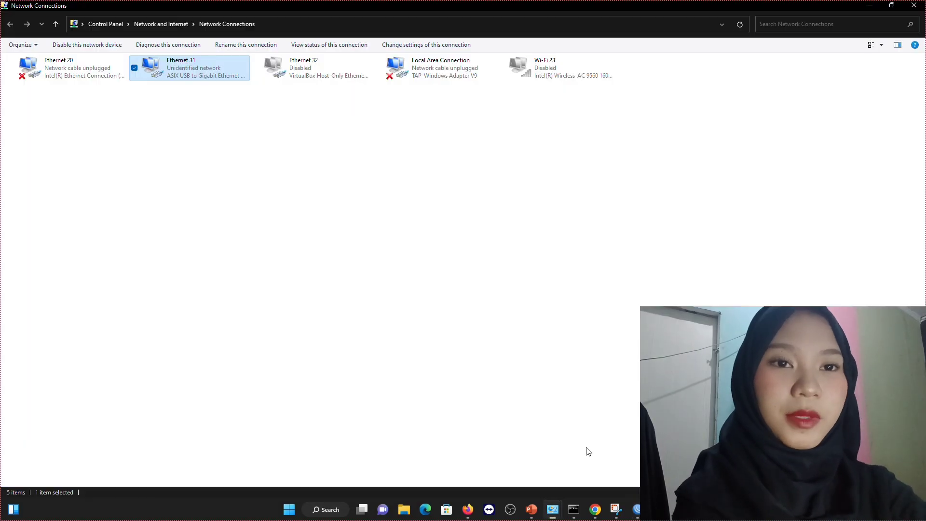
Give Ethernet 31 static IPv4 192.169.30.2, mask 255.255.255.240, gateway 192.169.30.1.
double_click(155, 78)
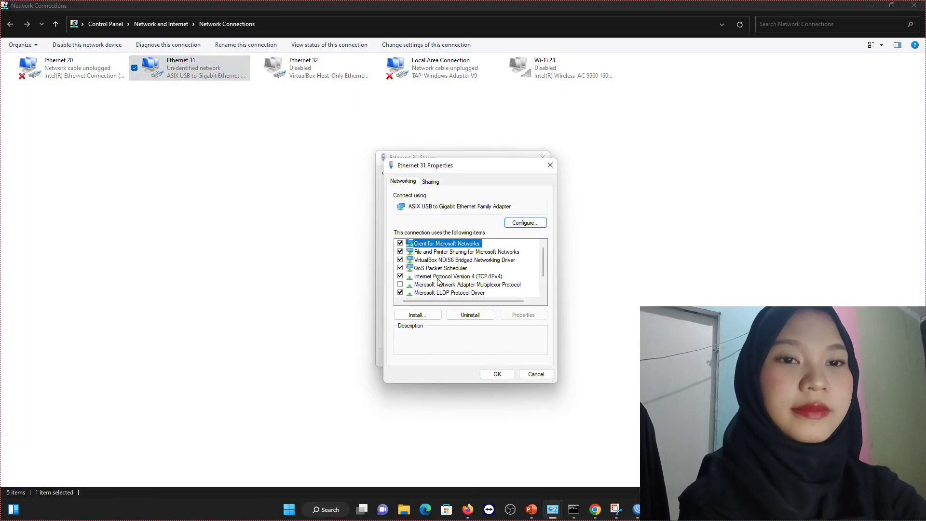
double_click(438, 276)
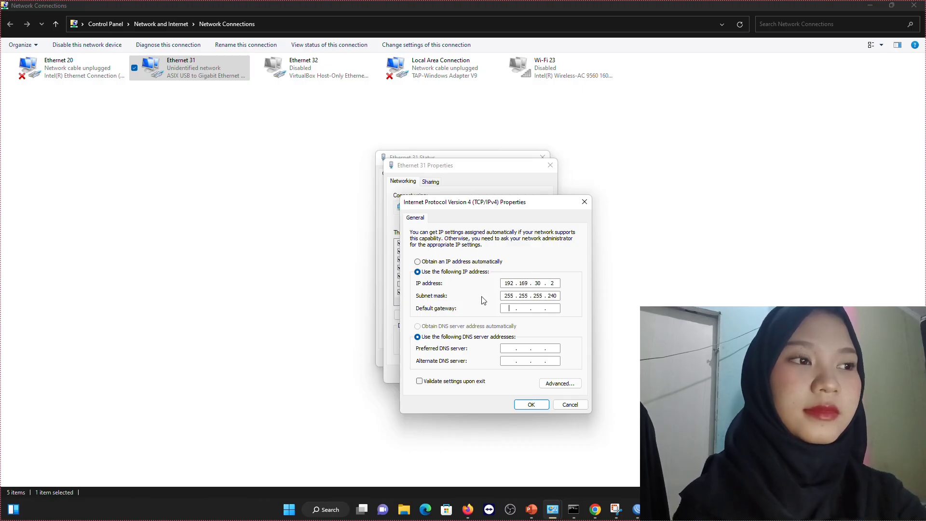
text(30 . 1)
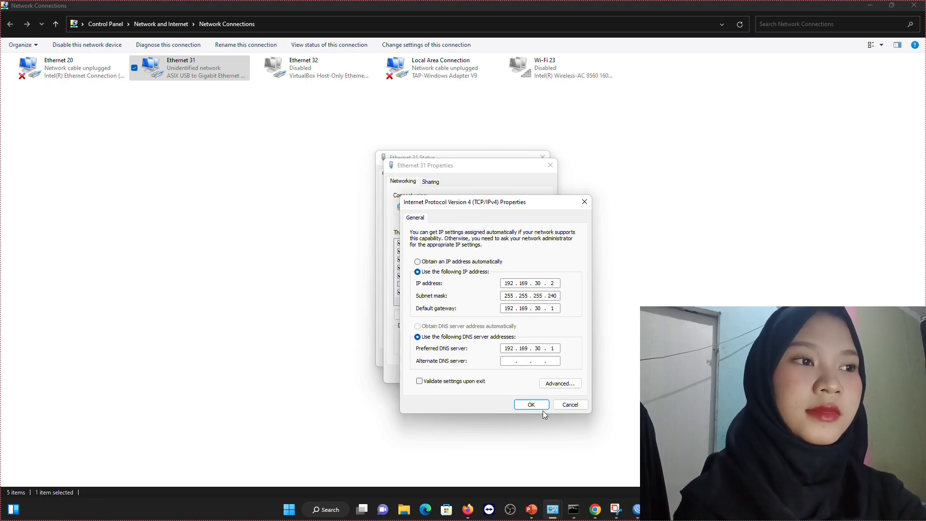
click(540, 408)
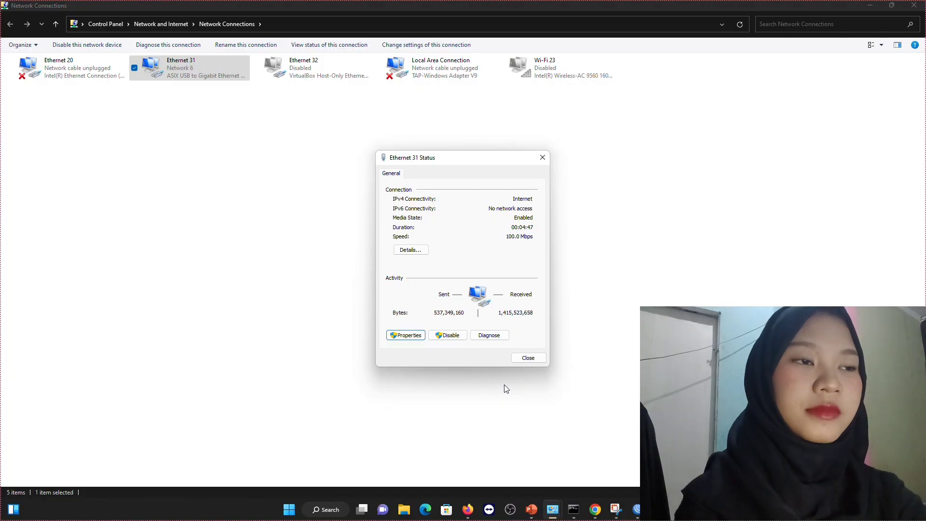
click(344, 513)
In Command Prompt, ping 172.169.100.1, 192.169.10.2 and 192.169.20.2.
text(CM)
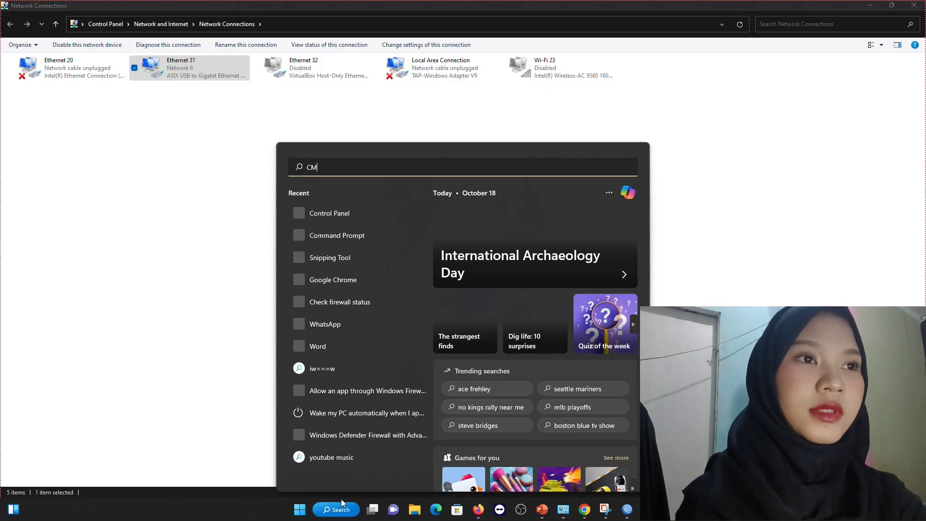
click(388, 250)
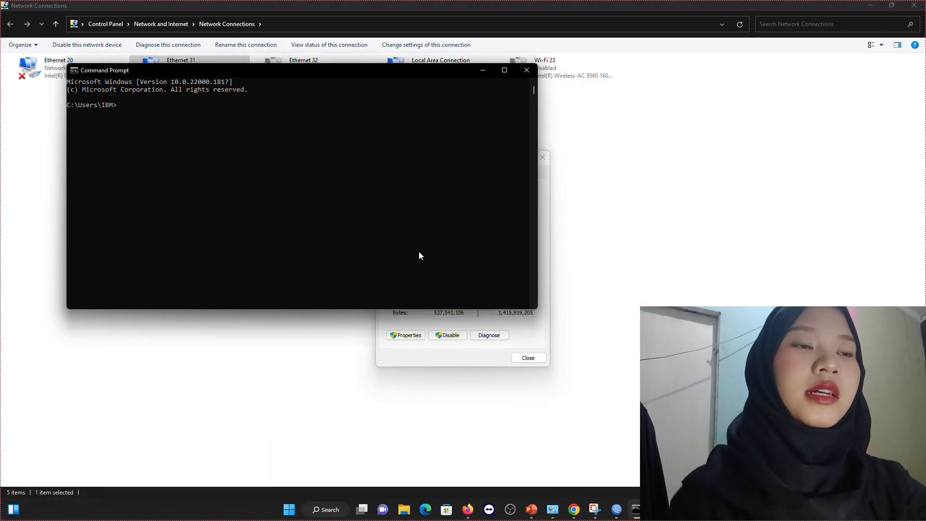
text(ping)
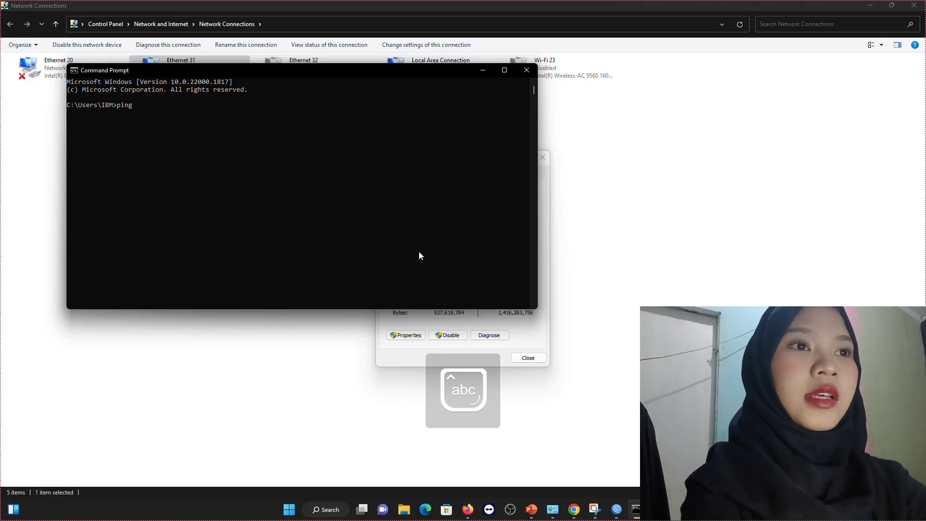
text( 172.169.100.1)
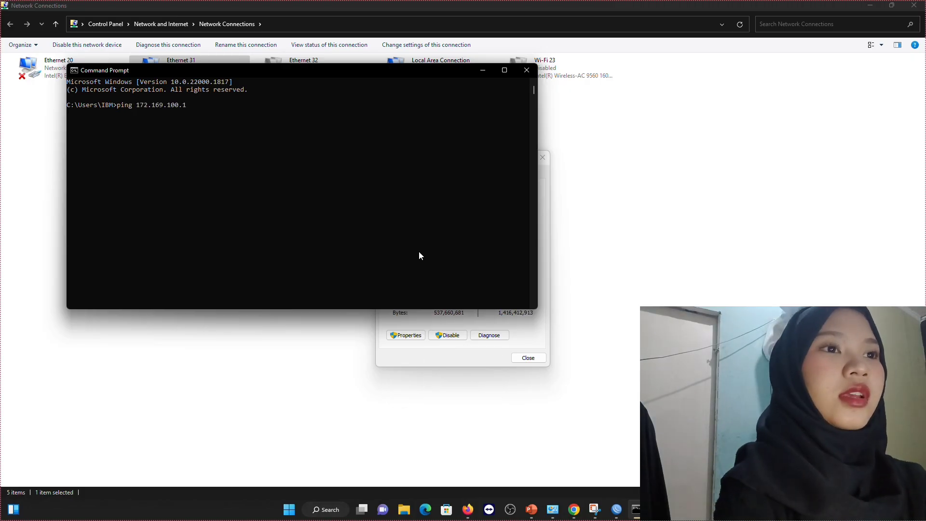
key(Return)
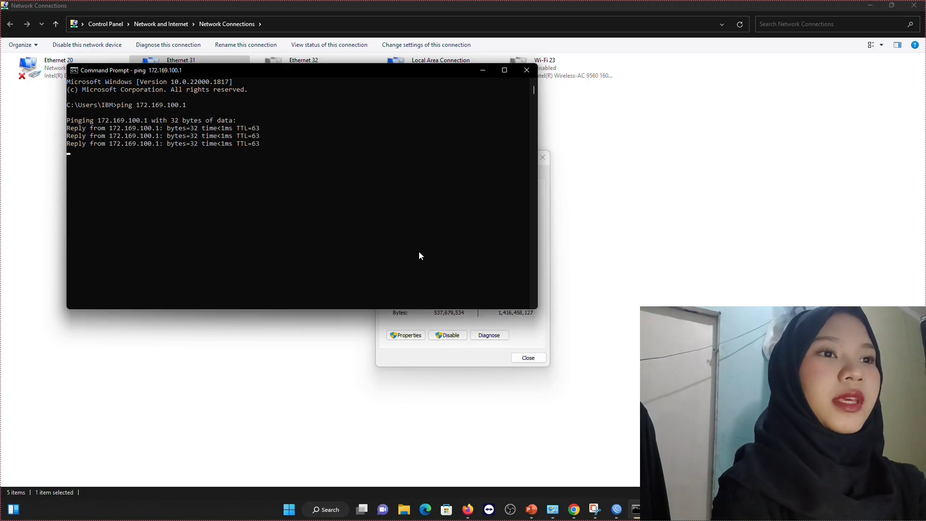
text(ping 192.1)
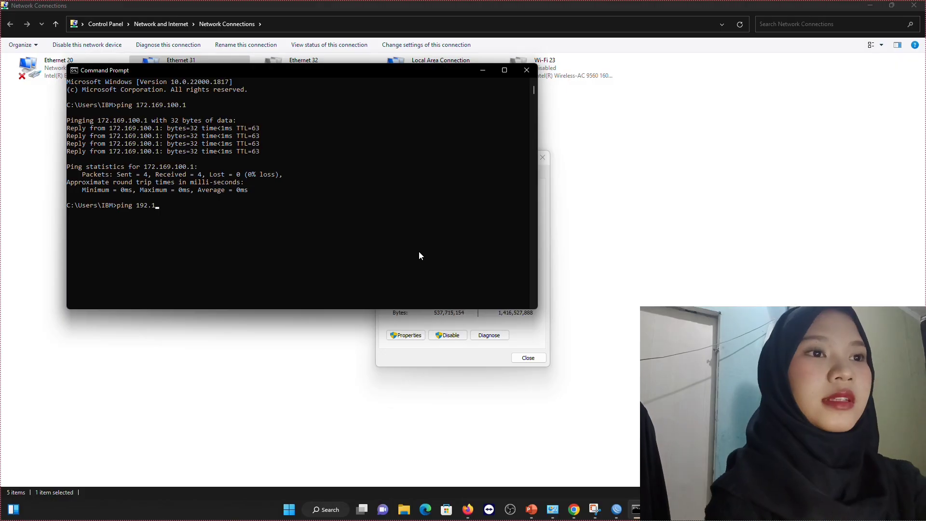
text(69.10.2)
key(Return)
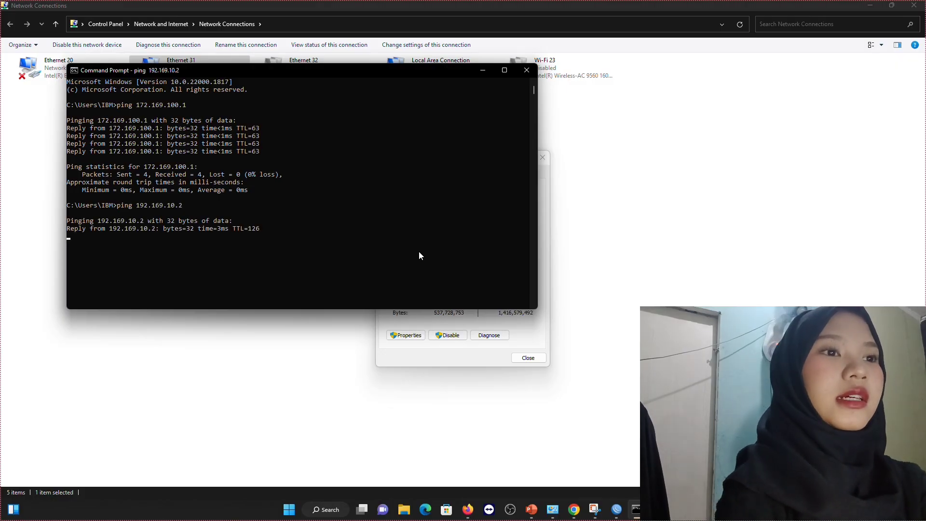
scroll(227, 212, down, 1)
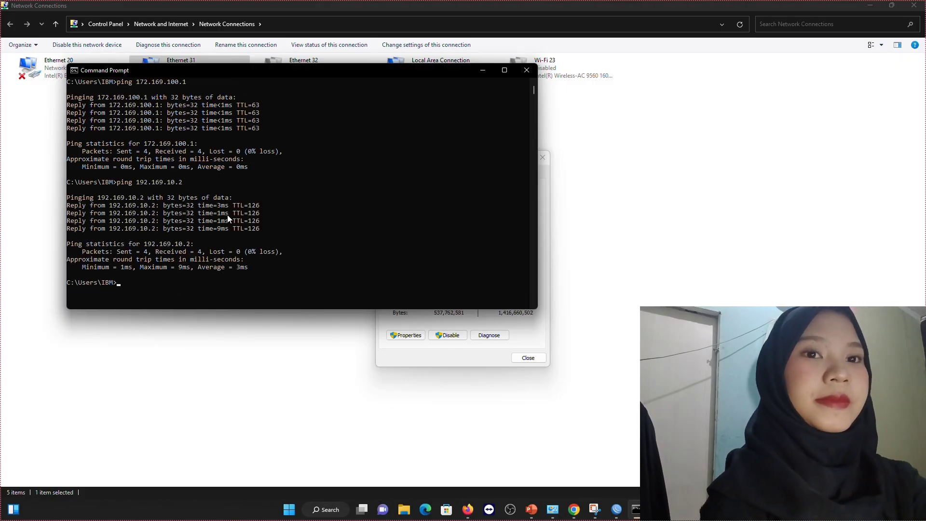
scroll(227, 212, up, 1)
scroll(228, 215, down, 2)
text(ping 192)
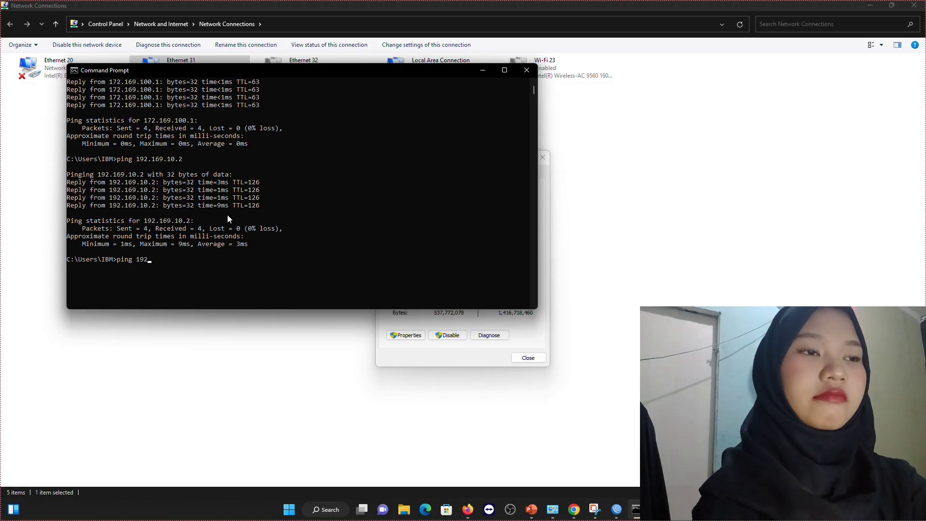
text(.169.20.2)
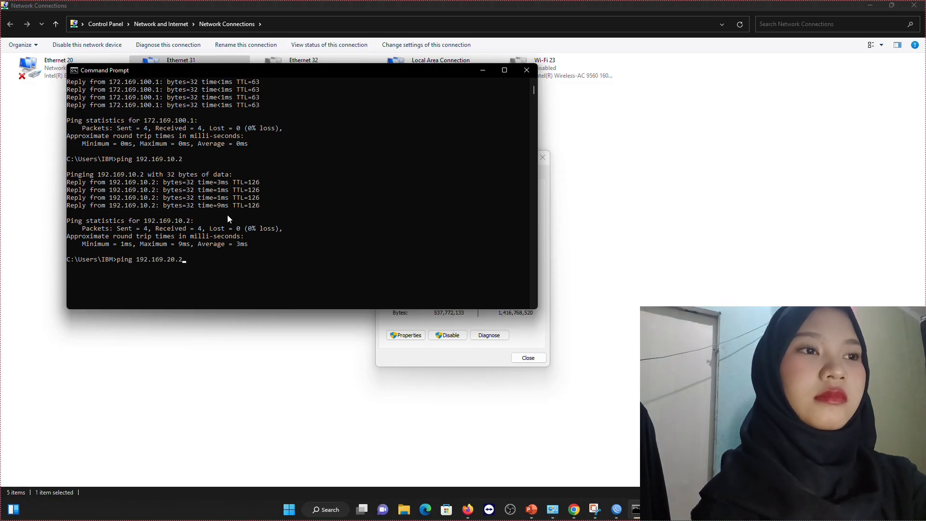
key(Return)
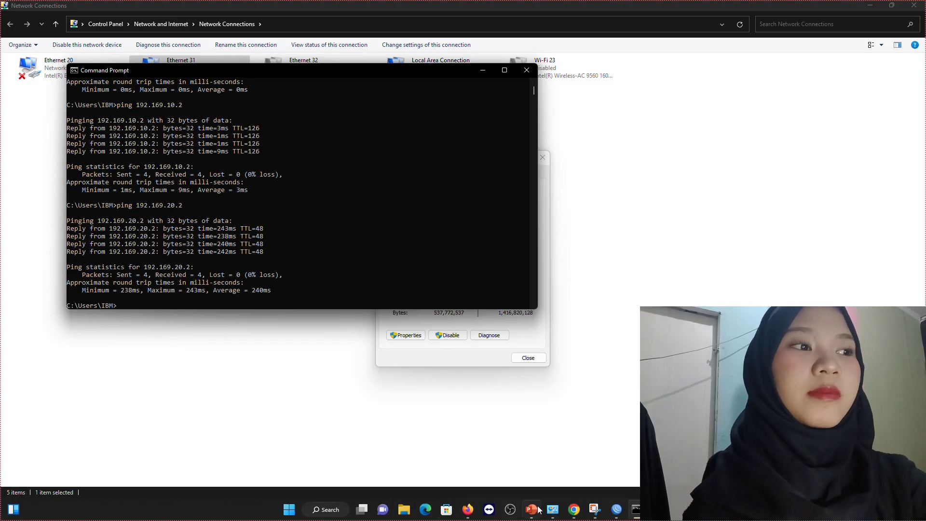
click(573, 509)
Search for netacad and open the Cisco Networking Academy site.
text(netacad)
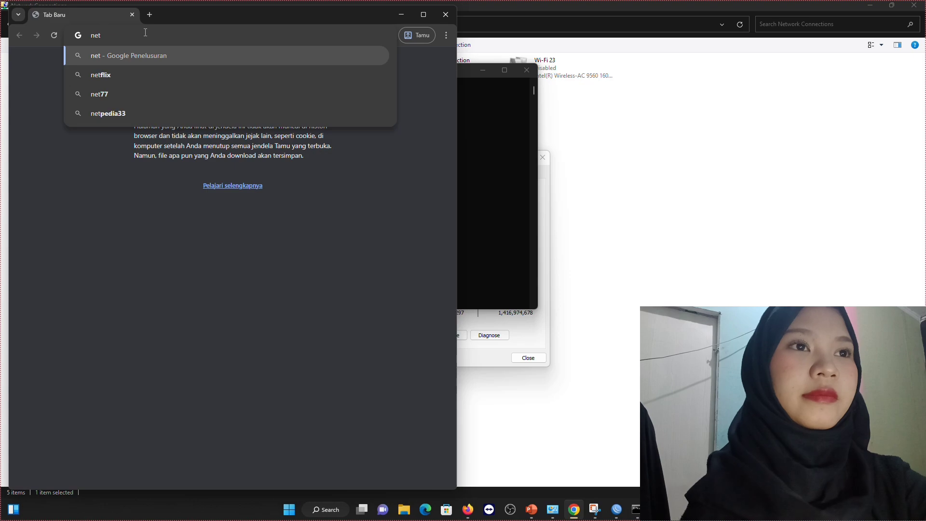
key(Return)
click(137, 158)
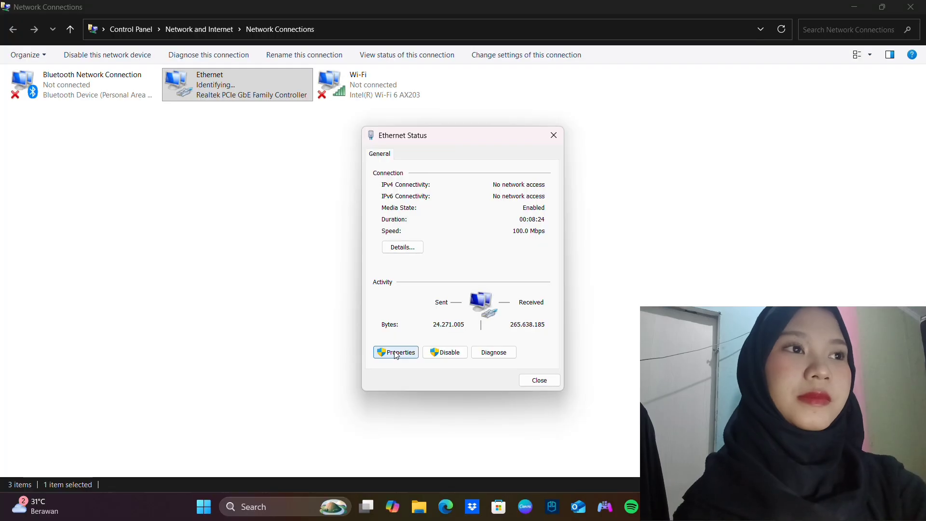
click(393, 351)
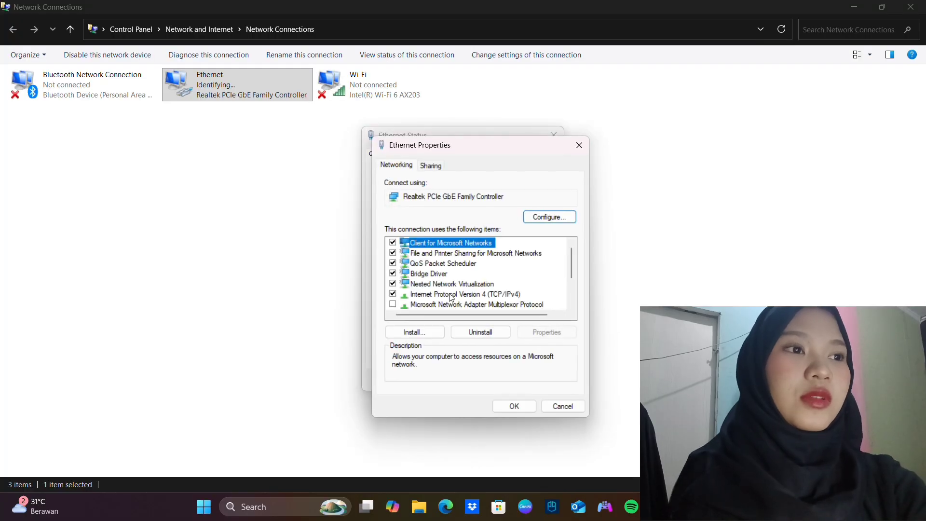
Give the Ethernet adapter static IPv4 192.169.40.2, mask 255.255.255.240, gateway 192.169.40.1.
double_click(452, 293)
click(475, 279)
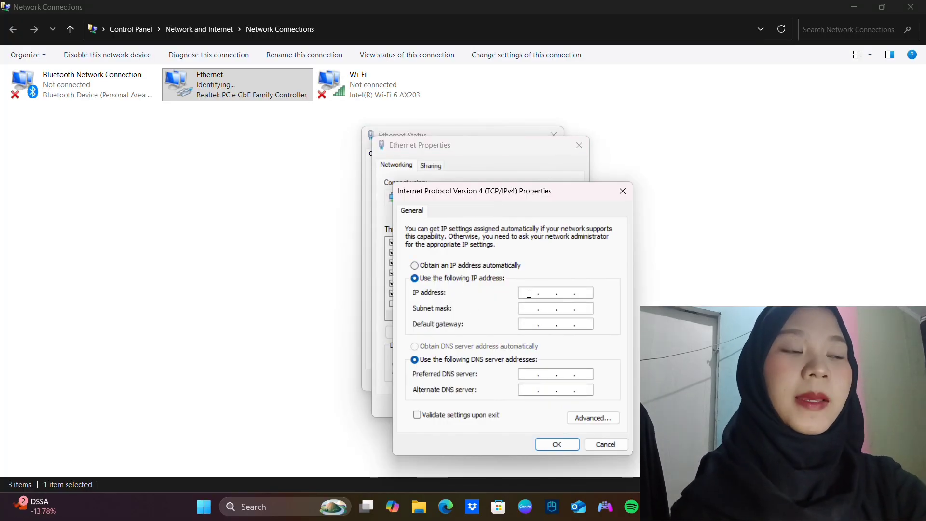
text(192.169.40.2)
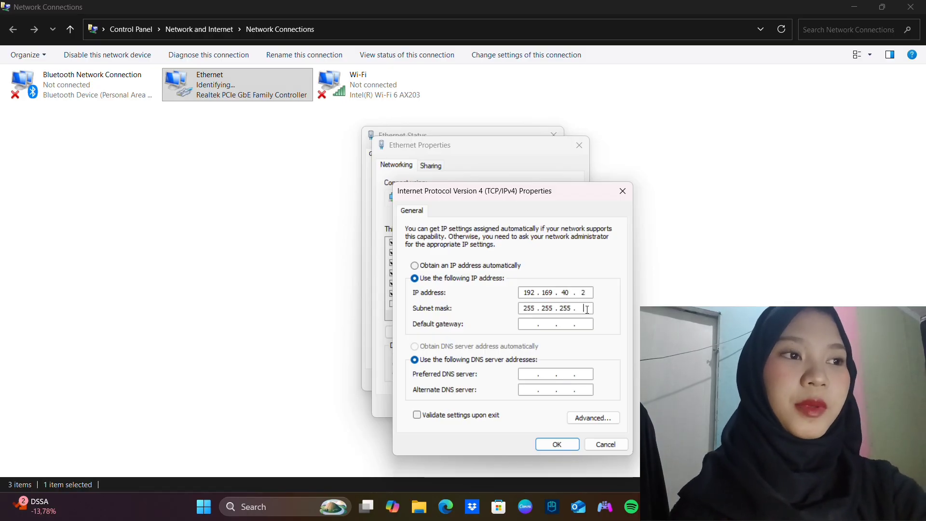
text(192.1..)
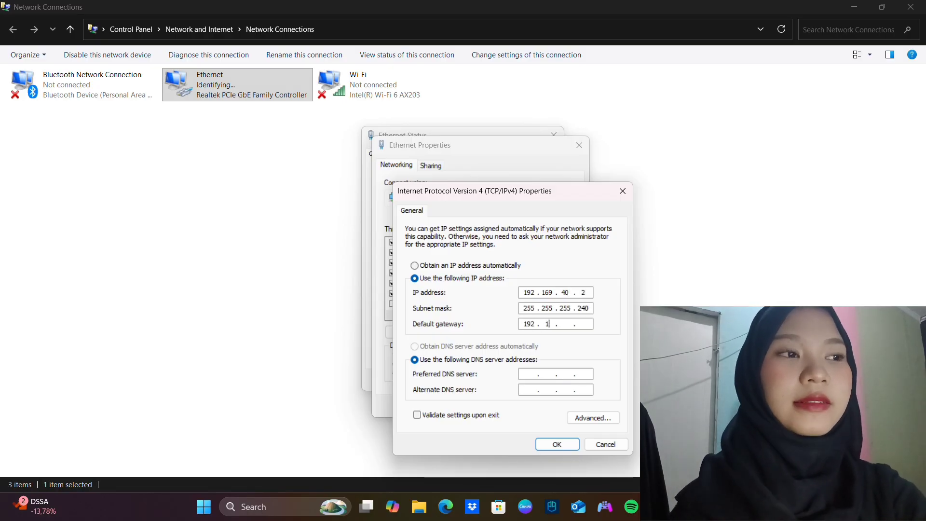
text(6940.1)
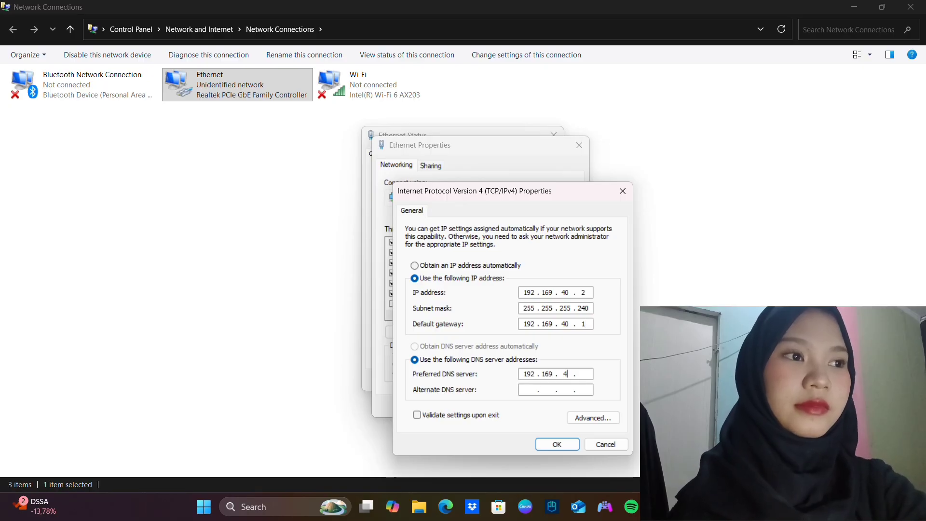
click(557, 444)
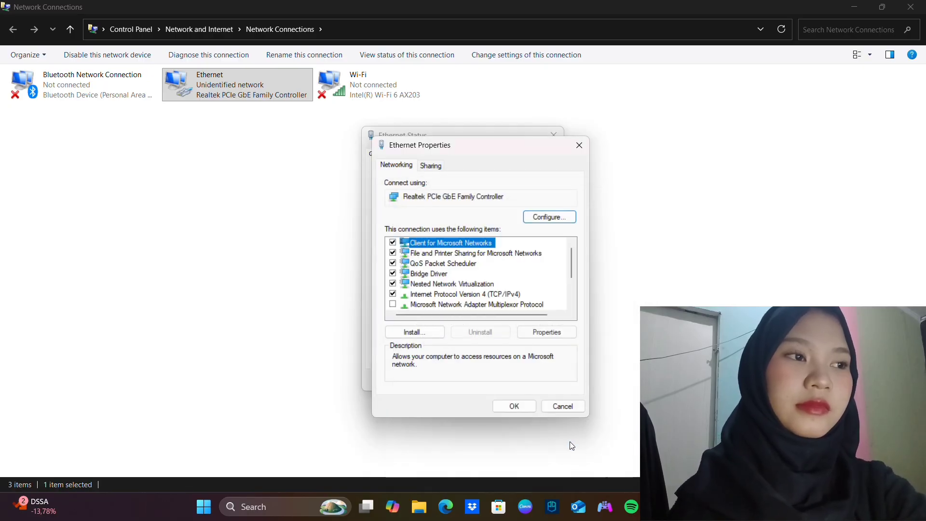
click(514, 405)
click(297, 502)
From a new Command Prompt, ping 172.169.100.1, 192.169.10.2 and 192.169.20.2.
text(command prompt)
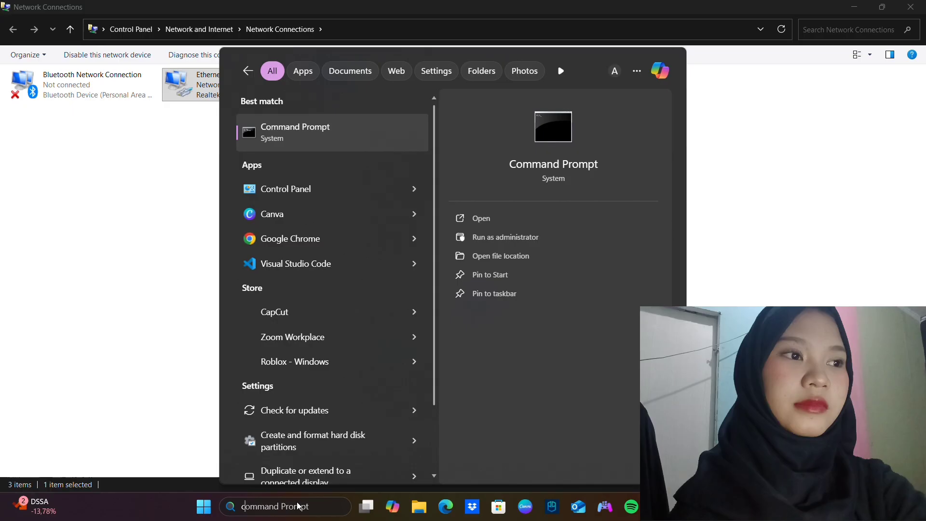
click(464, 221)
text(ping 1)
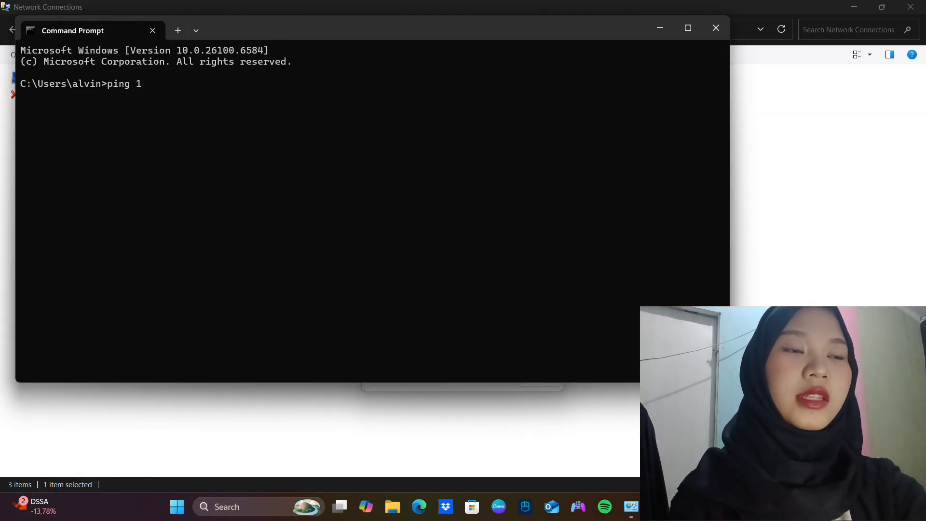
text(72.169.100.1)
key(Return)
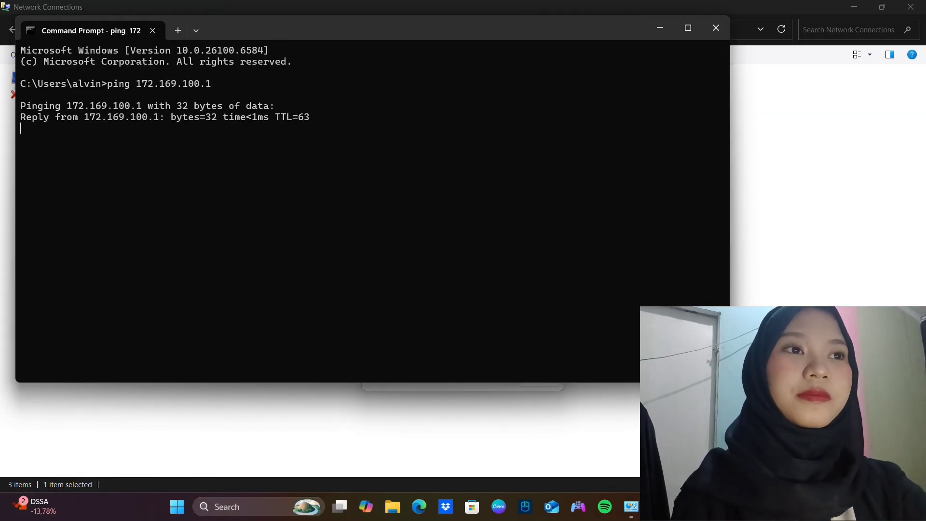
key(ctrl+c)
text(ping 192)
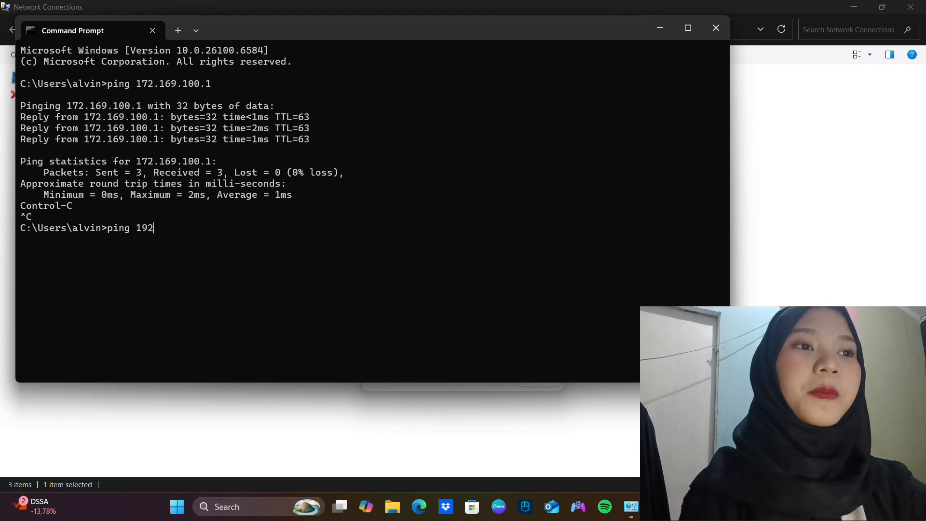
text(.169.10.2)
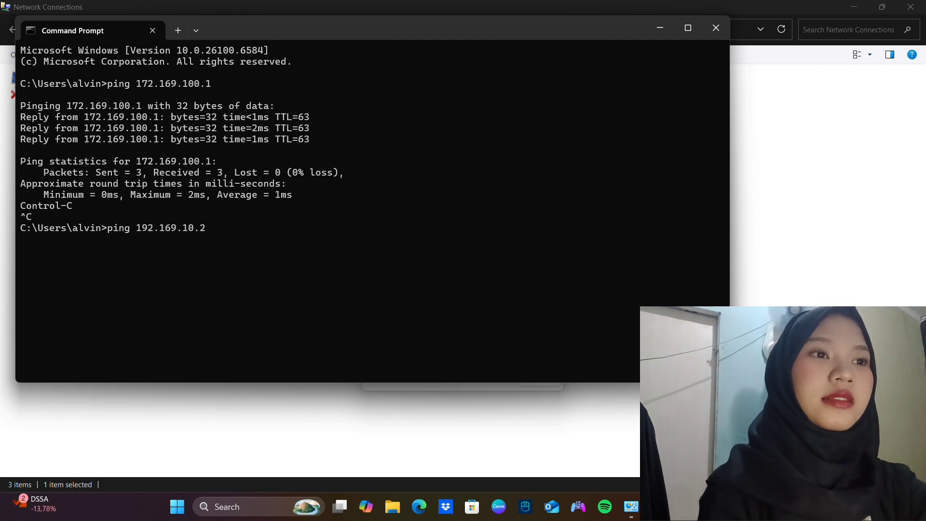
key(Return)
key(ctrl+c)
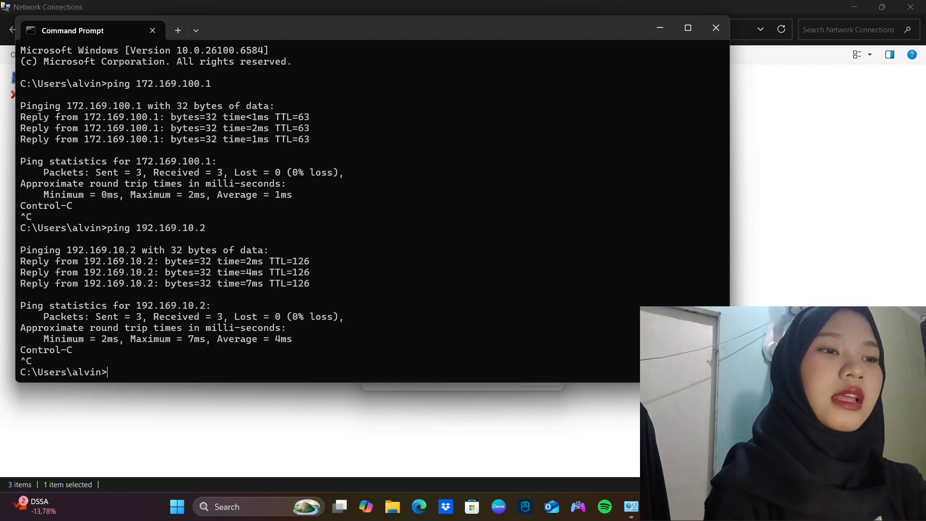
text(ping 192.169.20)
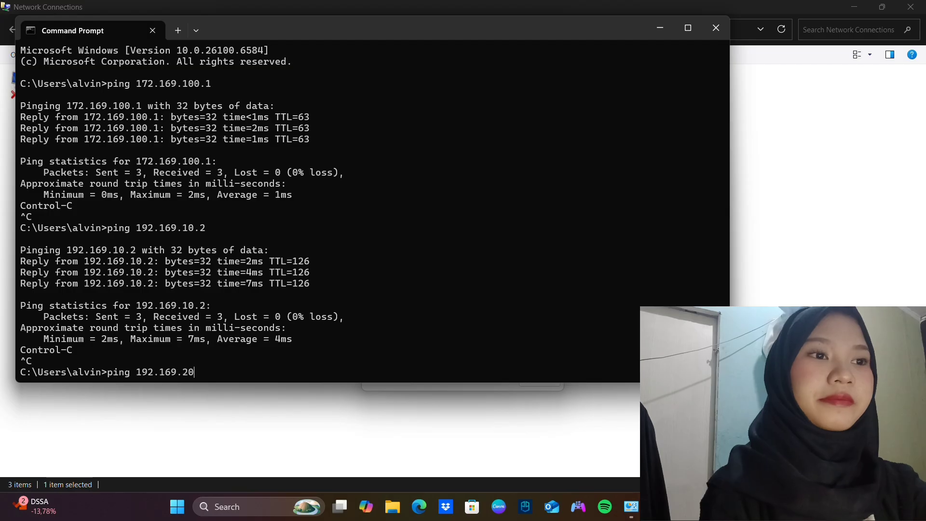
text(.2)
key(Return)
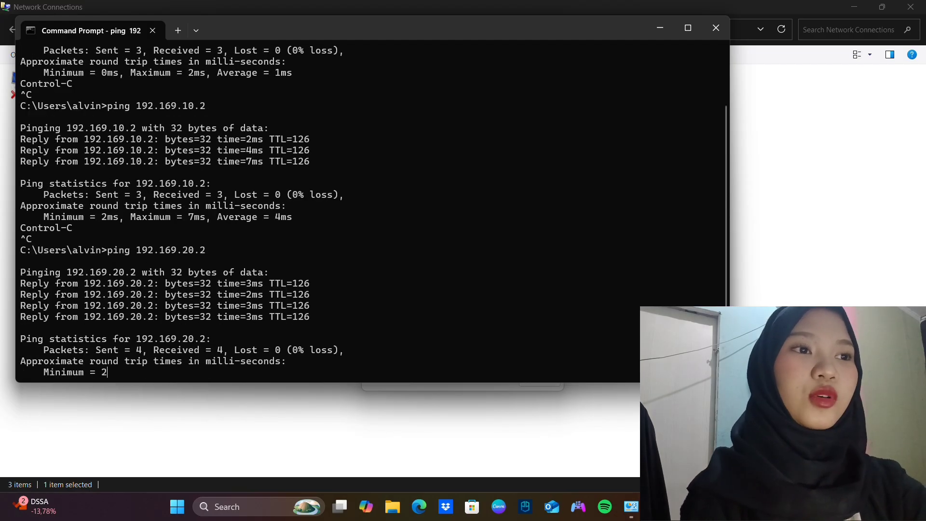
click(247, 507)
In a Chrome guest window, search 'siakad universitas mulia' and open dev-universitasmulia.siakad.net maximized.
text(ch)
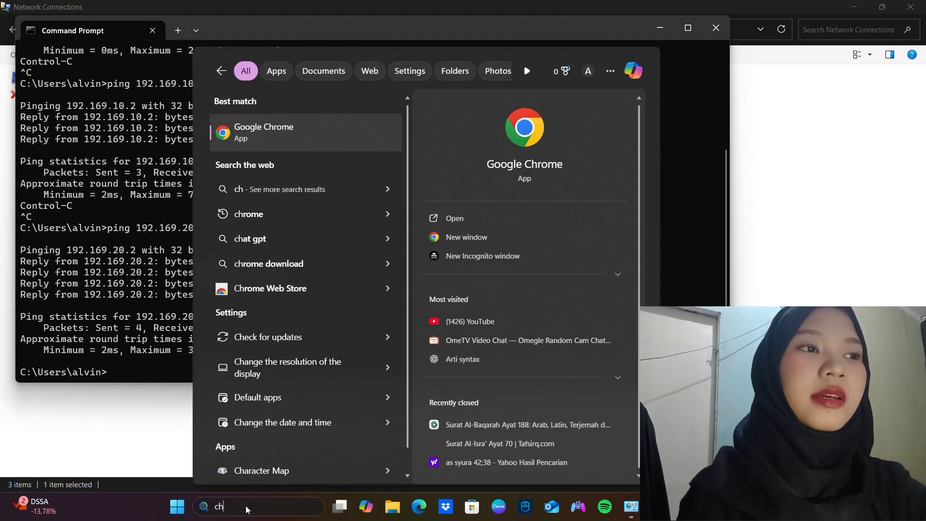
click(473, 221)
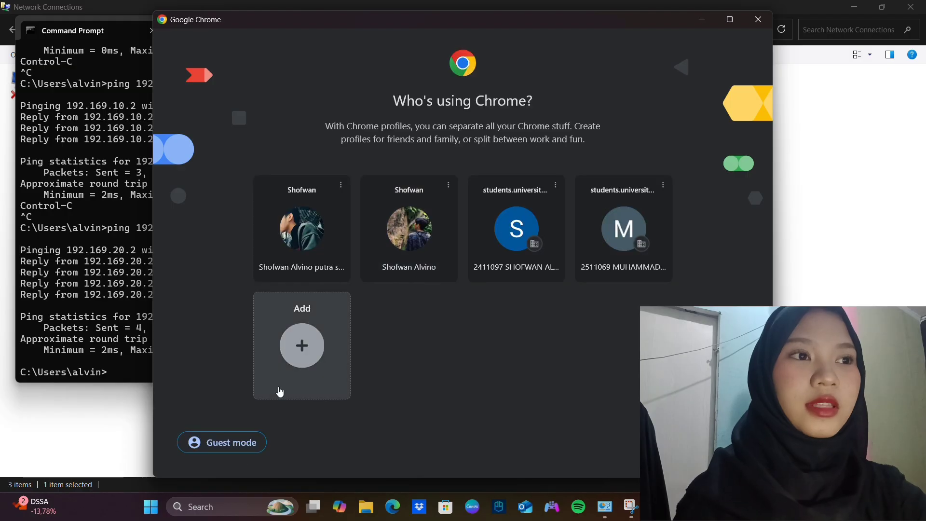
click(221, 442)
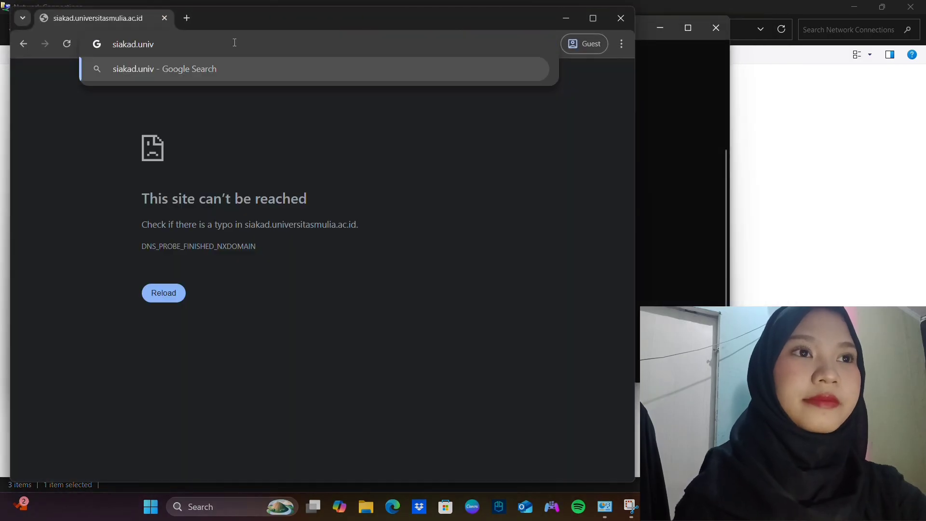
key(BackSpace)
key(BackSpace)
key(BackSpace)
key(BackSpace)
key(BackSpace)
text(un)
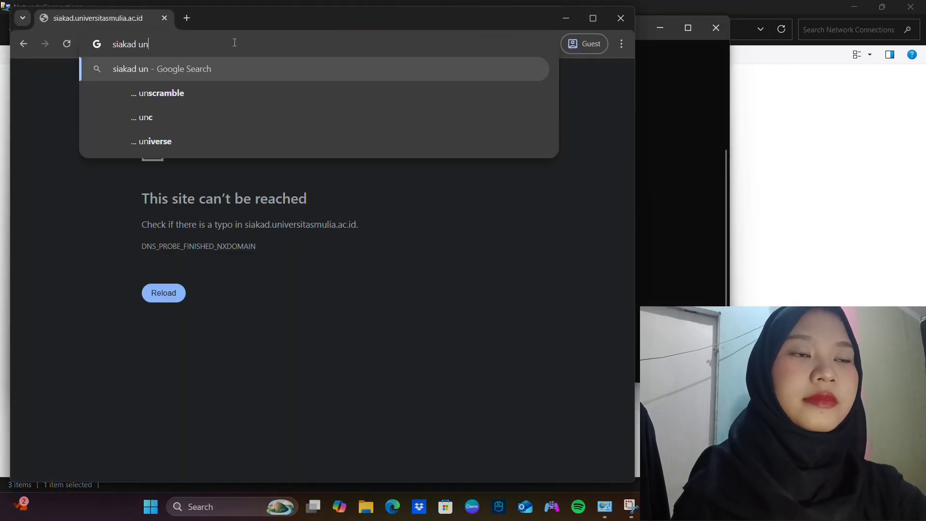
text(iversitas mulia)
key(Return)
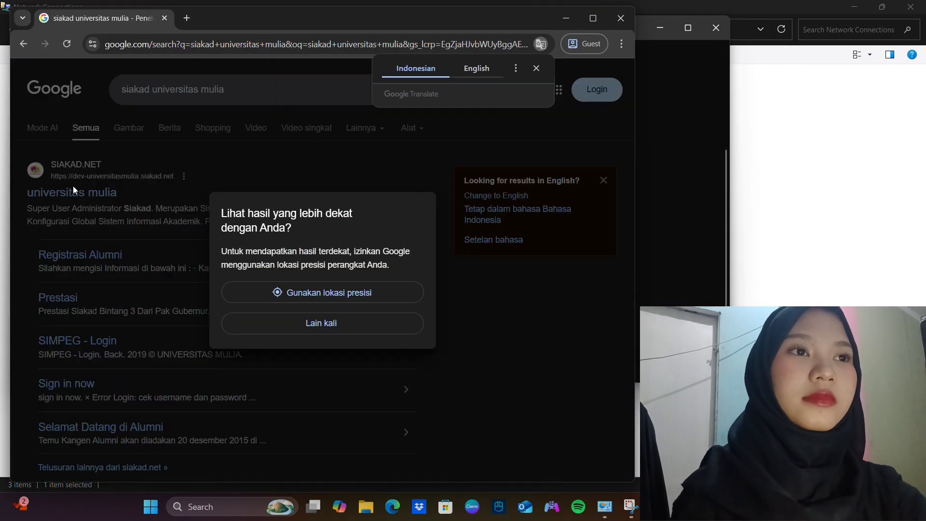
click(311, 323)
click(73, 192)
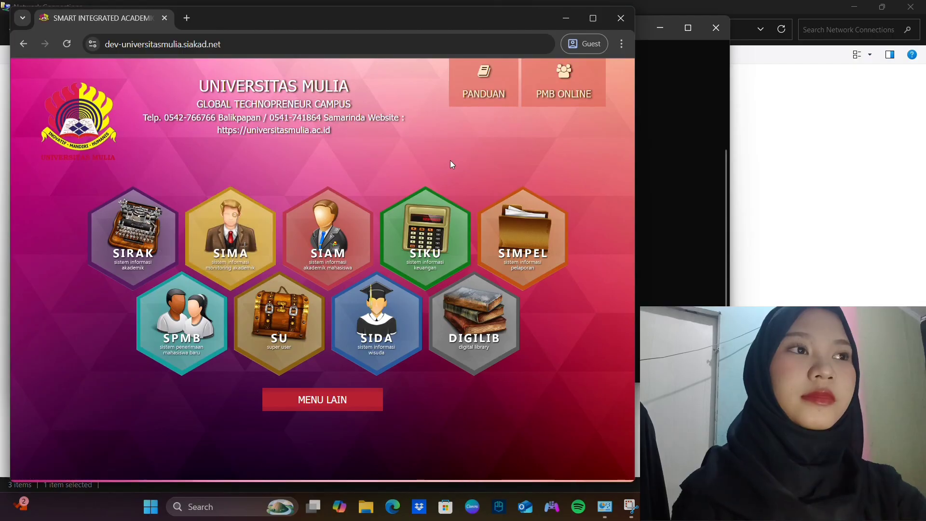
click(593, 18)
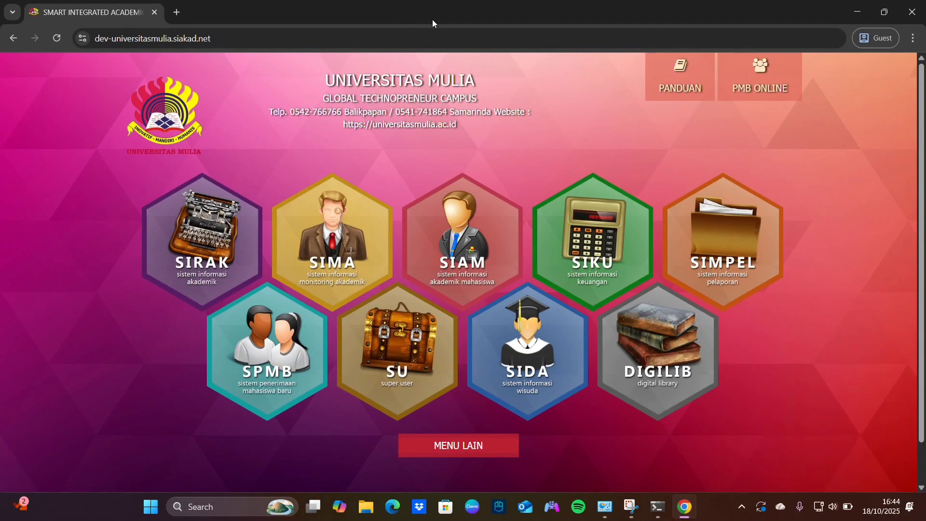